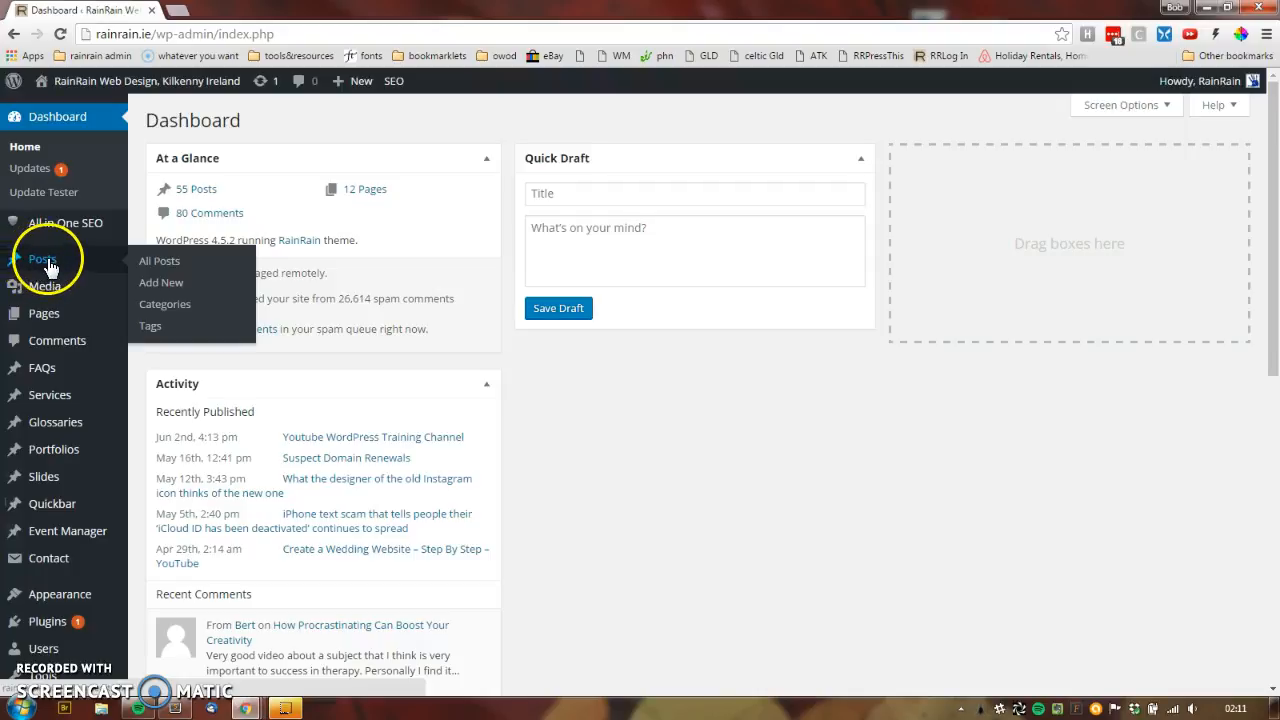
Step: Start a new blog post from the WordPress dashboard and place the cursor in its title field
mouse_move(47, 322)
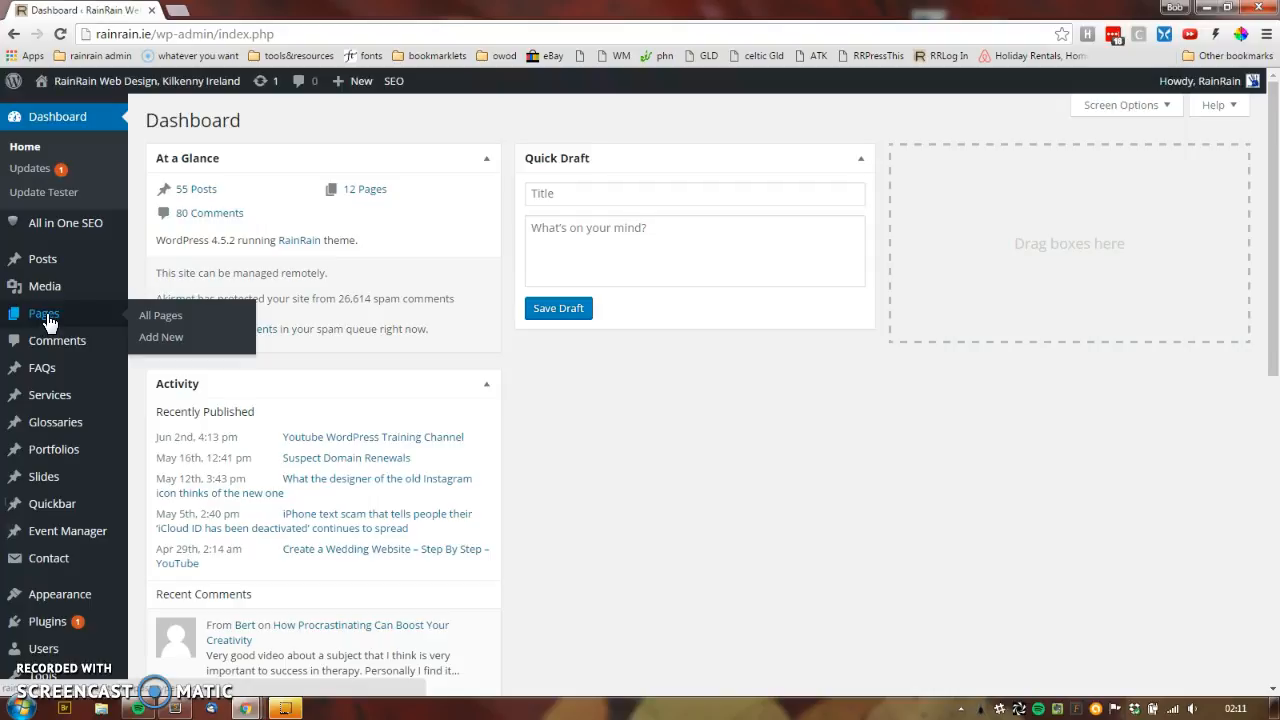
left_click(50, 402)
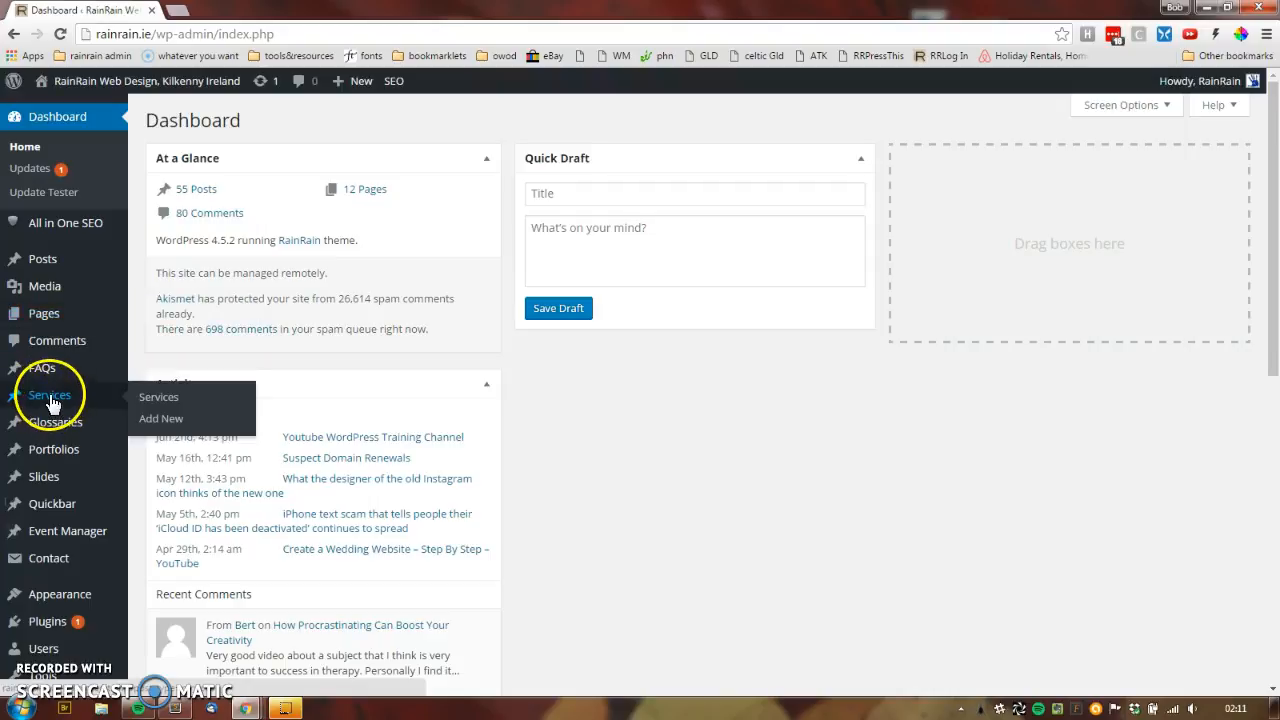
mouse_move(47, 372)
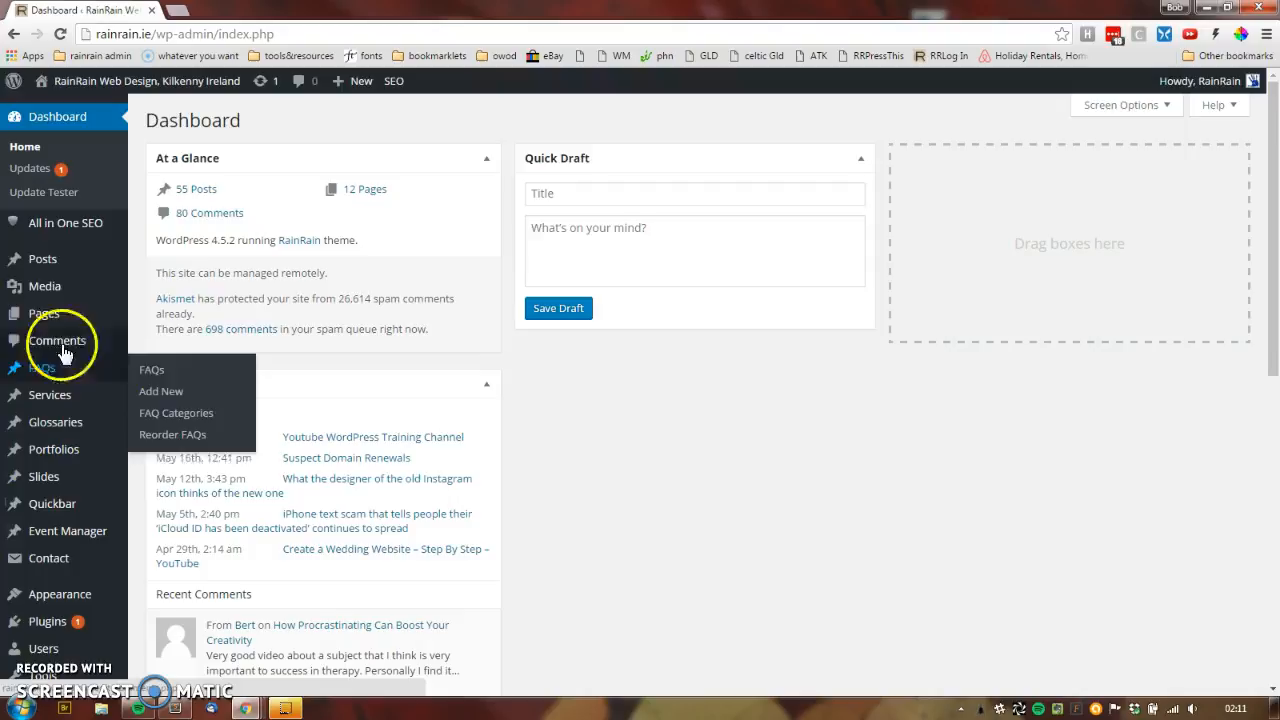
mouse_move(42, 262)
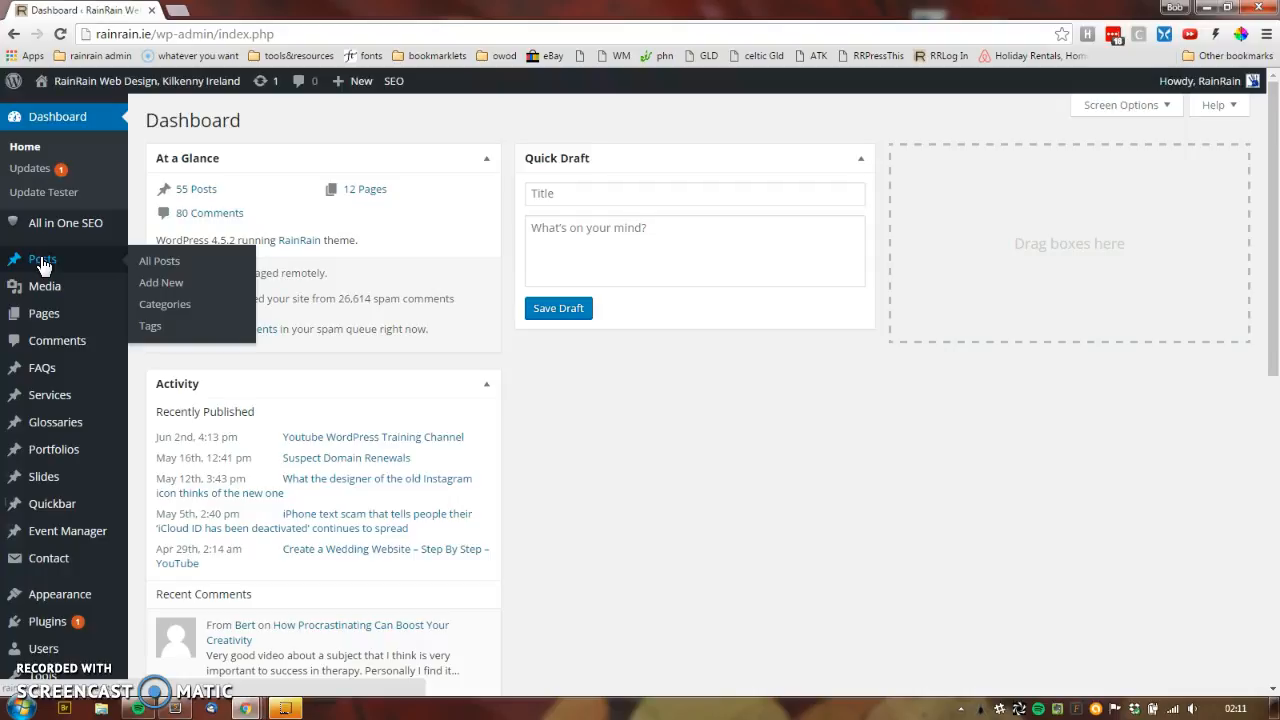
left_click(50, 325)
left_click(166, 286)
left_click(407, 402)
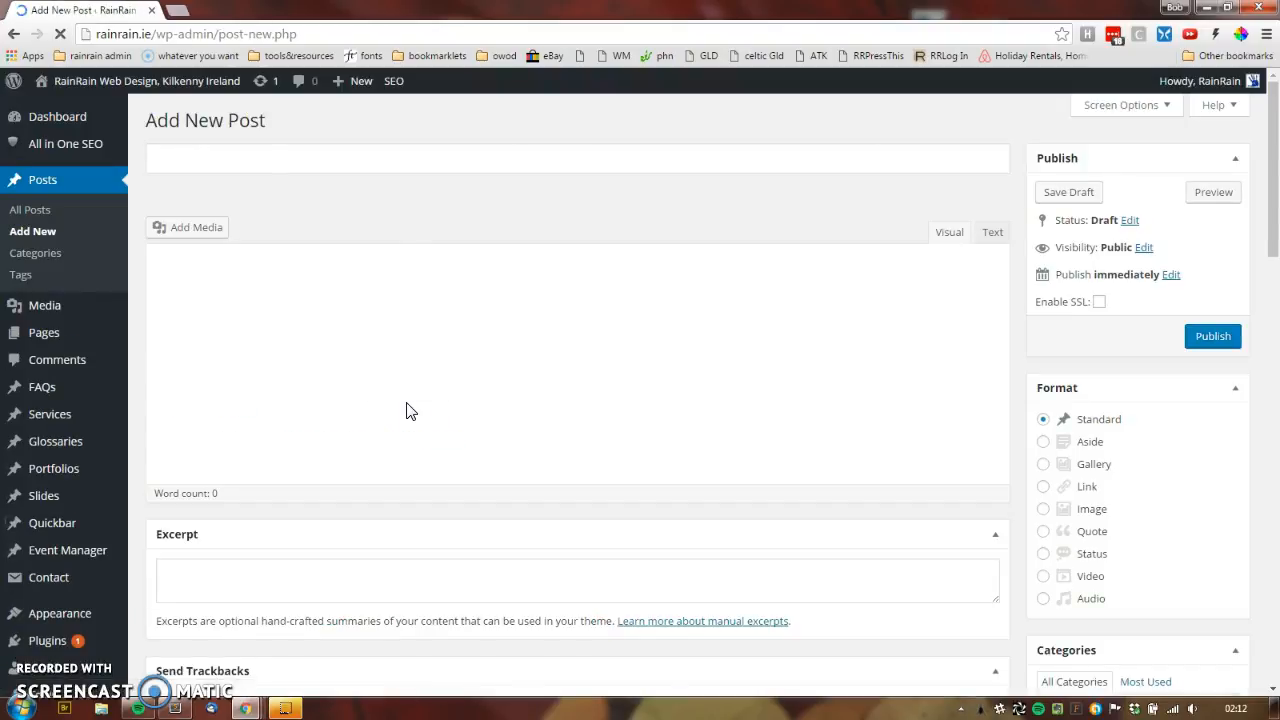
left_click(217, 160)
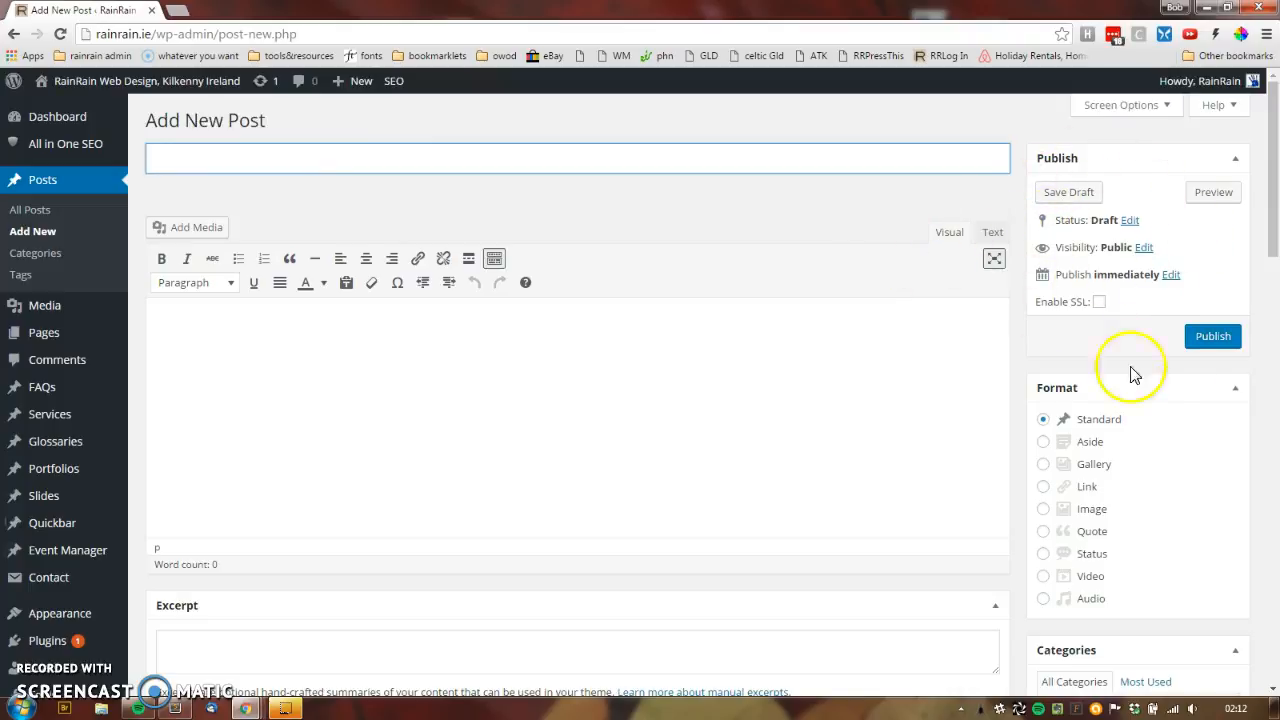
Step: Examine the new post screen's sections, including Format, Categories, Tags, Featured Image, Custom Fields, Discussion and All in One SEO Pack
scroll(1175, 387, "down", 1)
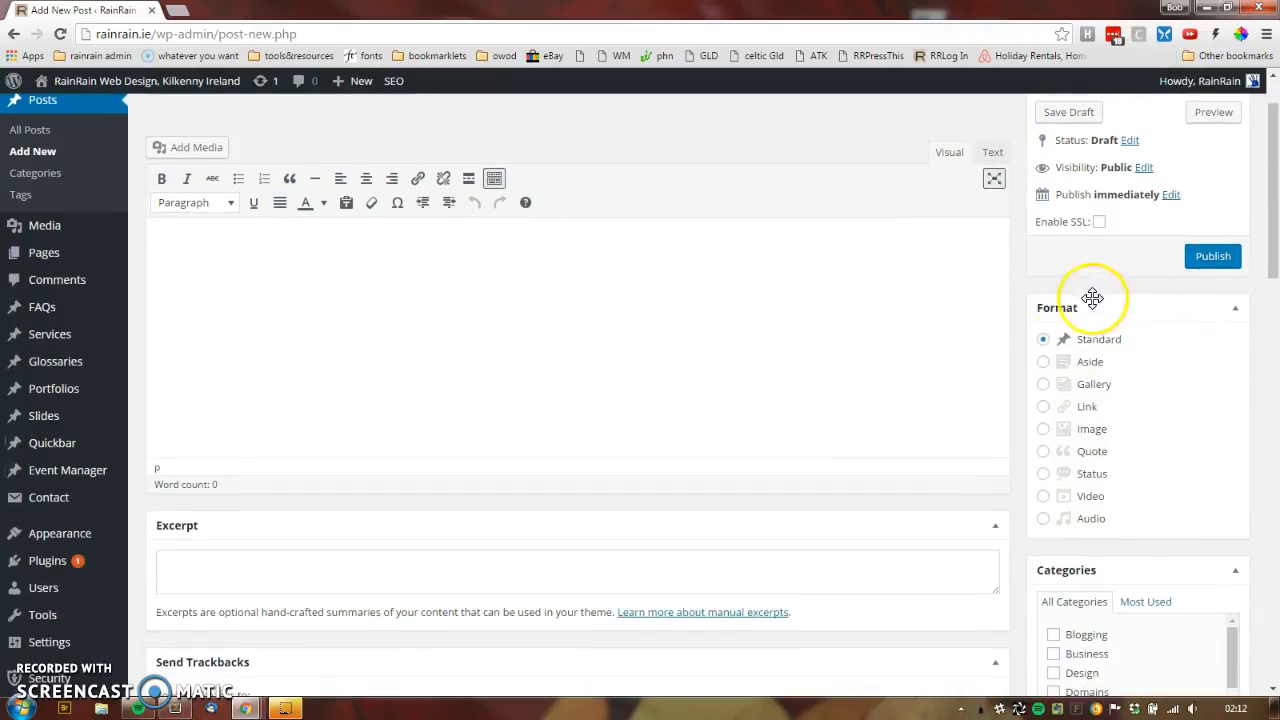
scroll(1140, 358, "down", 5)
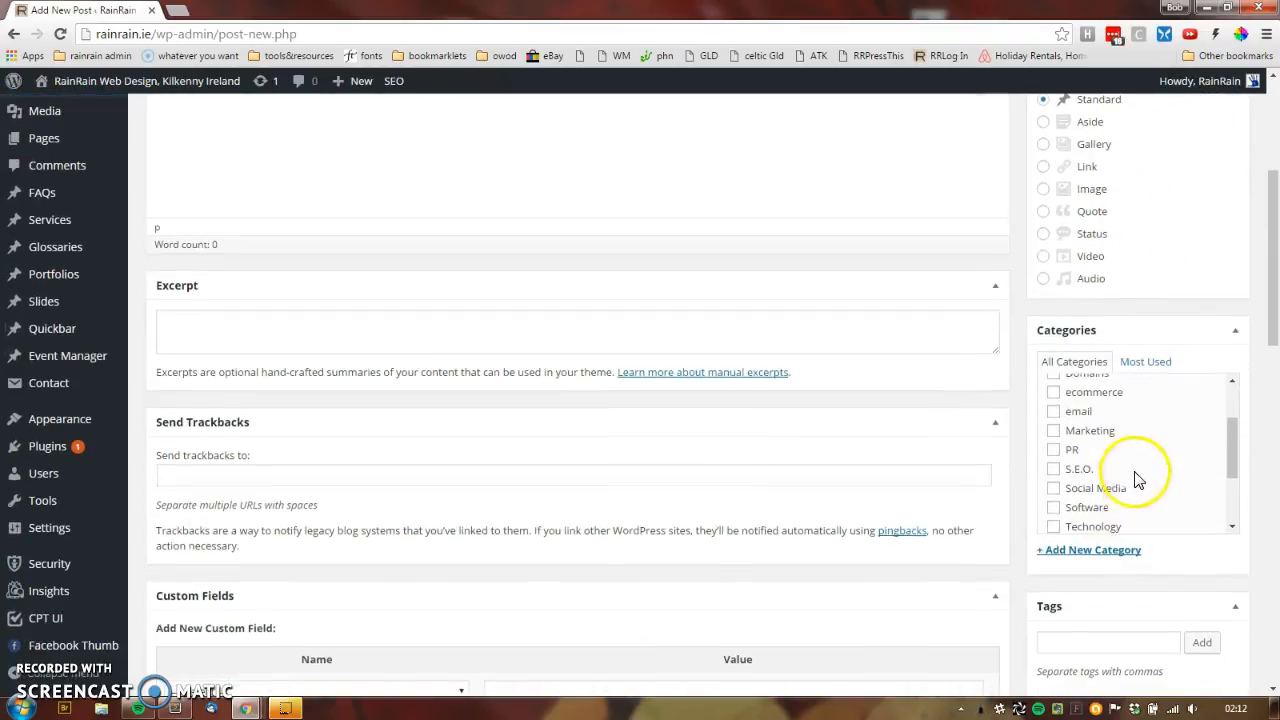
scroll(1122, 578, "down", 4)
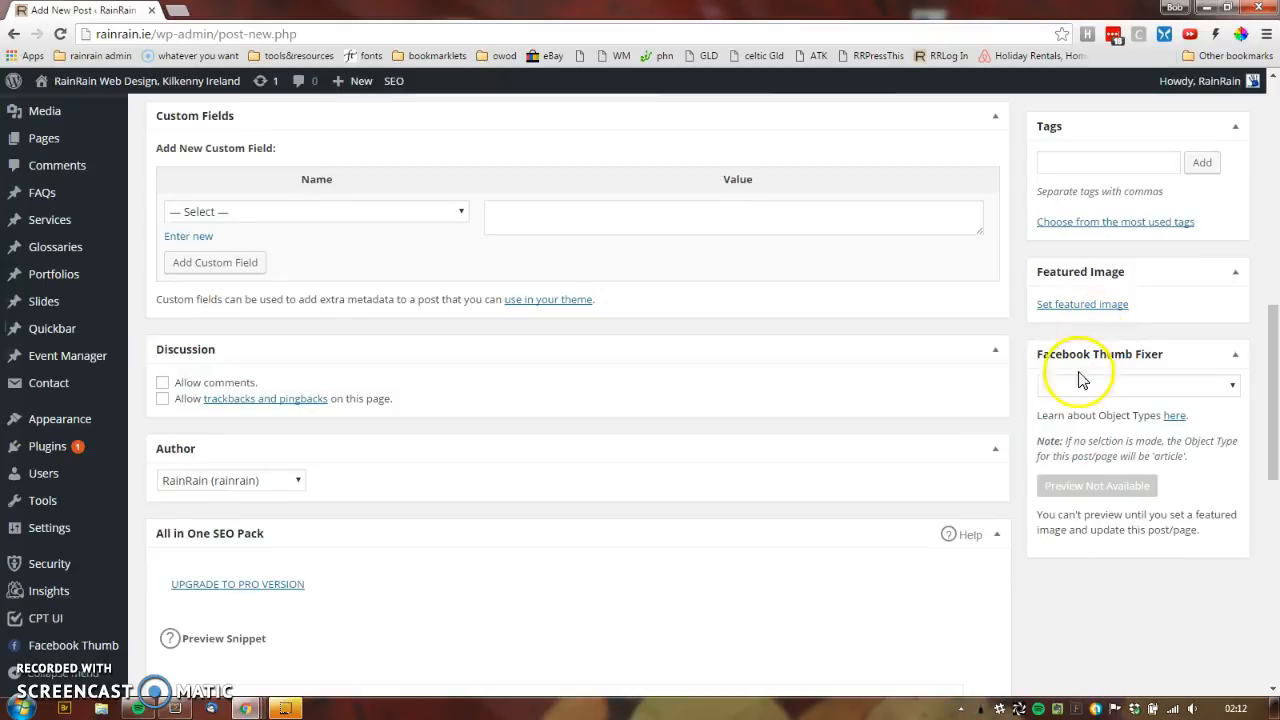
scroll(958, 479, "down", 1)
scroll(960, 486, "up", 1)
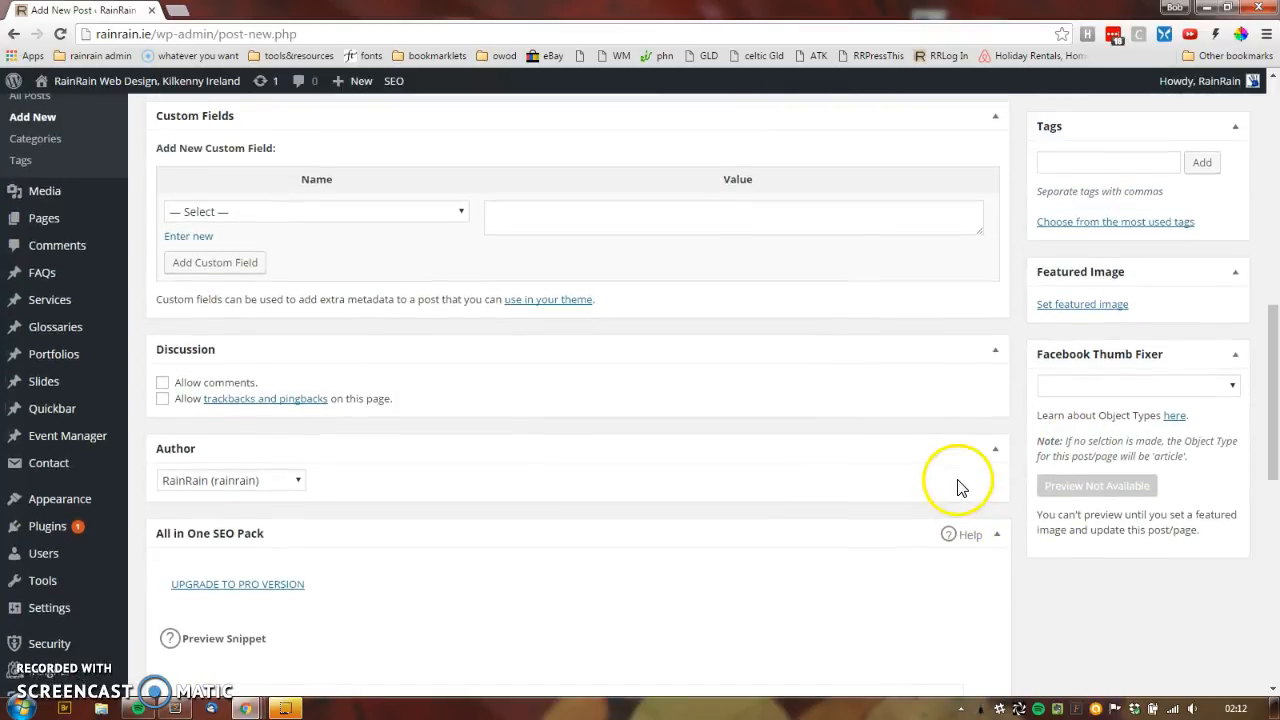
scroll(420, 480, "down", 3)
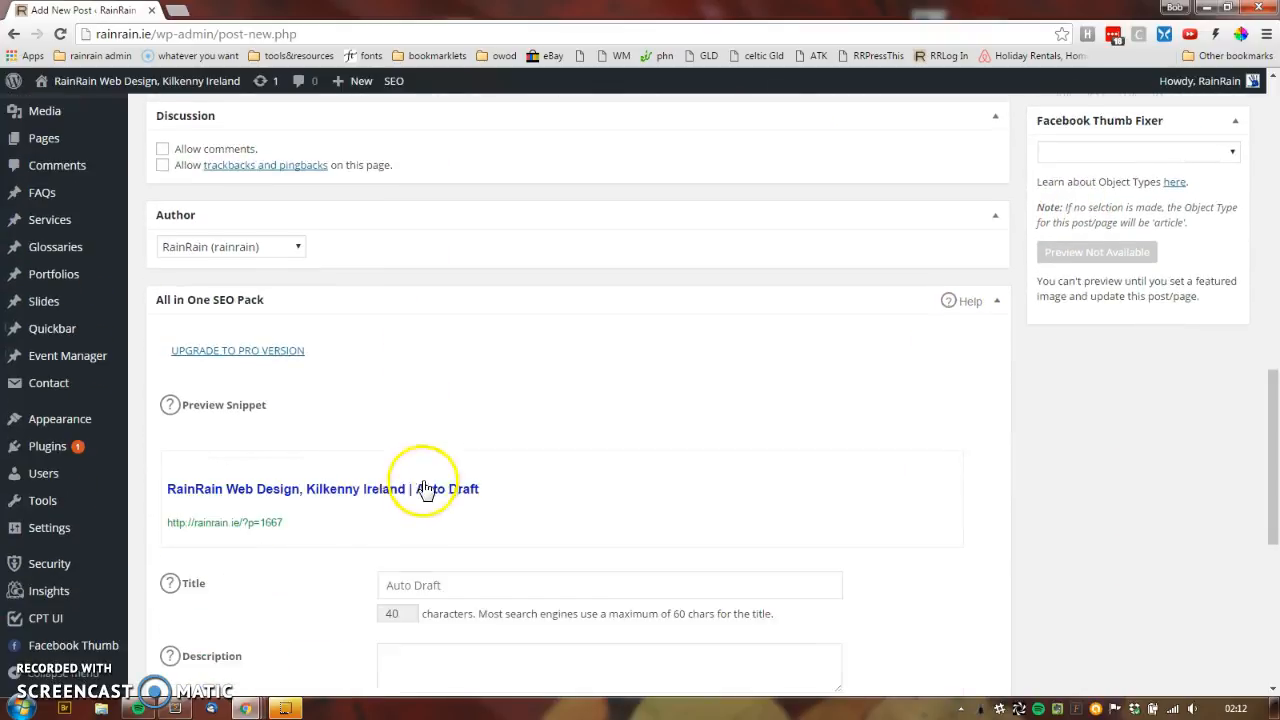
scroll(400, 477, "down", 3)
scroll(415, 527, "down", 3)
scroll(413, 520, "up", 8)
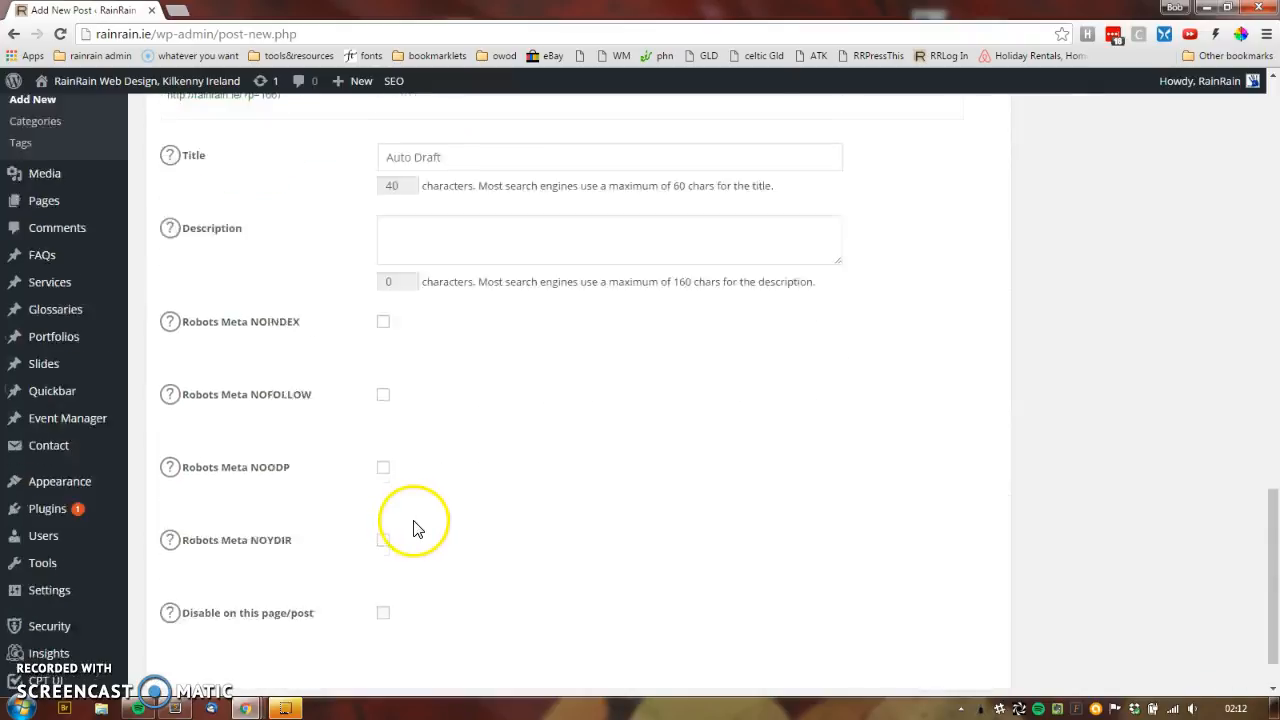
scroll(413, 520, "up", 5)
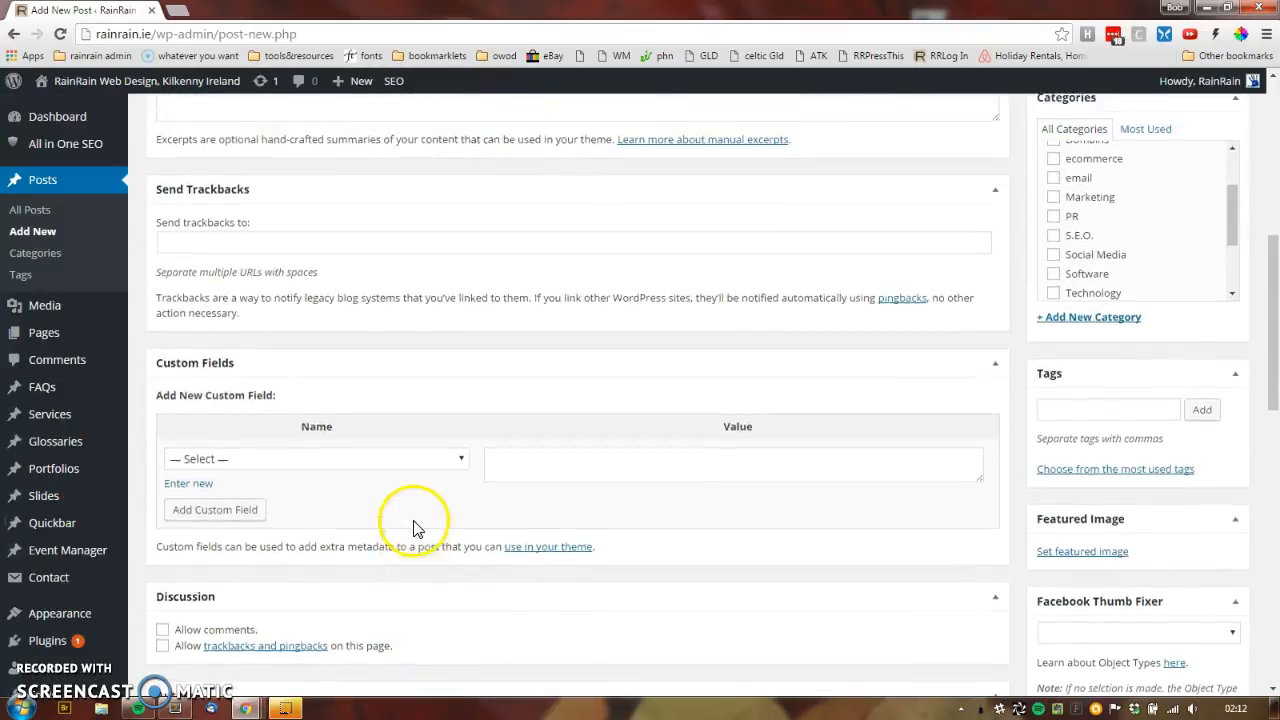
scroll(415, 520, "up", 2)
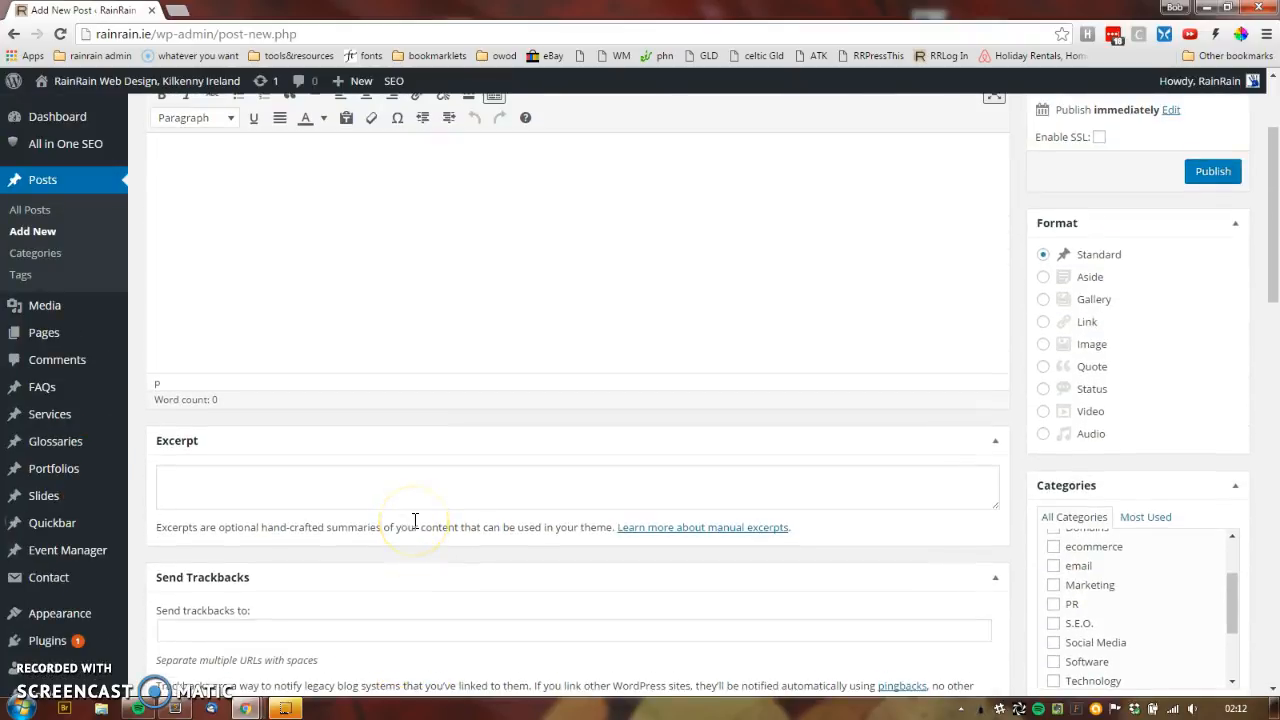
scroll(414, 520, "up", 2)
left_click(243, 365)
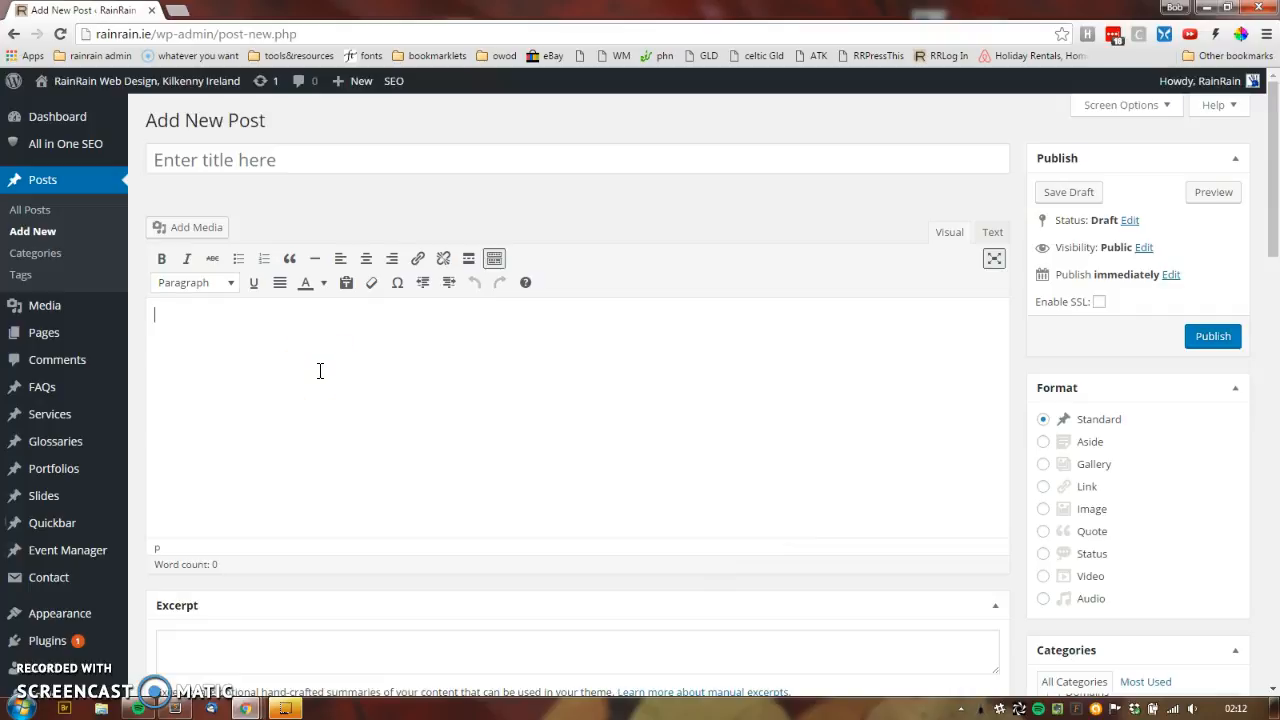
left_click(225, 180)
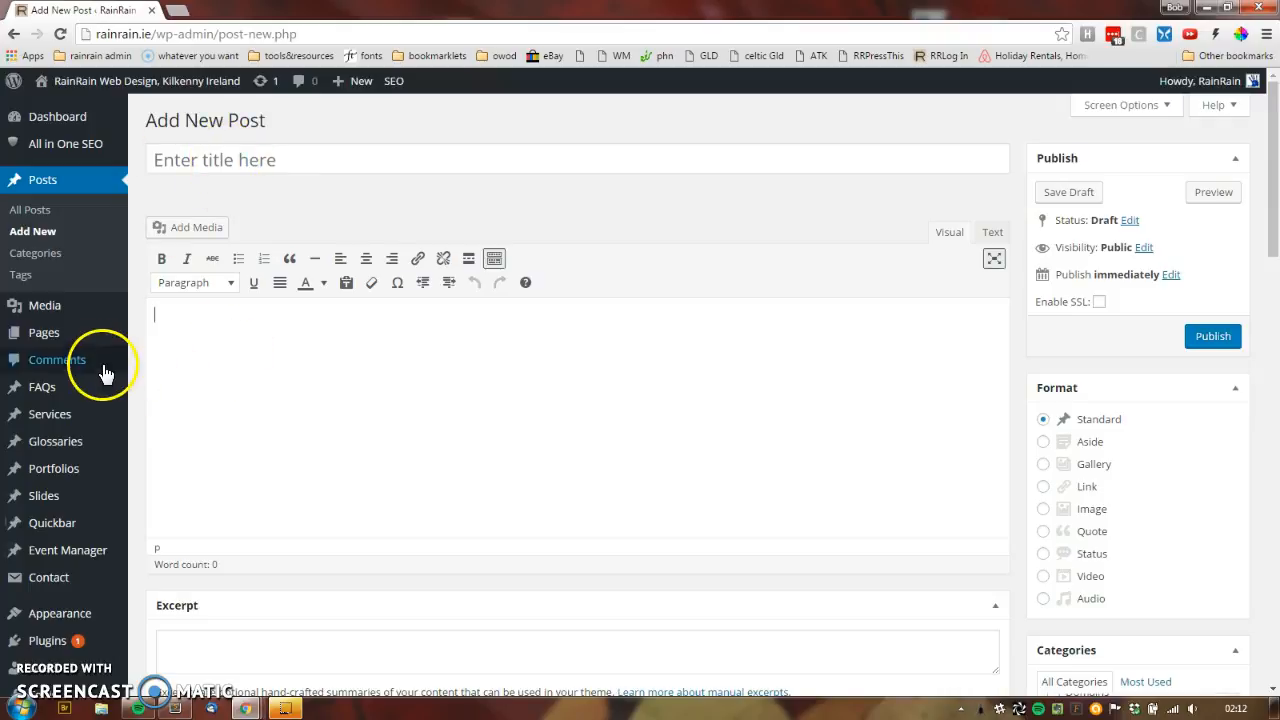
left_click(326, 368)
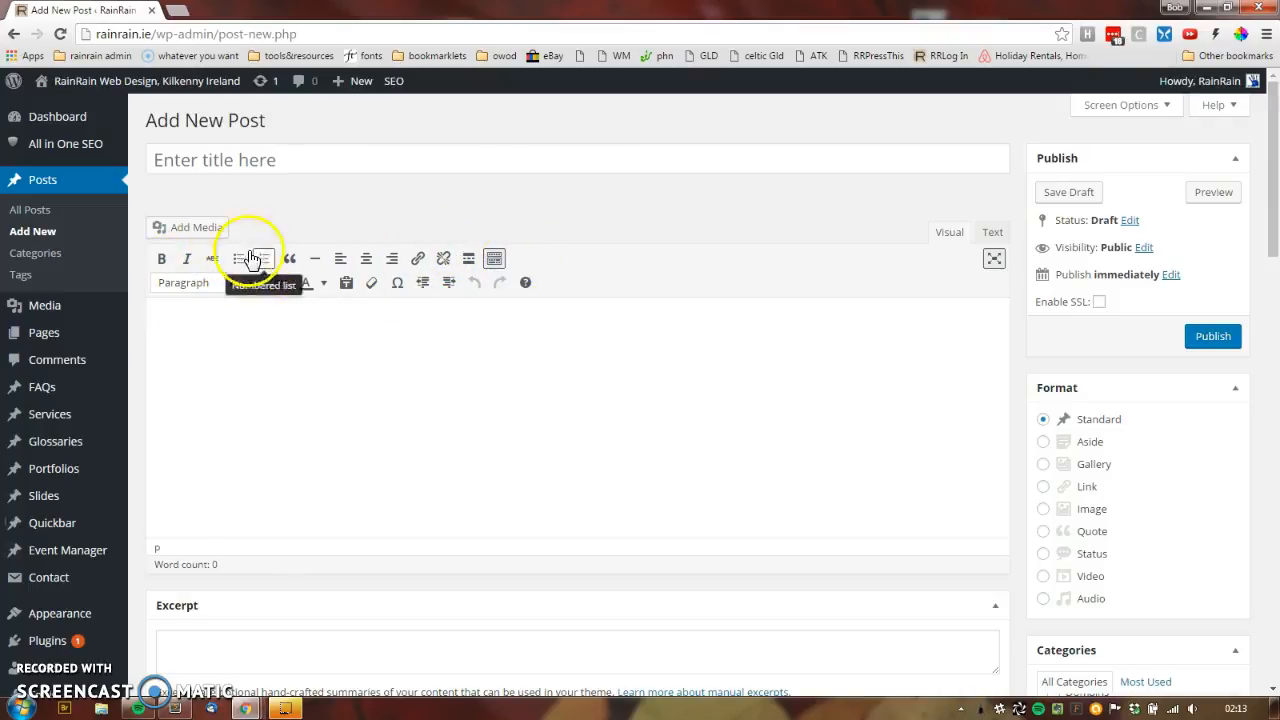
Step: Open the installed plugins page, duplicate it in a second browser tab, and take the original tab back to the new post editor
mouse_move(57, 437)
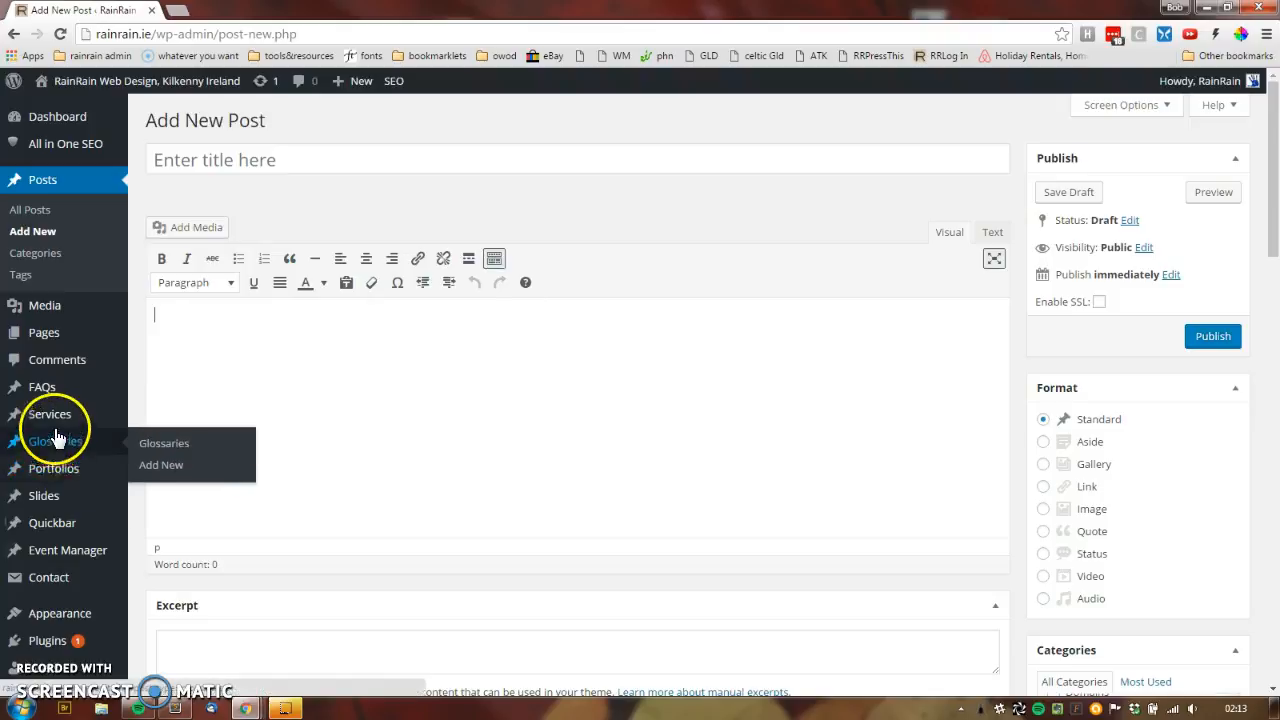
scroll(57, 500, "down", 1)
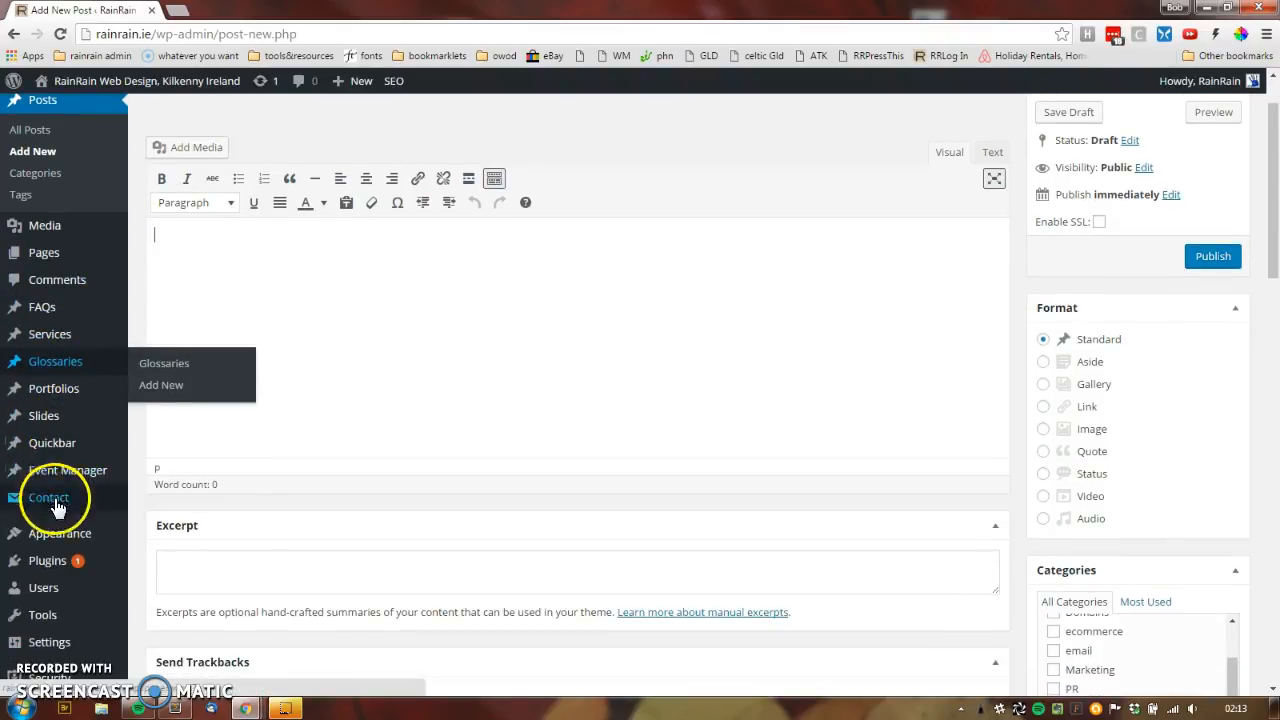
mouse_move(62, 563)
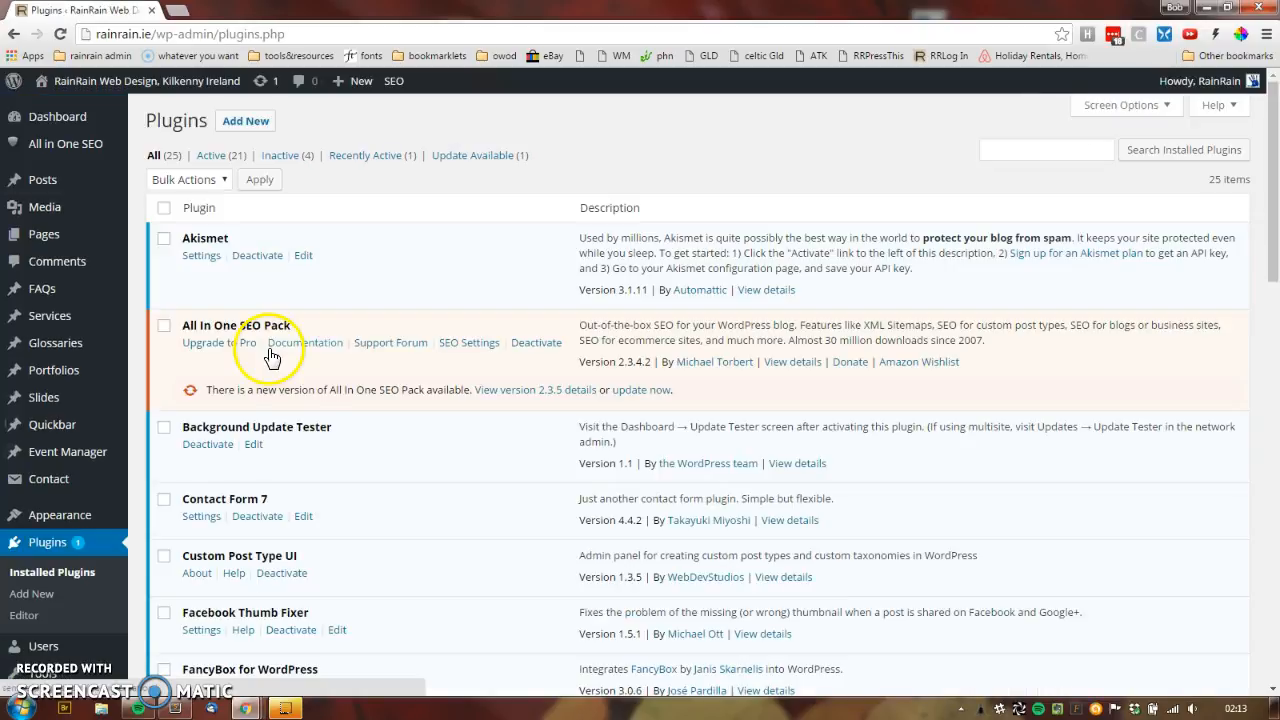
right_click(73, 17)
left_click(118, 75)
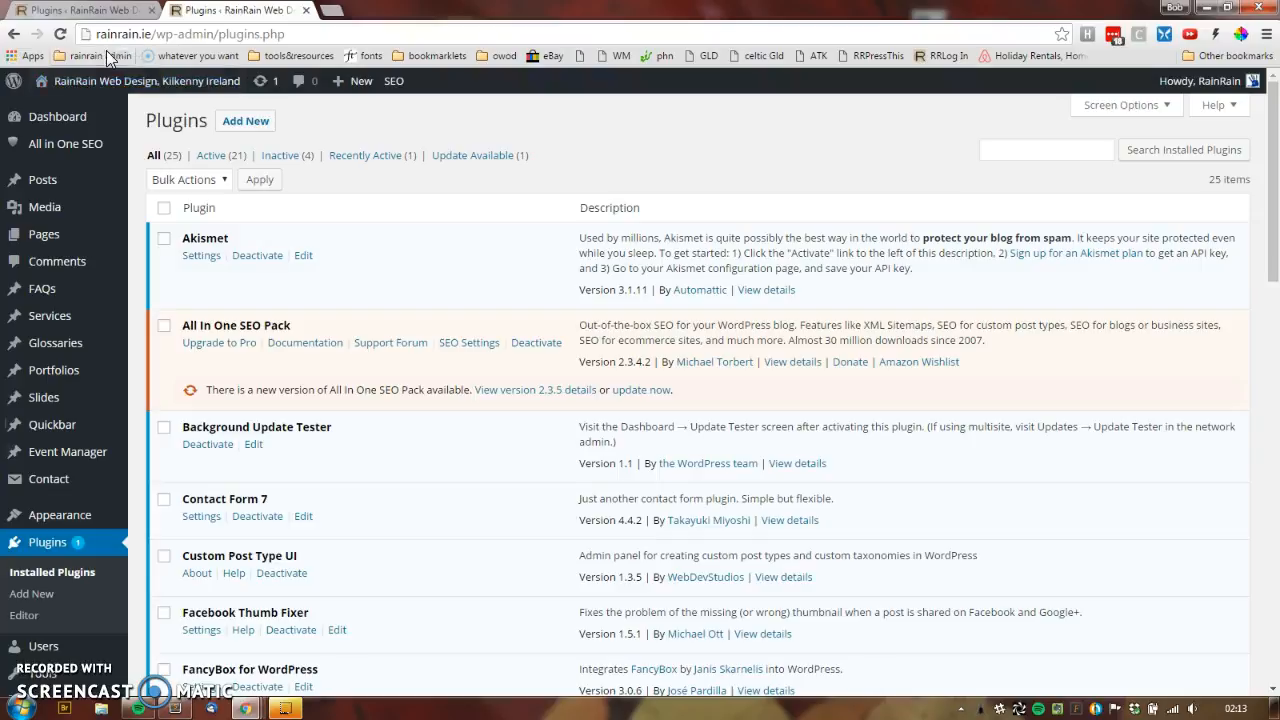
left_click(66, 11)
left_click(13, 35)
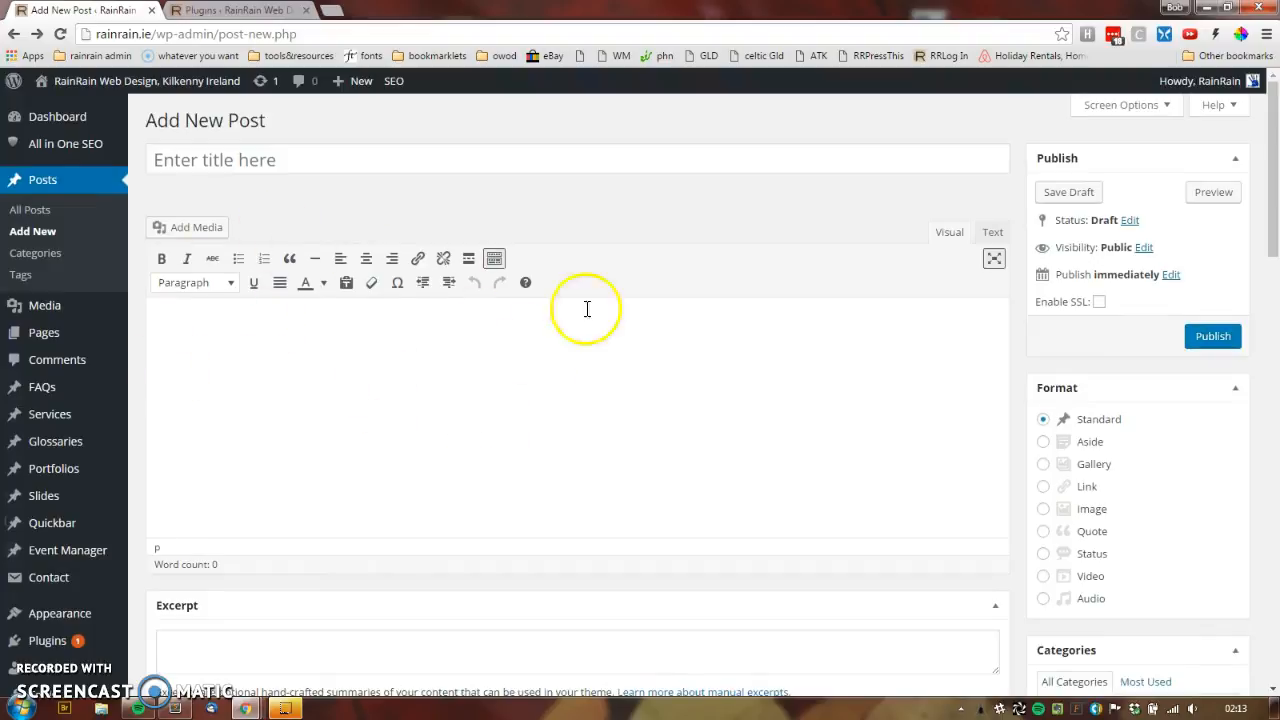
Step: Activate the TinyMCE Advanced plugin in the installed plugins list
left_click(248, 12)
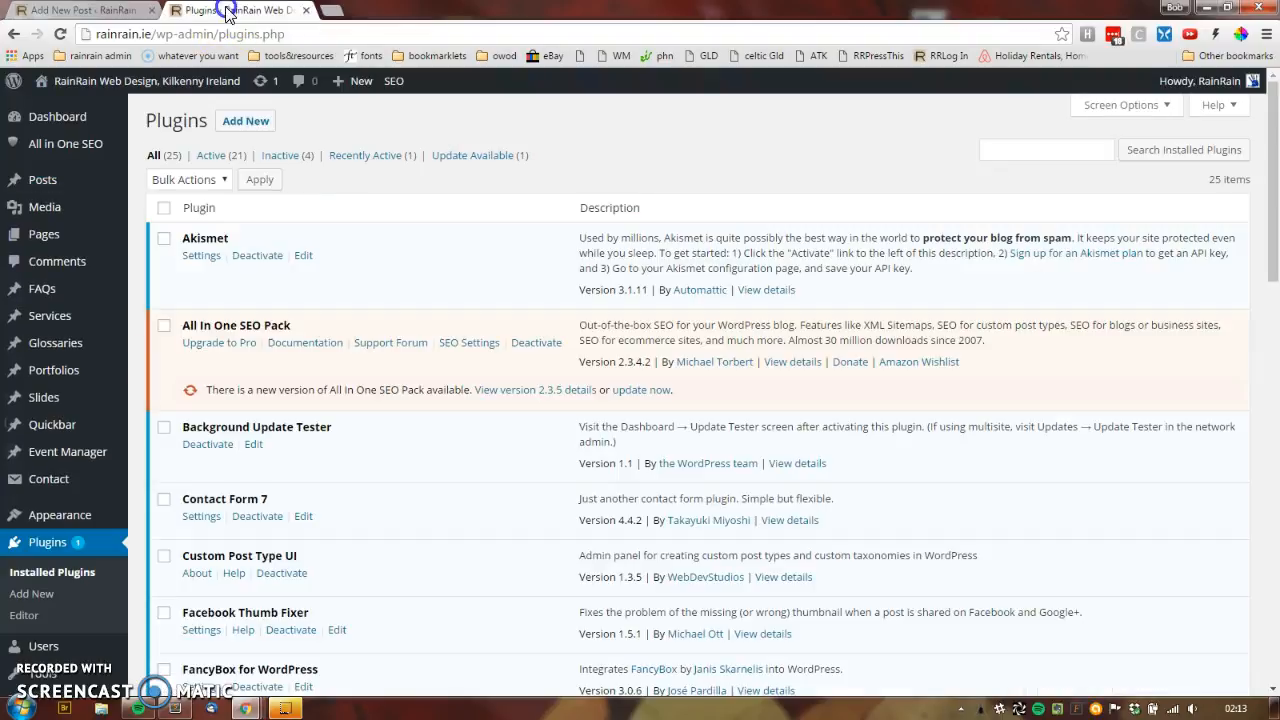
scroll(378, 527, "down", 4)
scroll(378, 527, "down", 2)
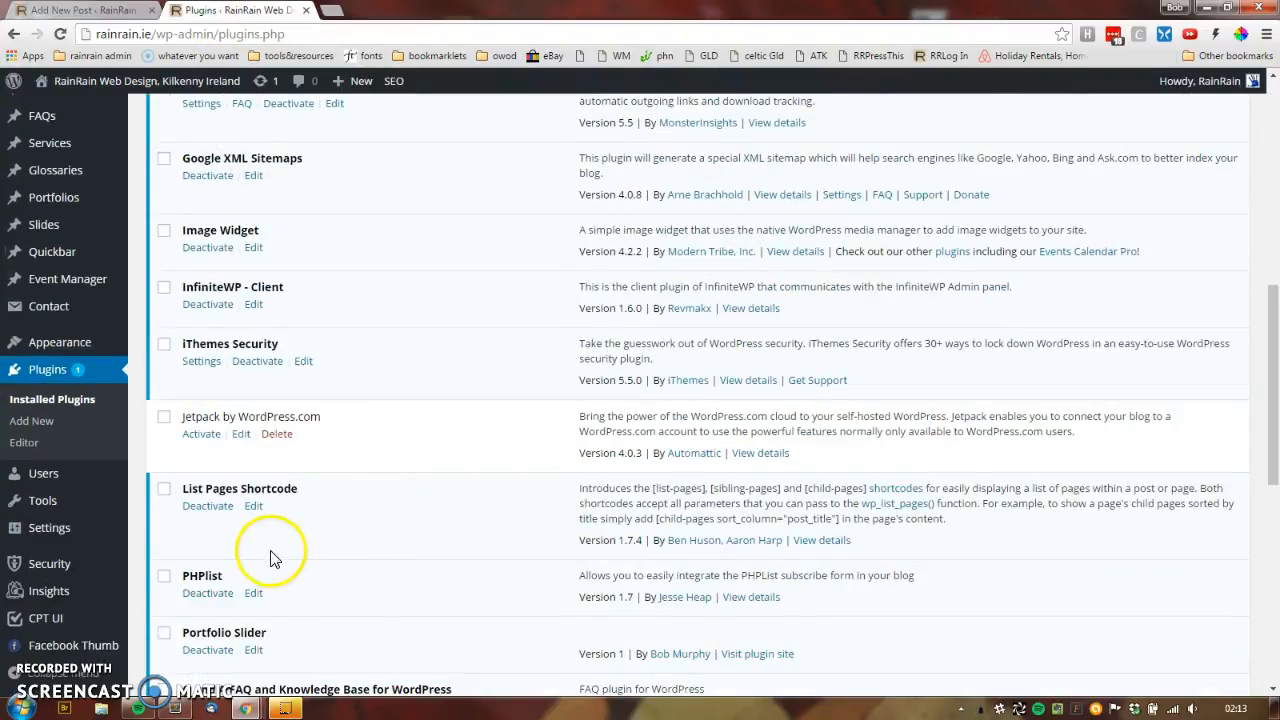
scroll(272, 555, "down", 4)
scroll(268, 555, "down", 3)
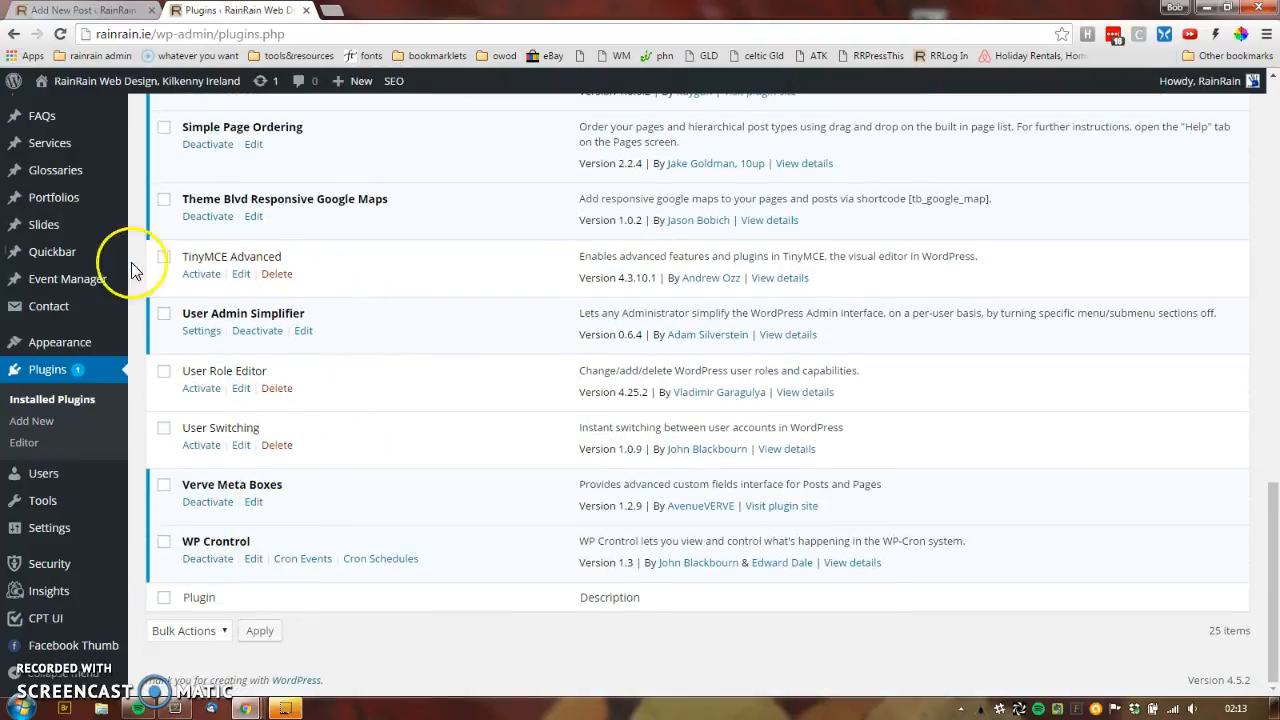
left_click(203, 276)
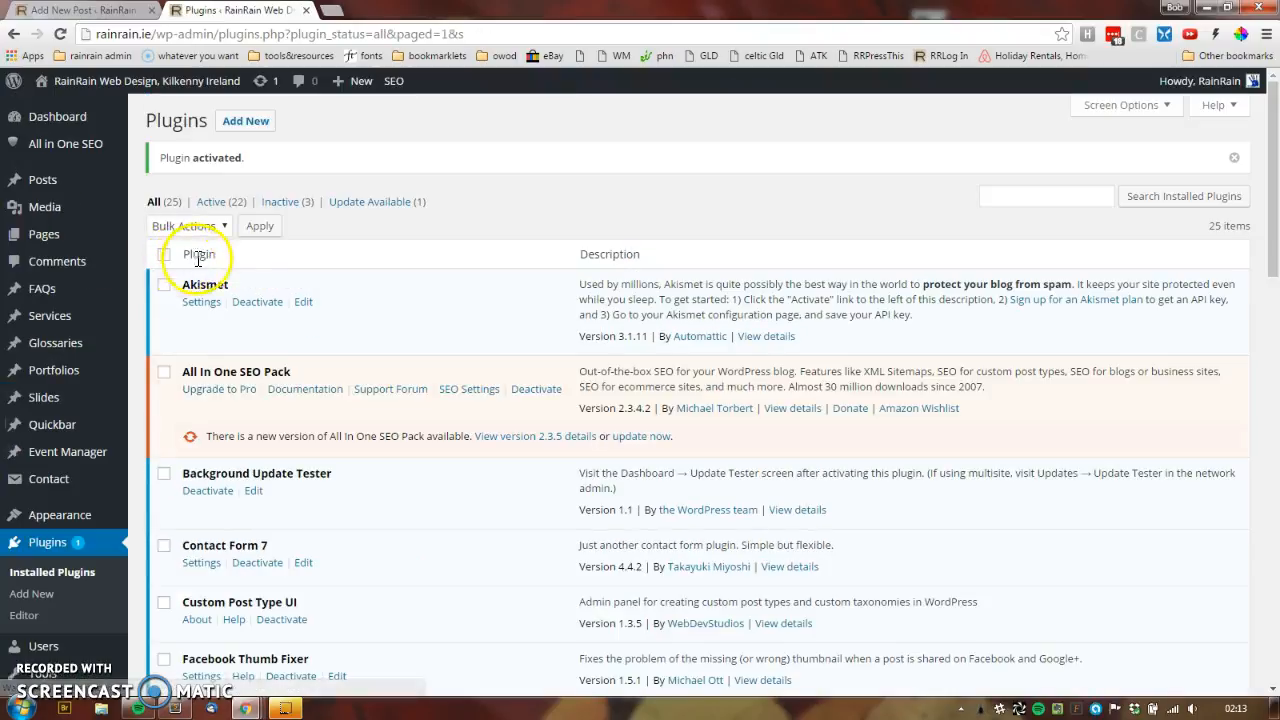
Step: Duplicate the new post tab, reload the copy, and compare its editor toolbar with the one in the original tab
left_click(62, 10)
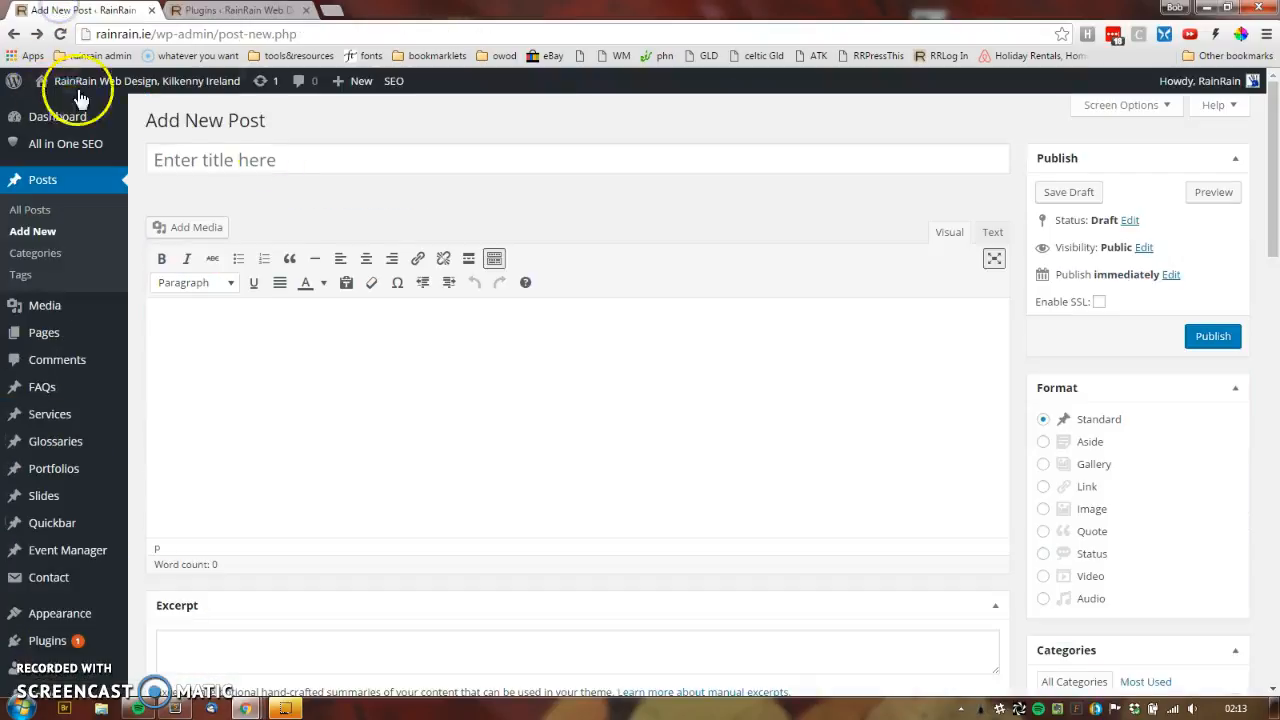
right_click(58, 11)
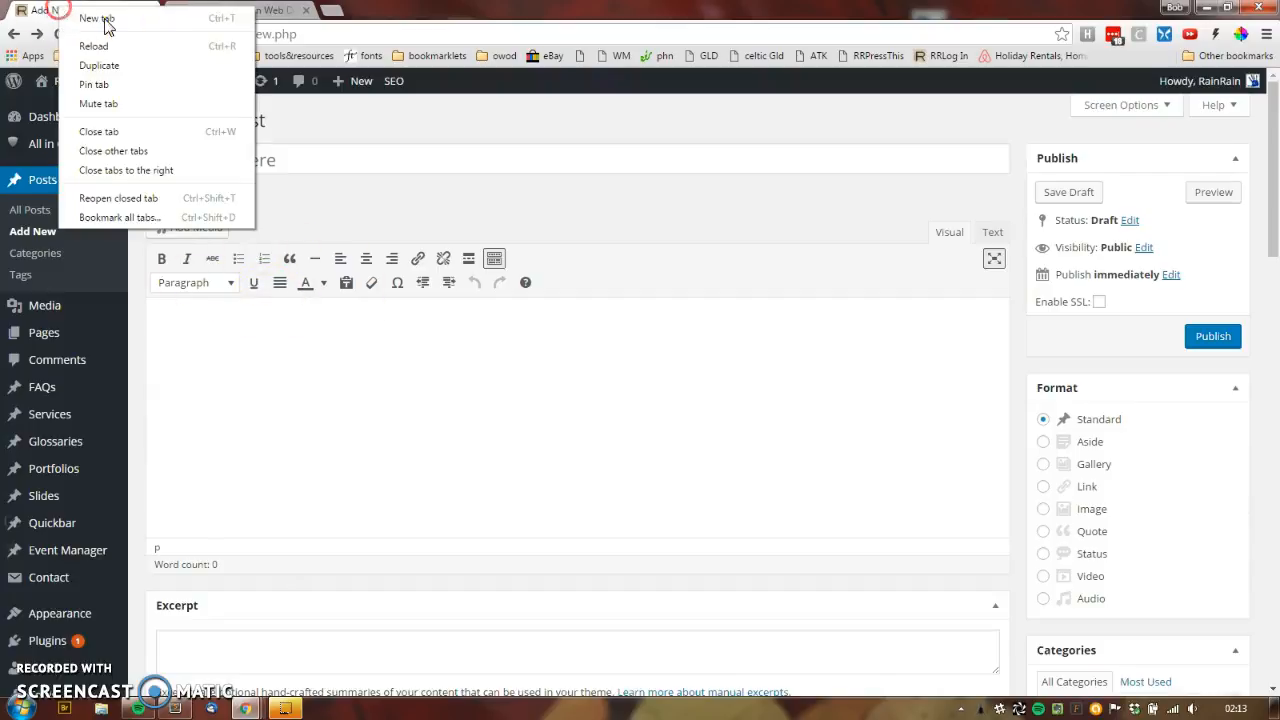
left_click(105, 66)
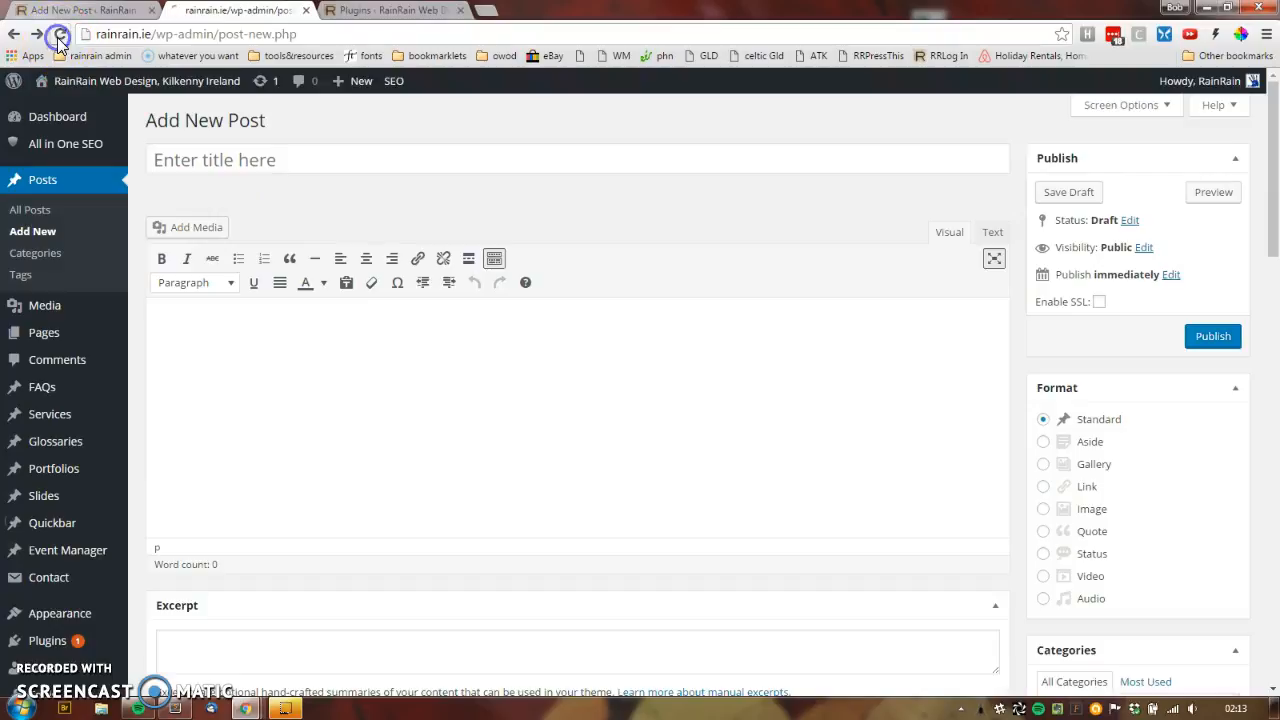
left_click(58, 38)
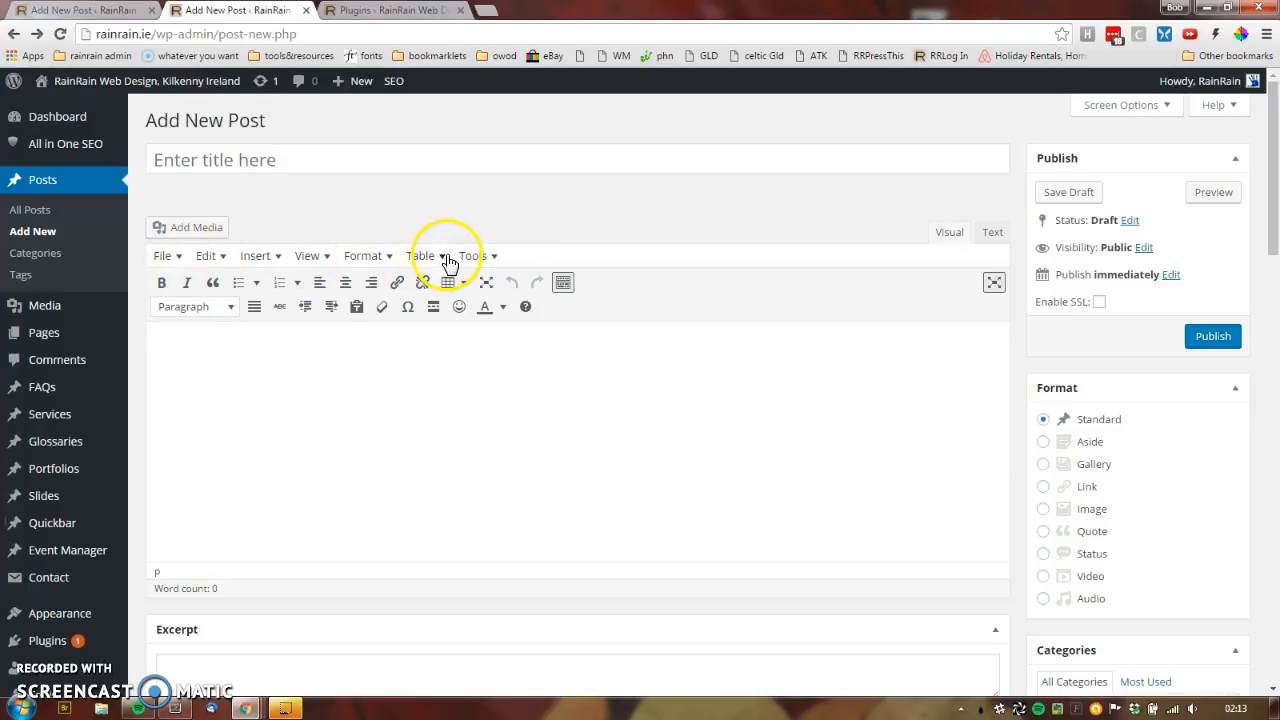
key("ctrl+shift+Tab")
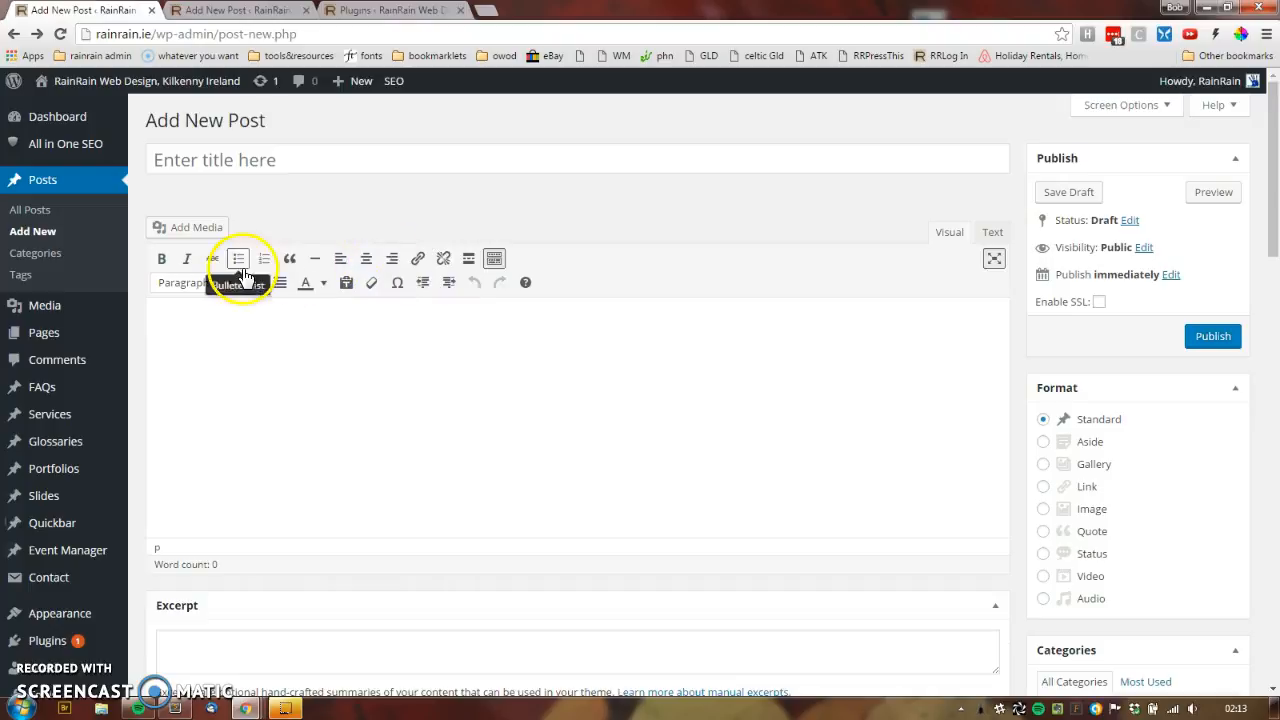
key("ctrl+Tab")
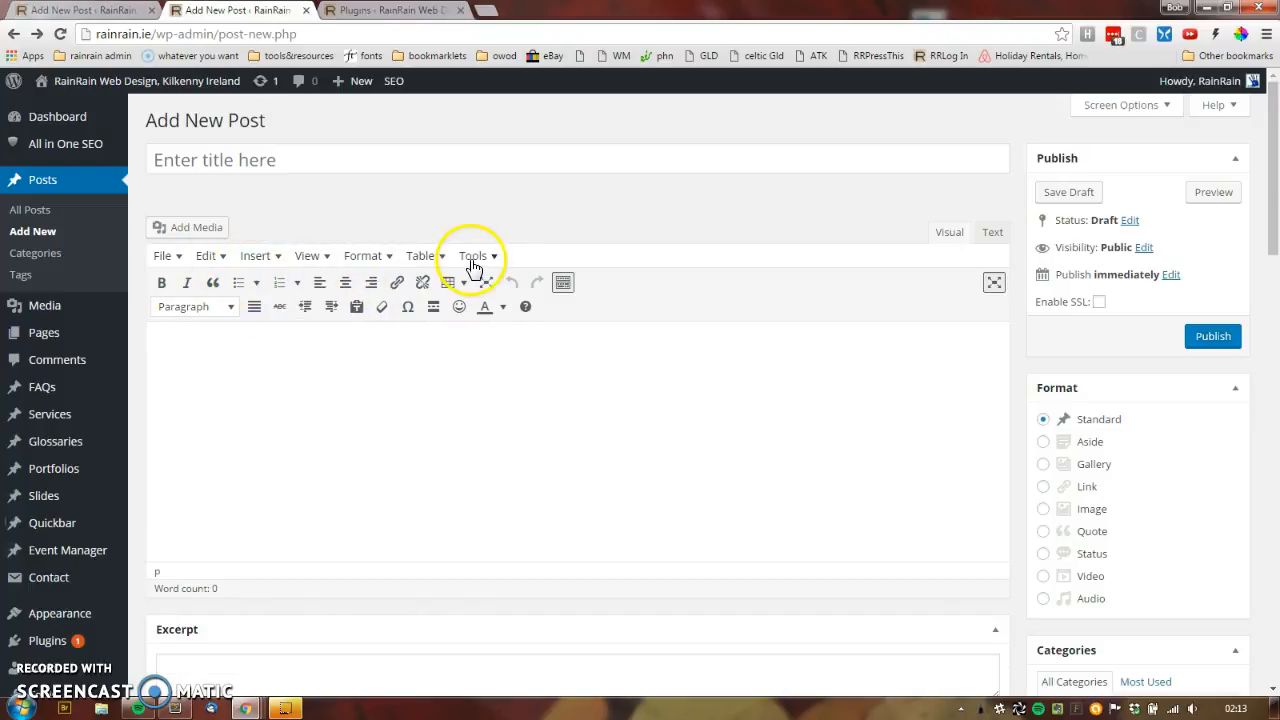
Step: Deactivate the TinyMCE Advanced plugin and return to the duplicated new post tab
left_click(373, 22)
scroll(414, 486, "down", 15)
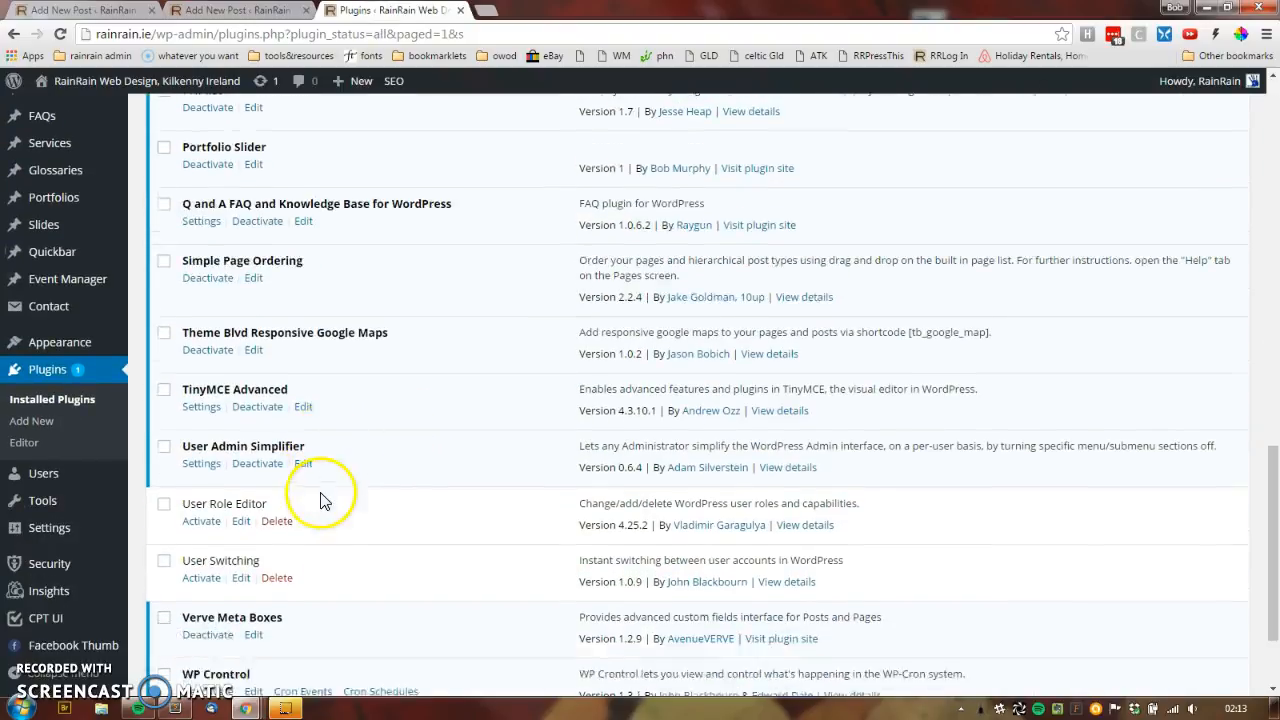
scroll(320, 500, "down", 2)
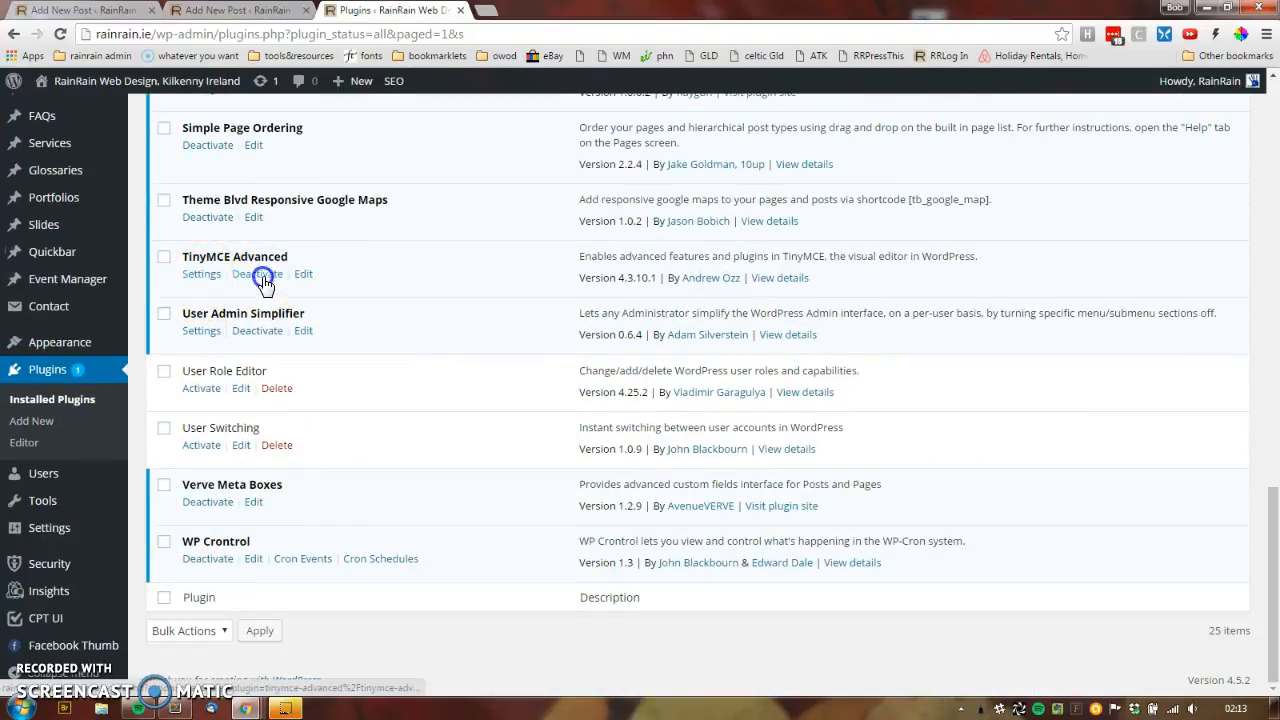
key("ctrl+shift+Tab")
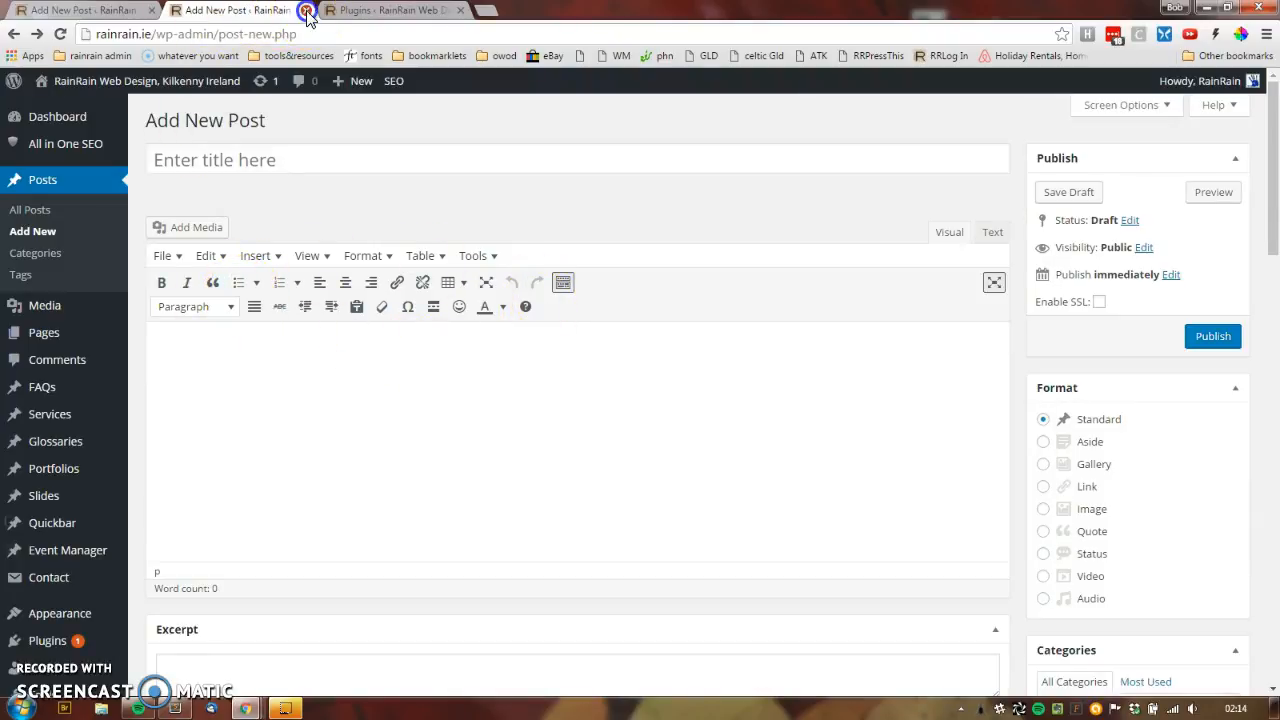
Step: Close the duplicated new post tab and return to the original new post editor
key("ctrl+w")
left_click(88, 14)
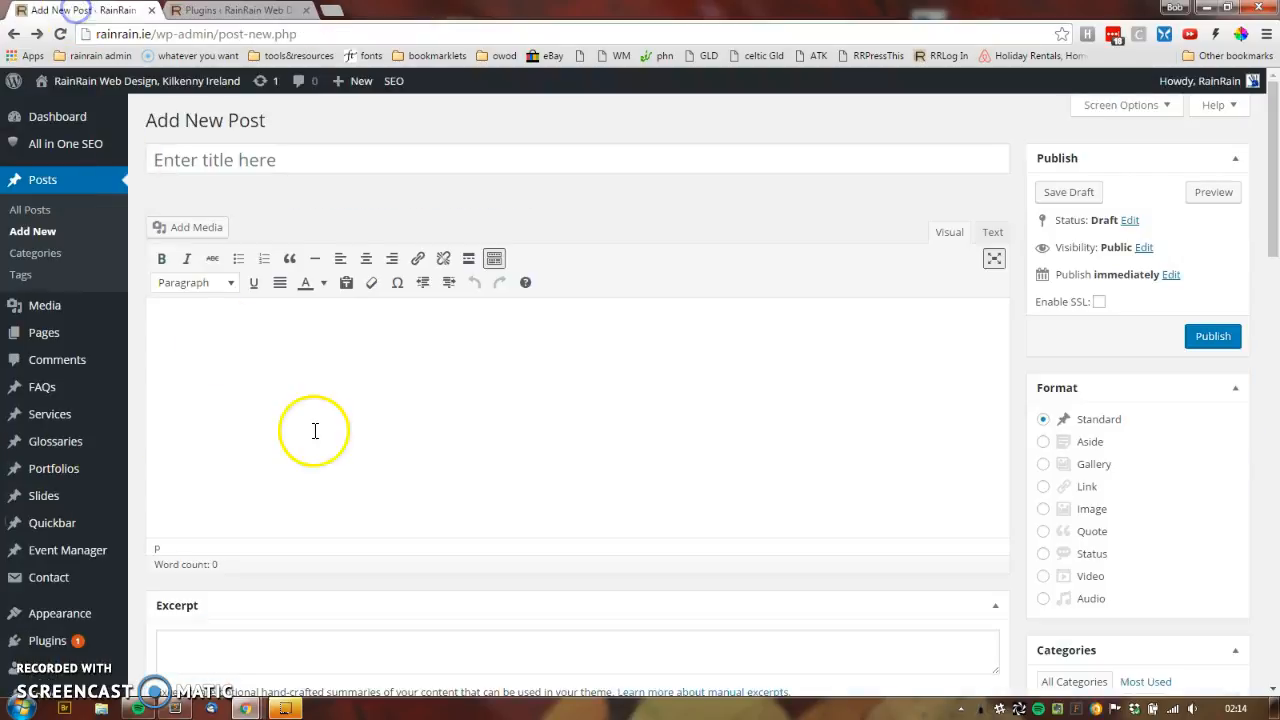
left_click(86, 229)
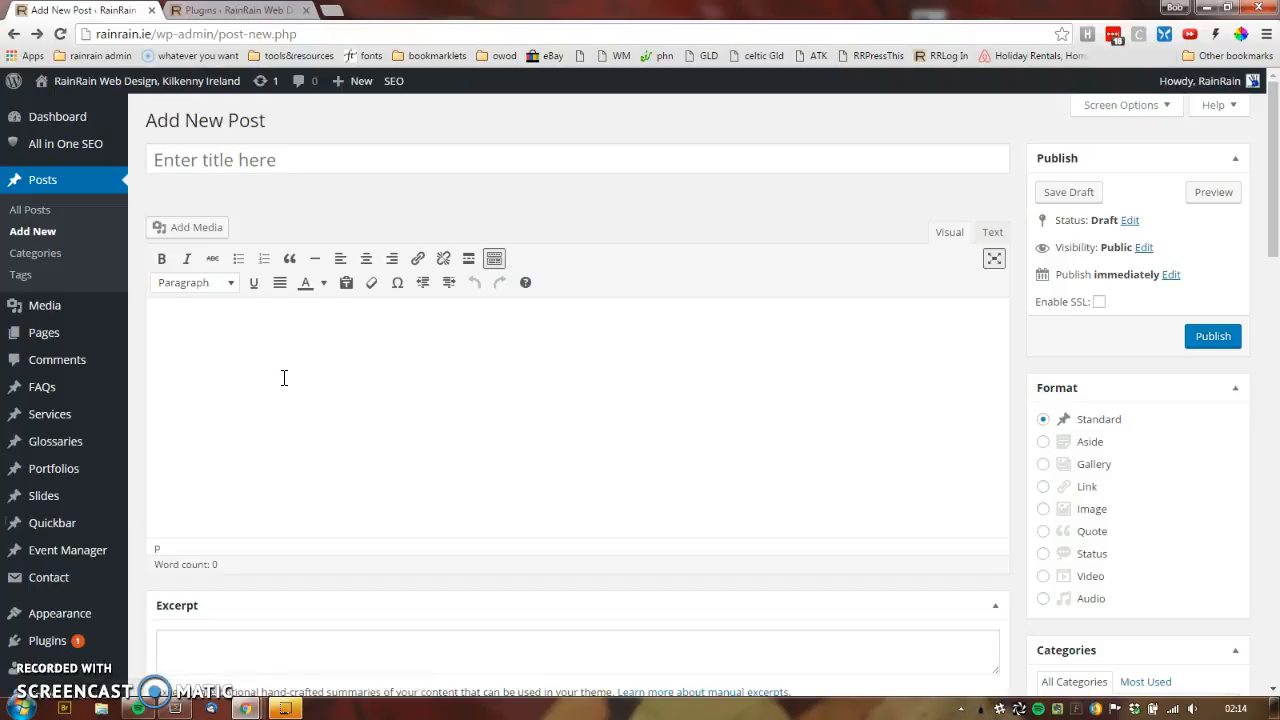
Step: Hide and show the editor's second toolbar row several times, leaving it shown, and place the cursor in the empty post body
left_click(494, 260)
left_click(494, 260)
left_click(494, 260)
left_click(494, 260)
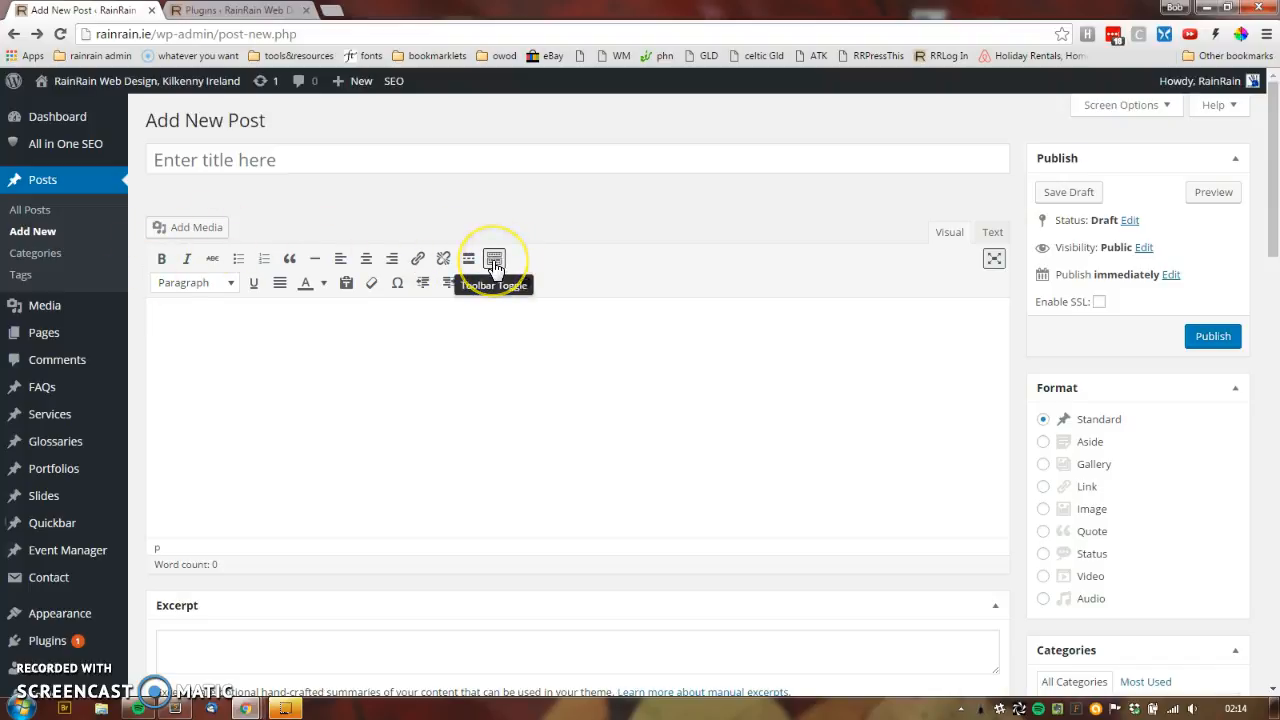
left_click(494, 260)
left_click(494, 260)
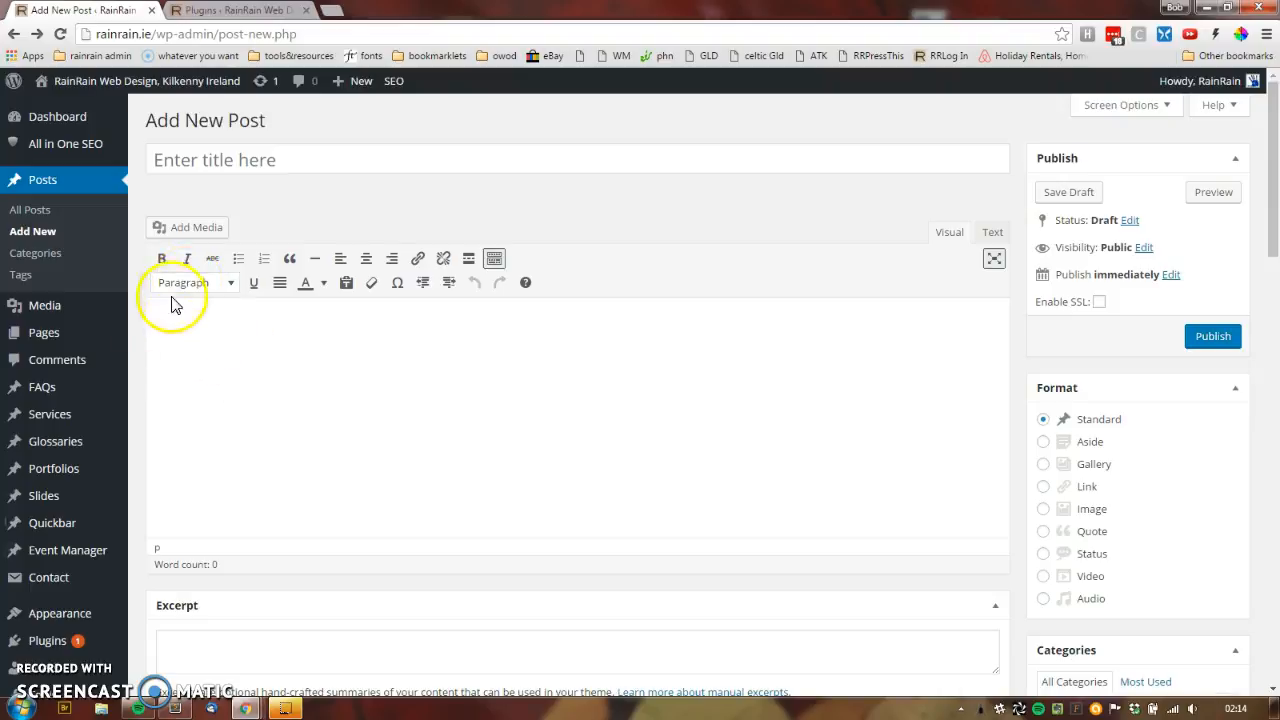
left_click(204, 334)
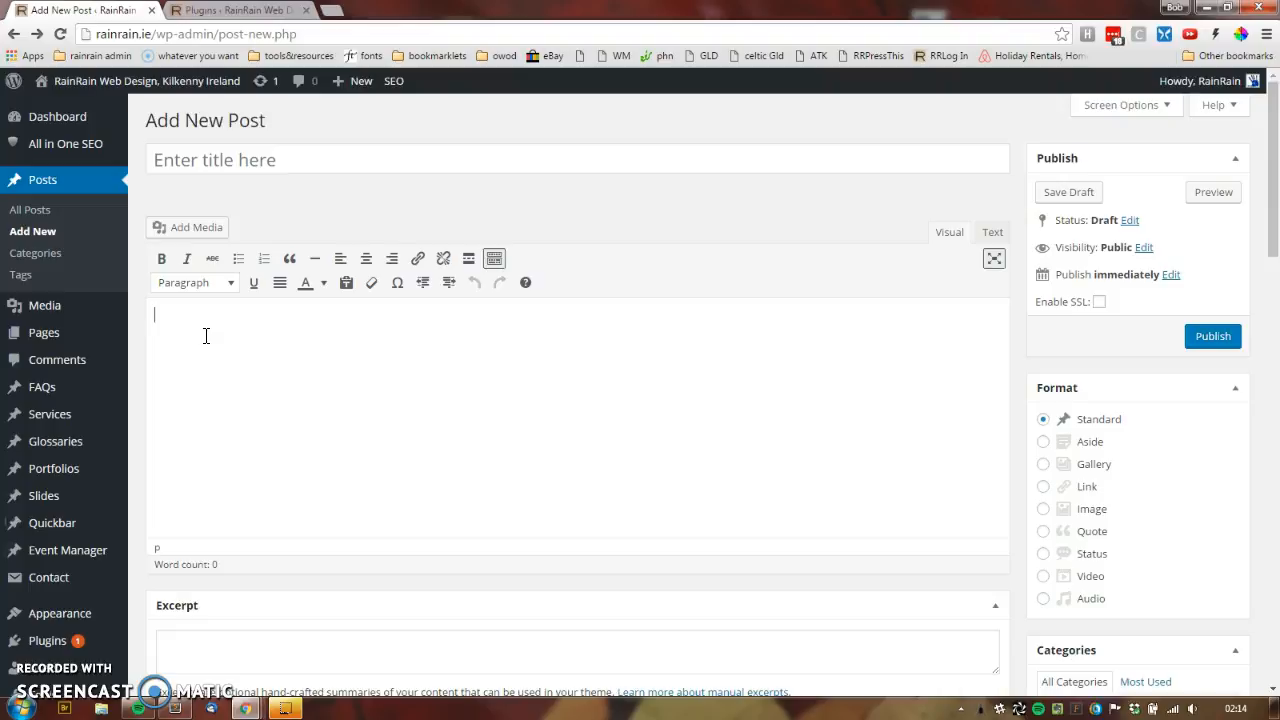
Step: Search Google for "lorem ipsum" in a new browser tab
left_click(331, 12)
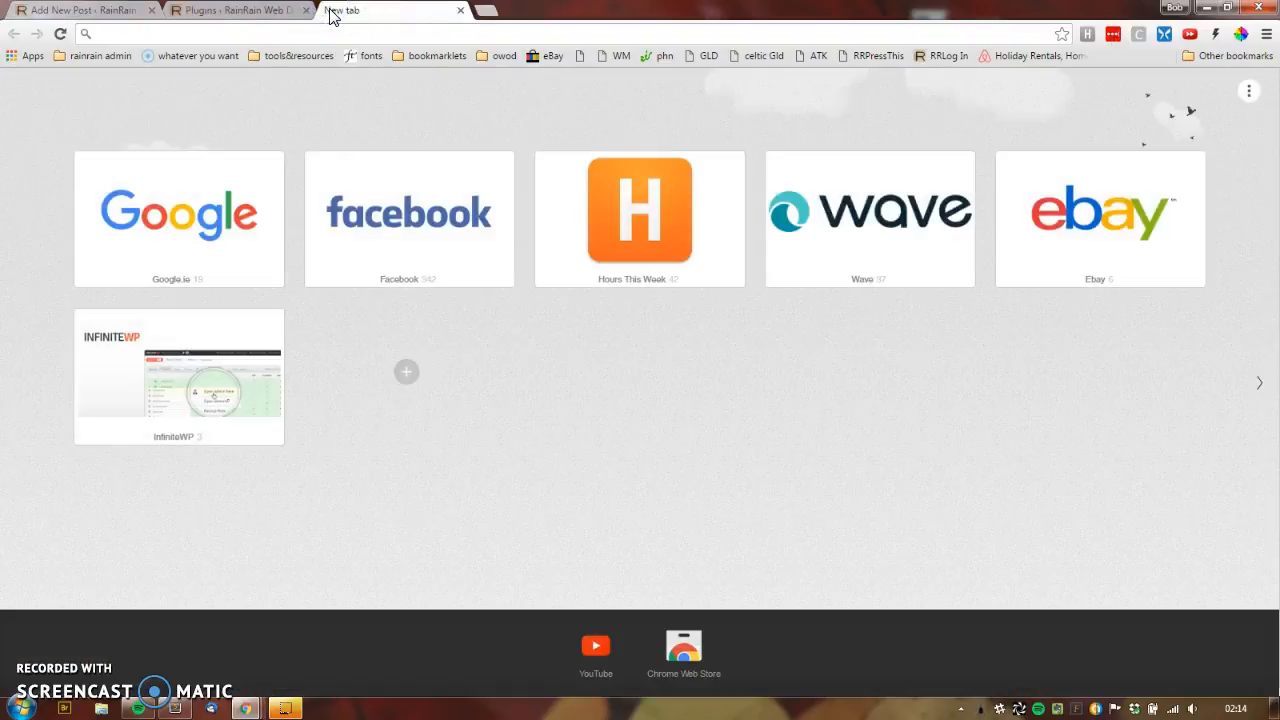
type("lorempixel.com")
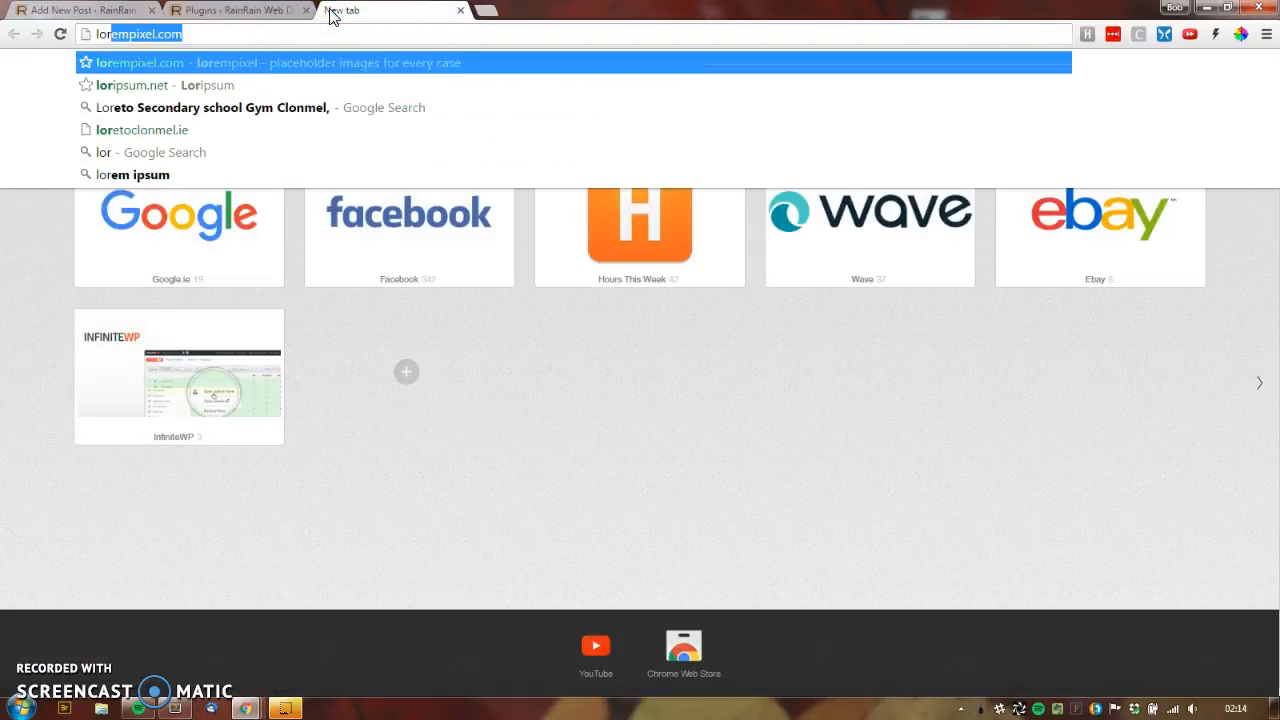
key("Return")
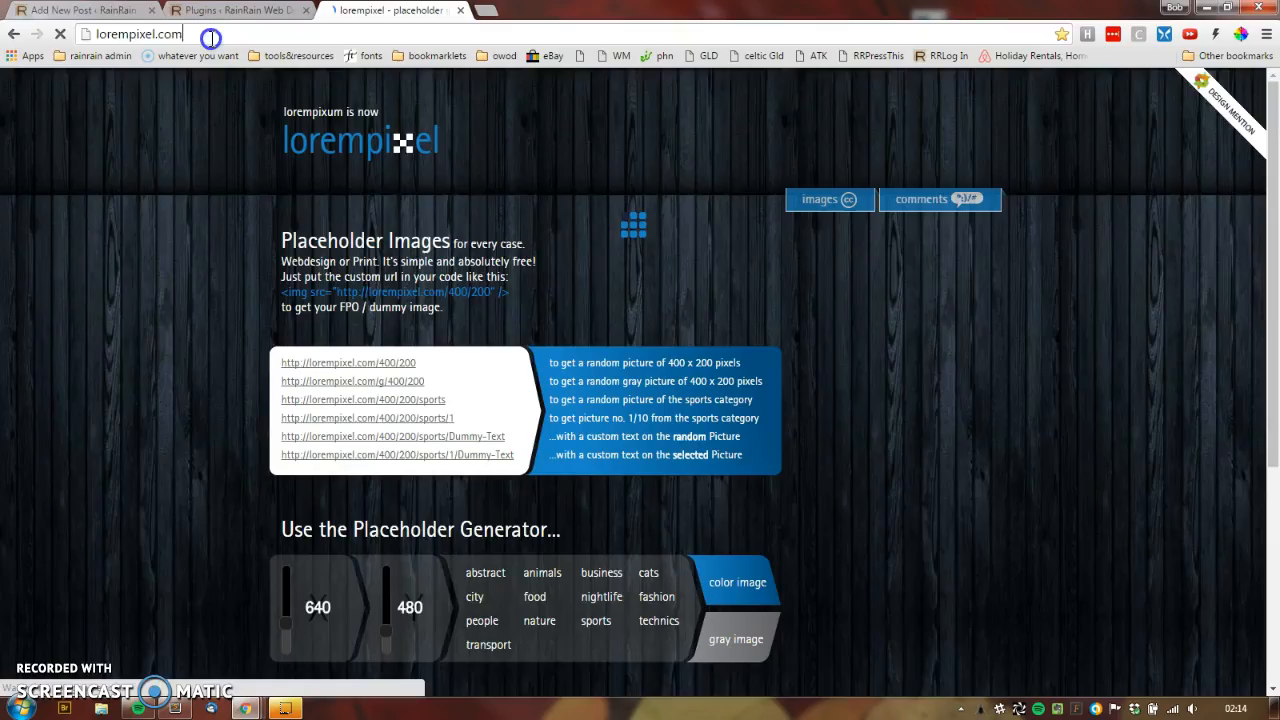
left_click(211, 37)
type("lor")
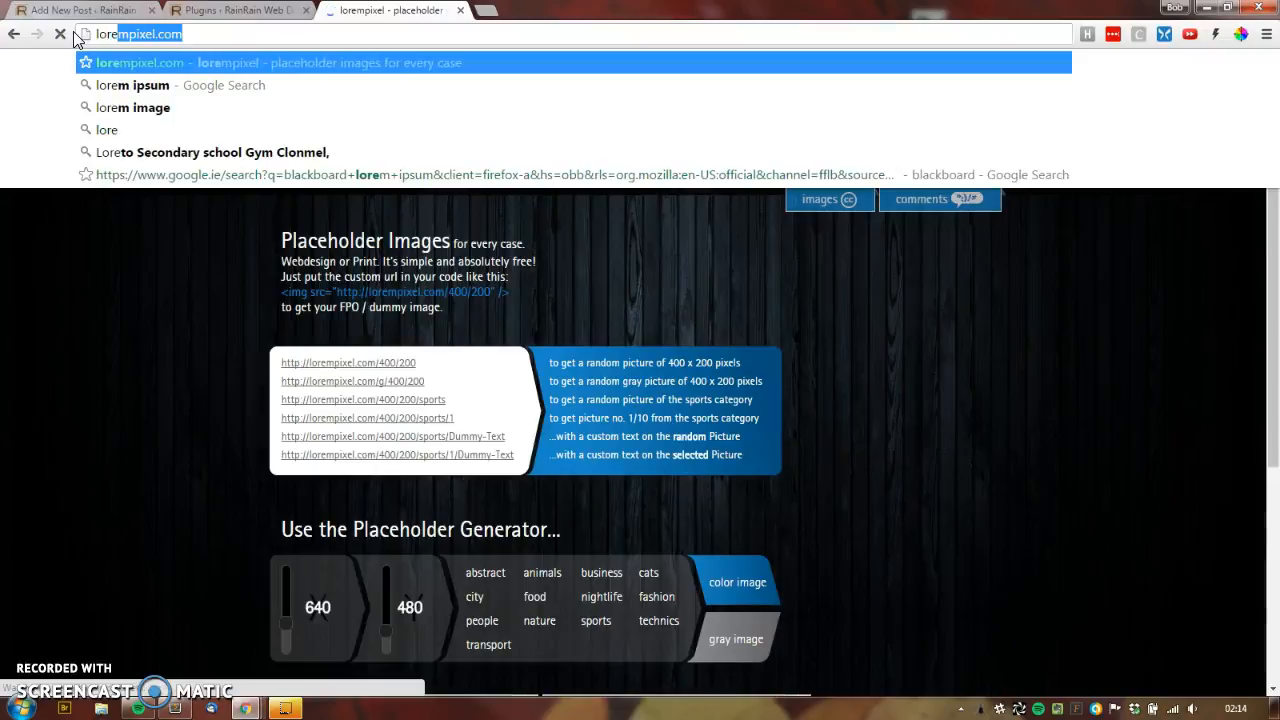
key("Down")
key("Return")
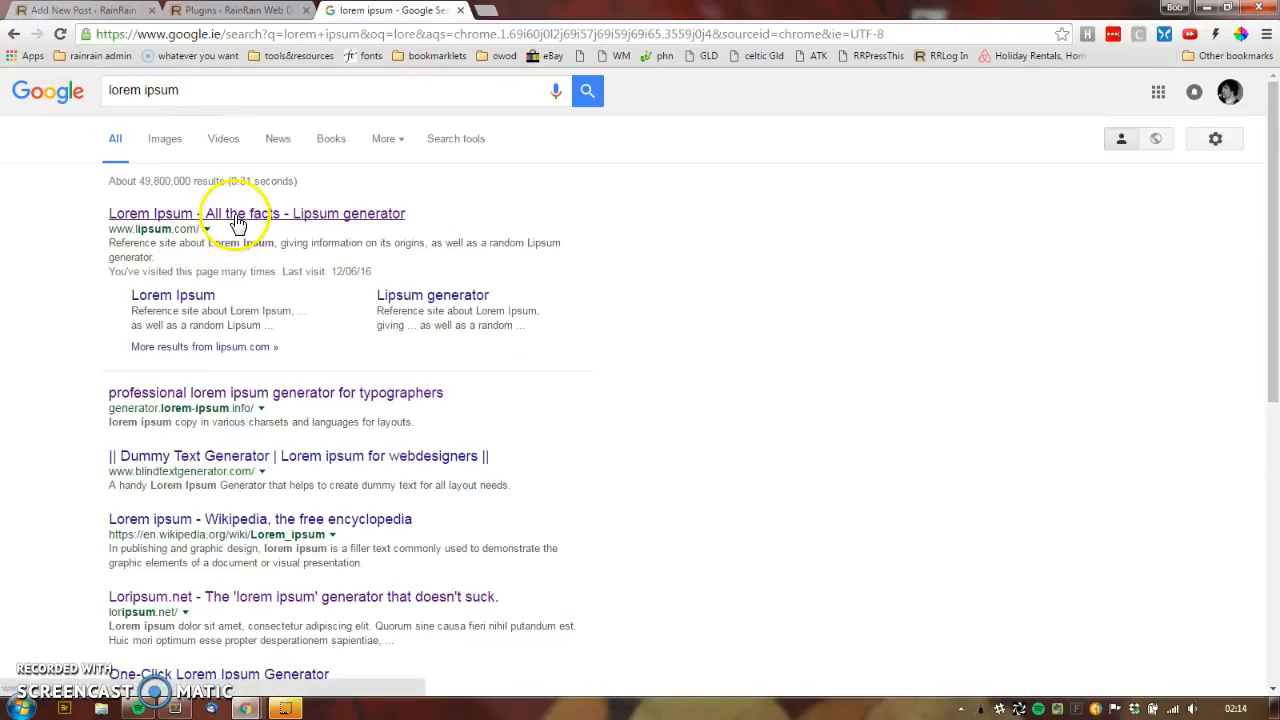
Step: Open lipsum.com from the search results and generate 5 paragraphs of Lorem Ipsum text
left_click(237, 222)
scroll(440, 377, "down", 5)
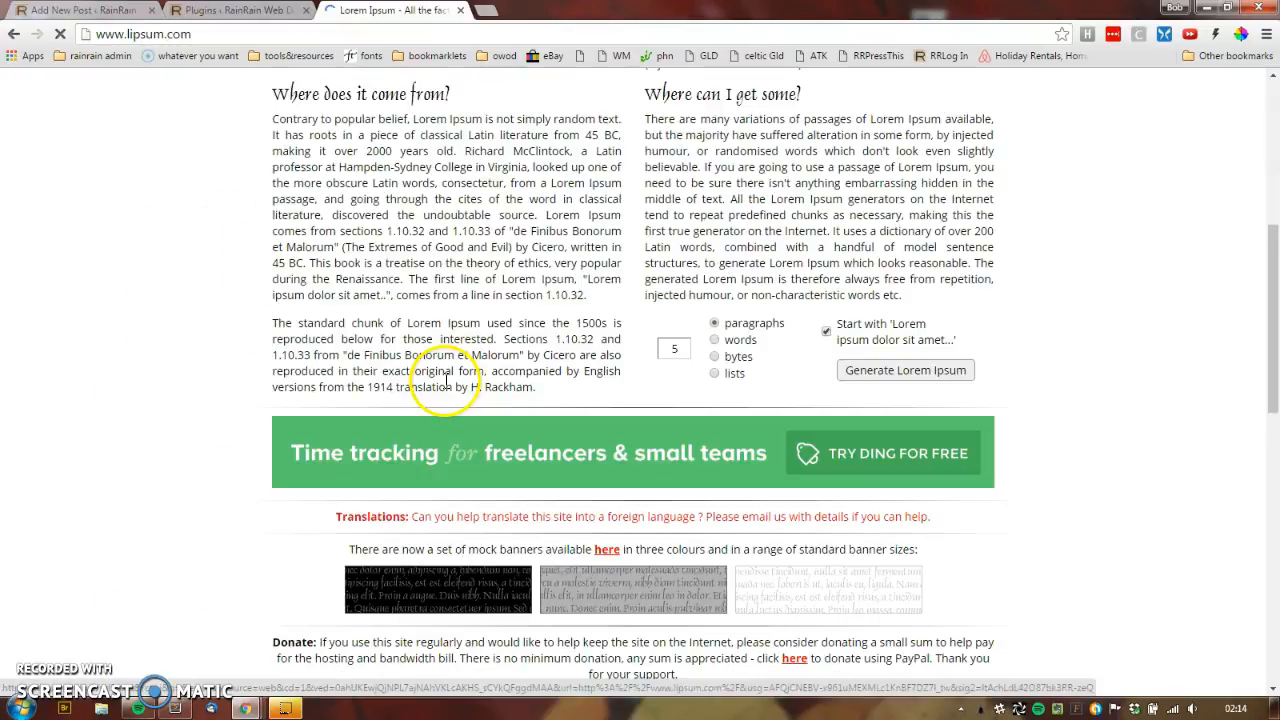
left_click(870, 376)
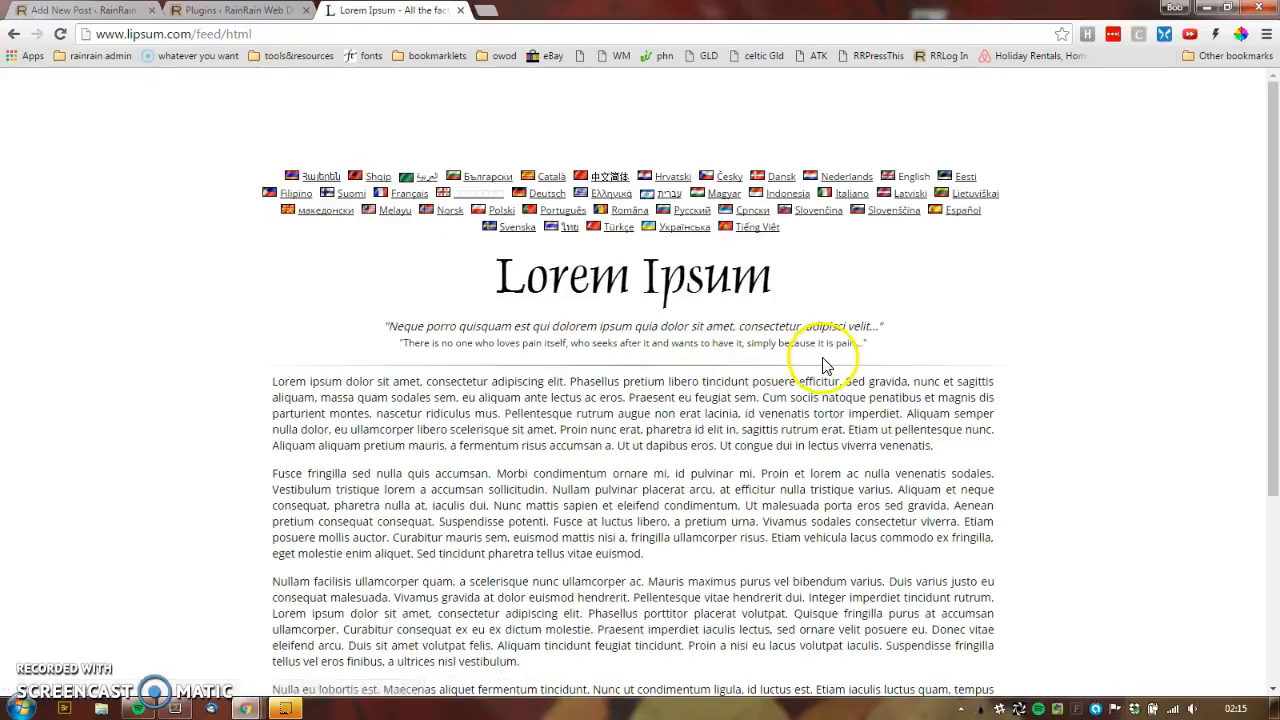
Step: Copy the first generated Lorem Ipsum paragraph and paste it twice into the new post's body as separate paragraphs
left_click_drag(940, 448, 244, 388)
key("ctrl+c")
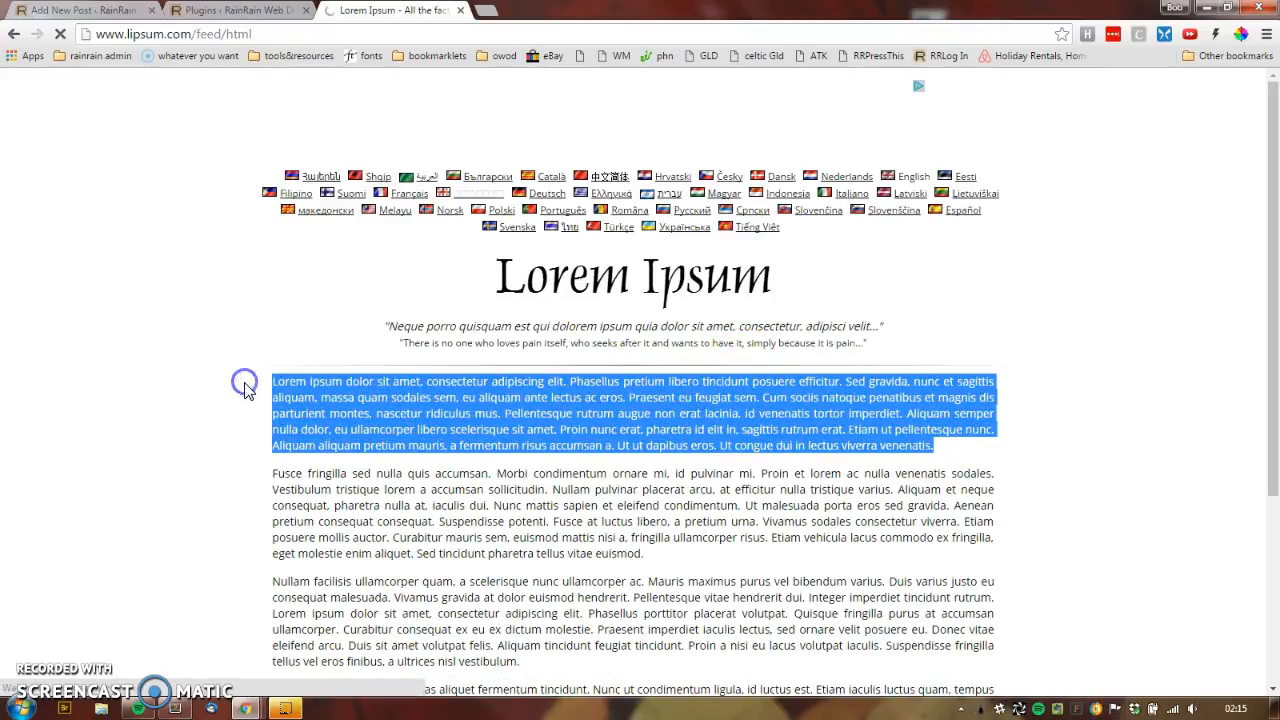
left_click(65, 10)
left_click(251, 378)
key("ctrl+v")
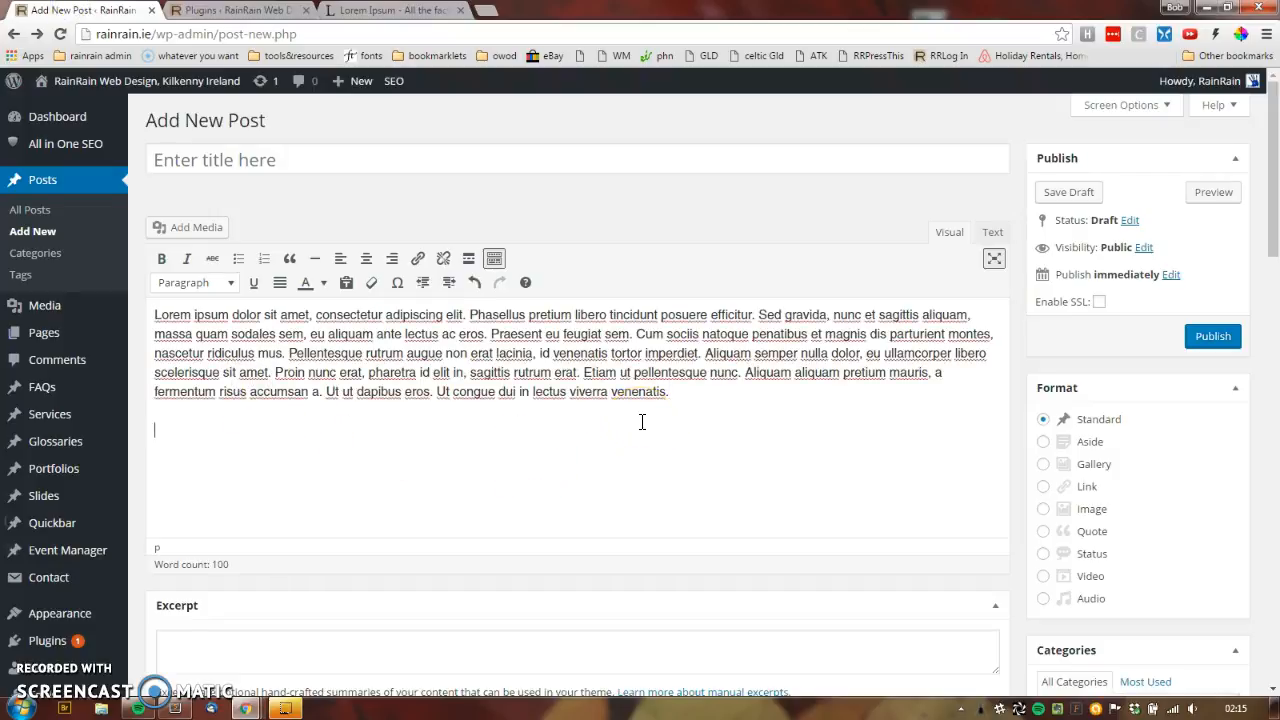
key("ctrl+v")
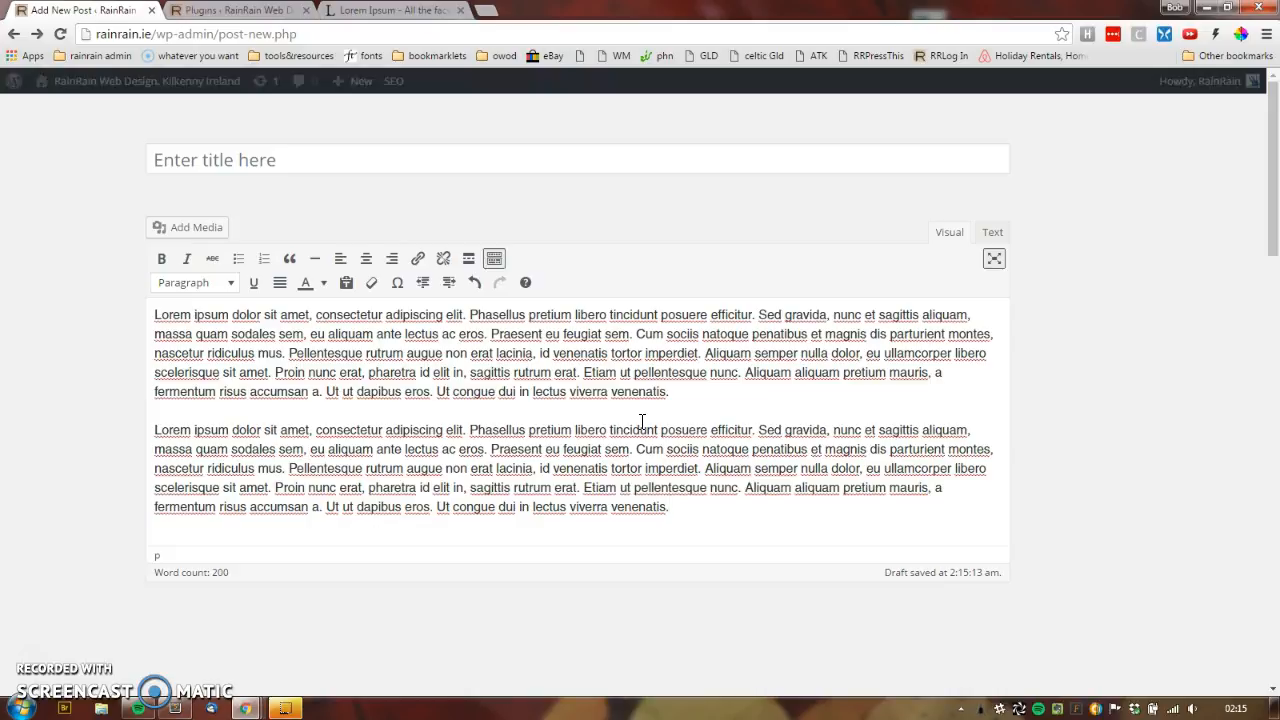
Step: Highlight the two pasted paragraphs in turn and check their paragraph format and element path
left_click_drag(155, 312, 672, 392)
left_click_drag(153, 431, 719, 507)
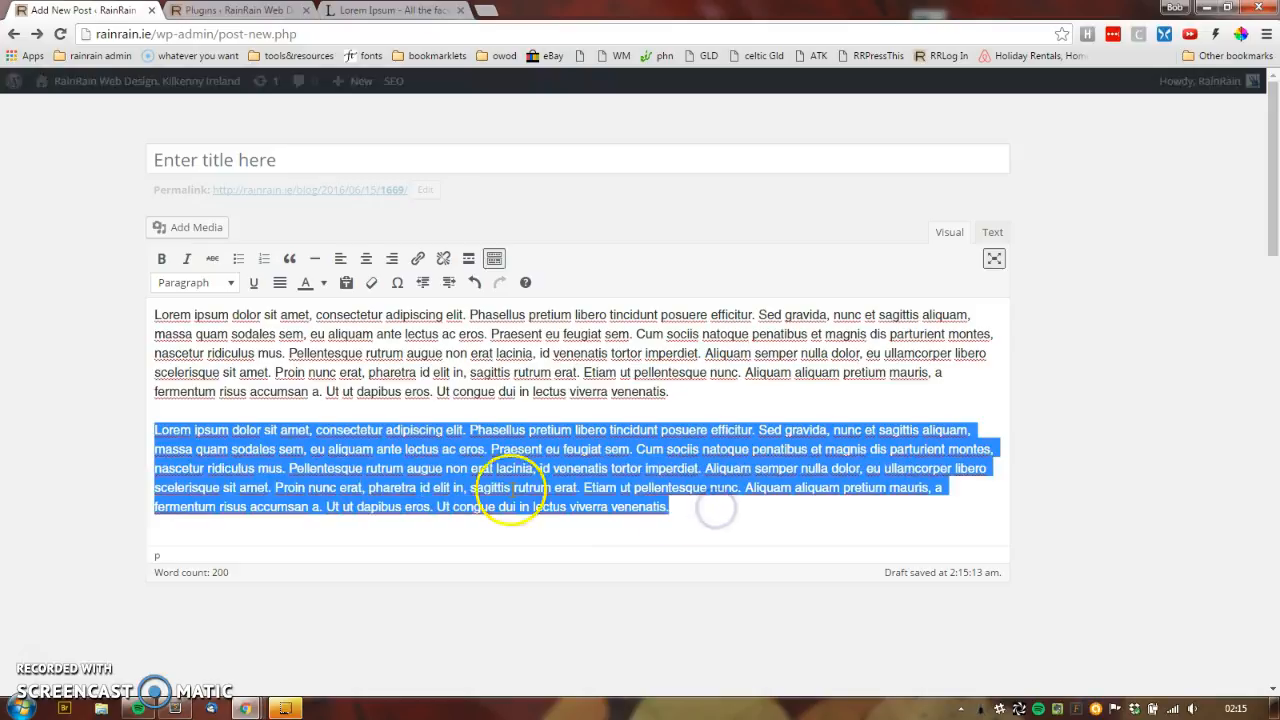
left_click(258, 456)
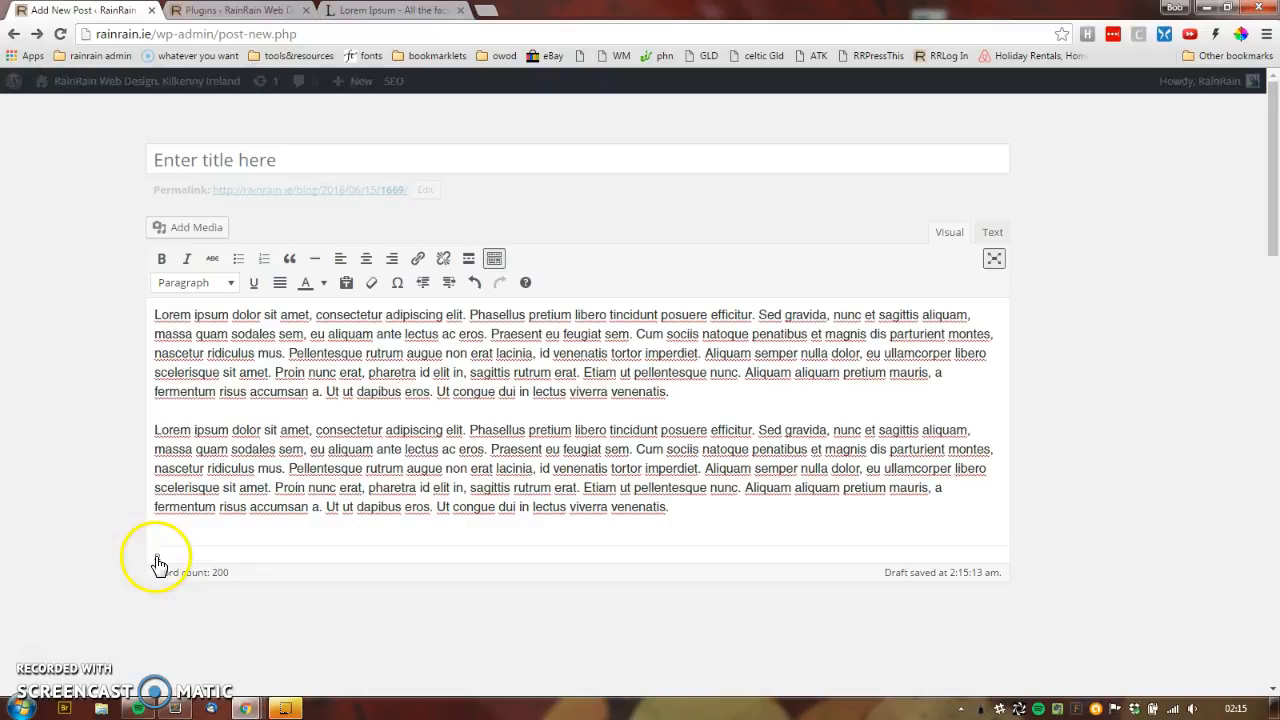
left_click(233, 372)
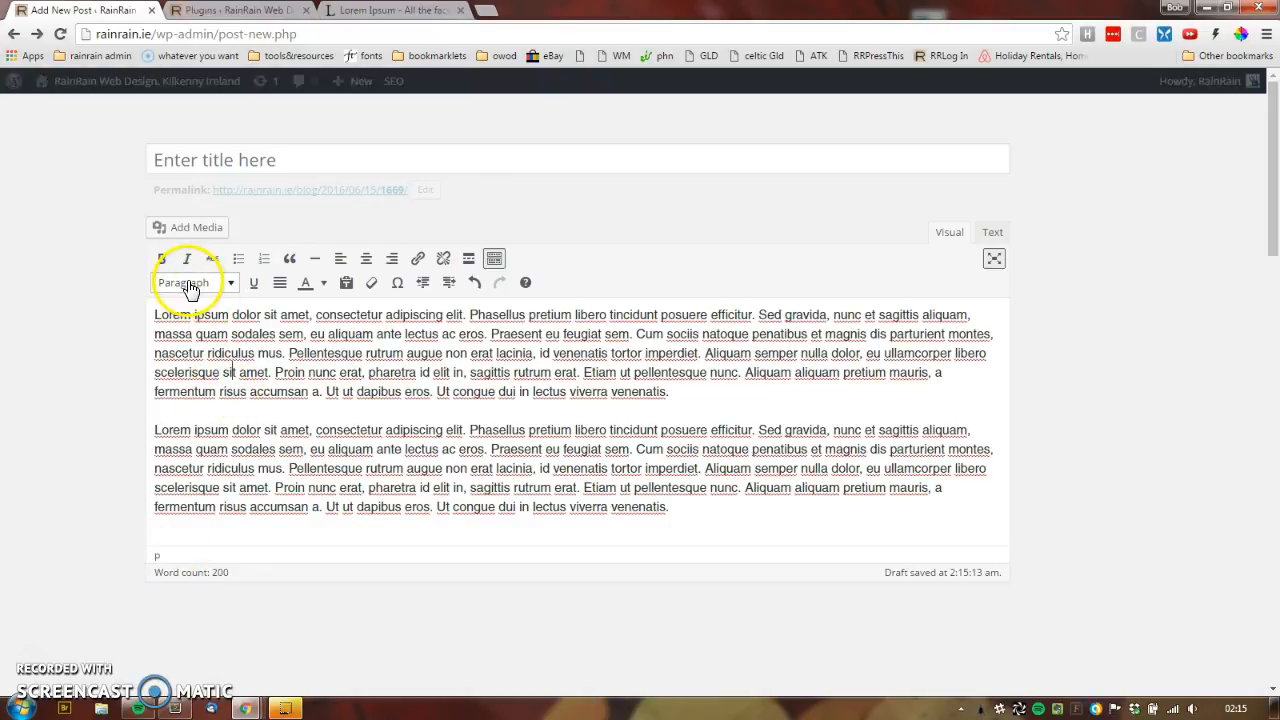
left_click(209, 353)
left_click(186, 448)
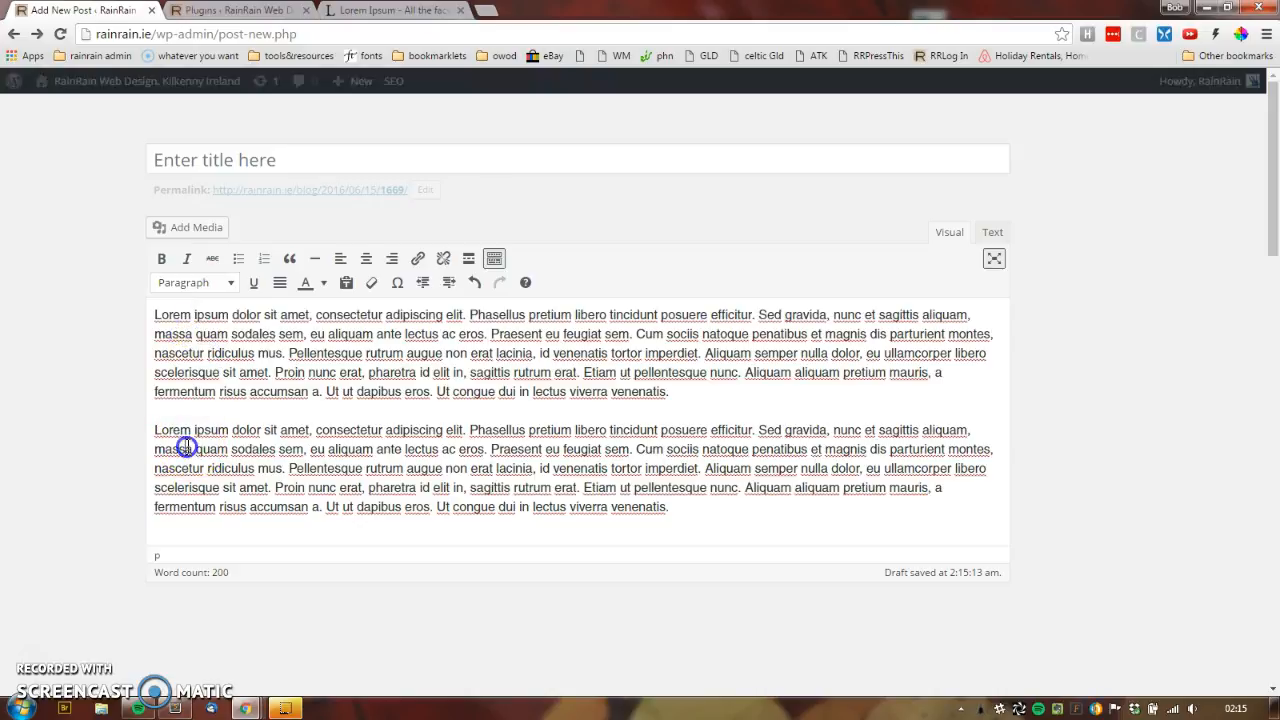
Step: Add a new line reading "Heading" between the two paragraphs
left_click(678, 393)
key("Return")
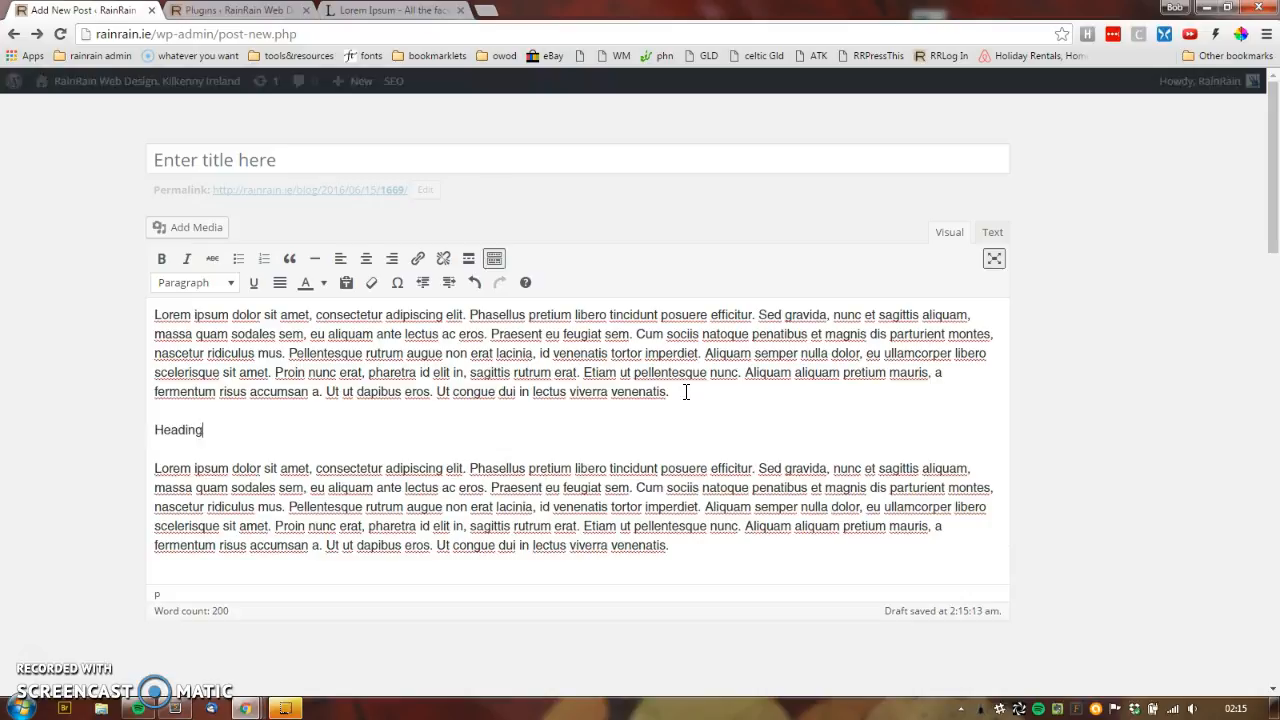
type("Heading")
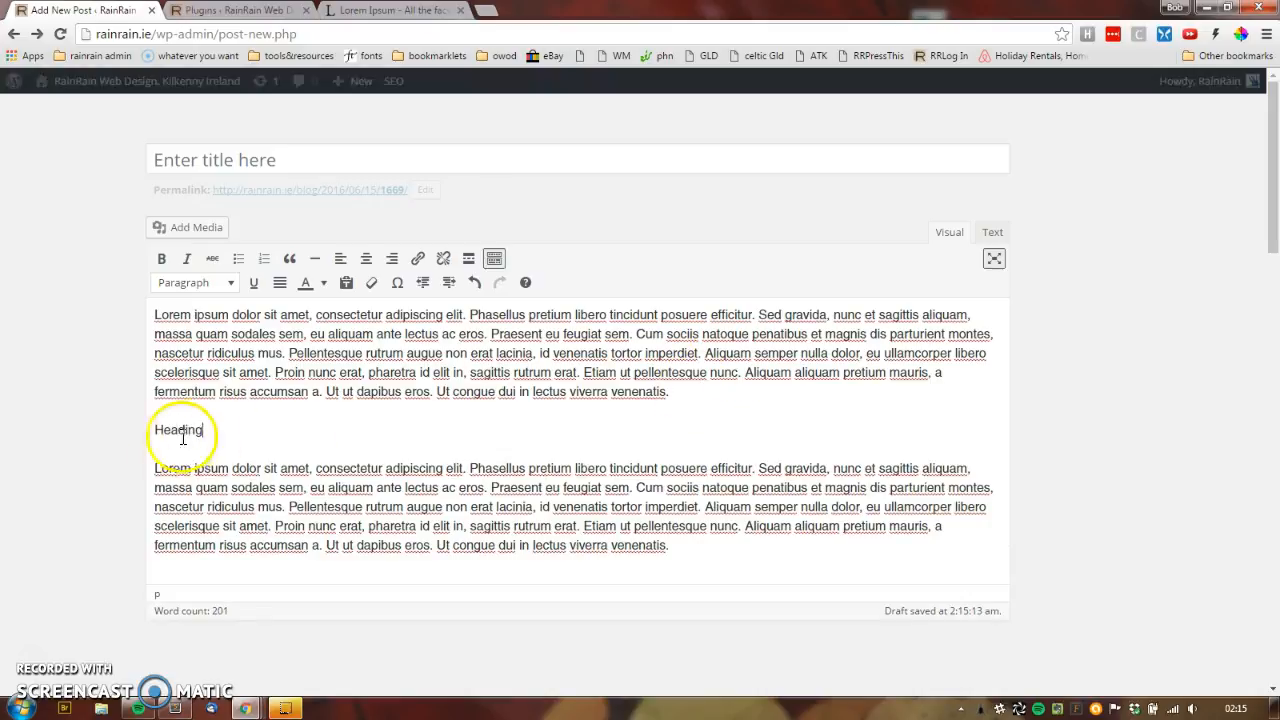
Step: Make the "Heading" line between the paragraphs bold
left_click(212, 430)
left_click_drag(212, 430, 91, 431)
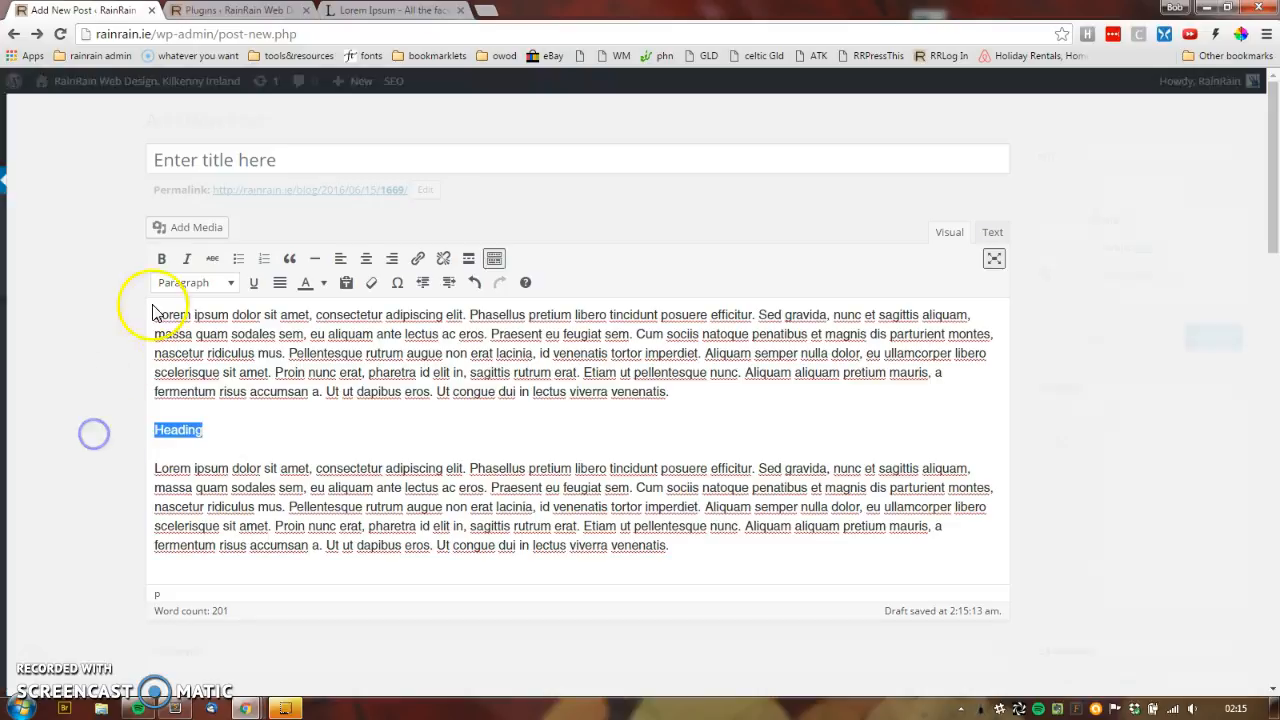
left_click(160, 262)
left_click(286, 464)
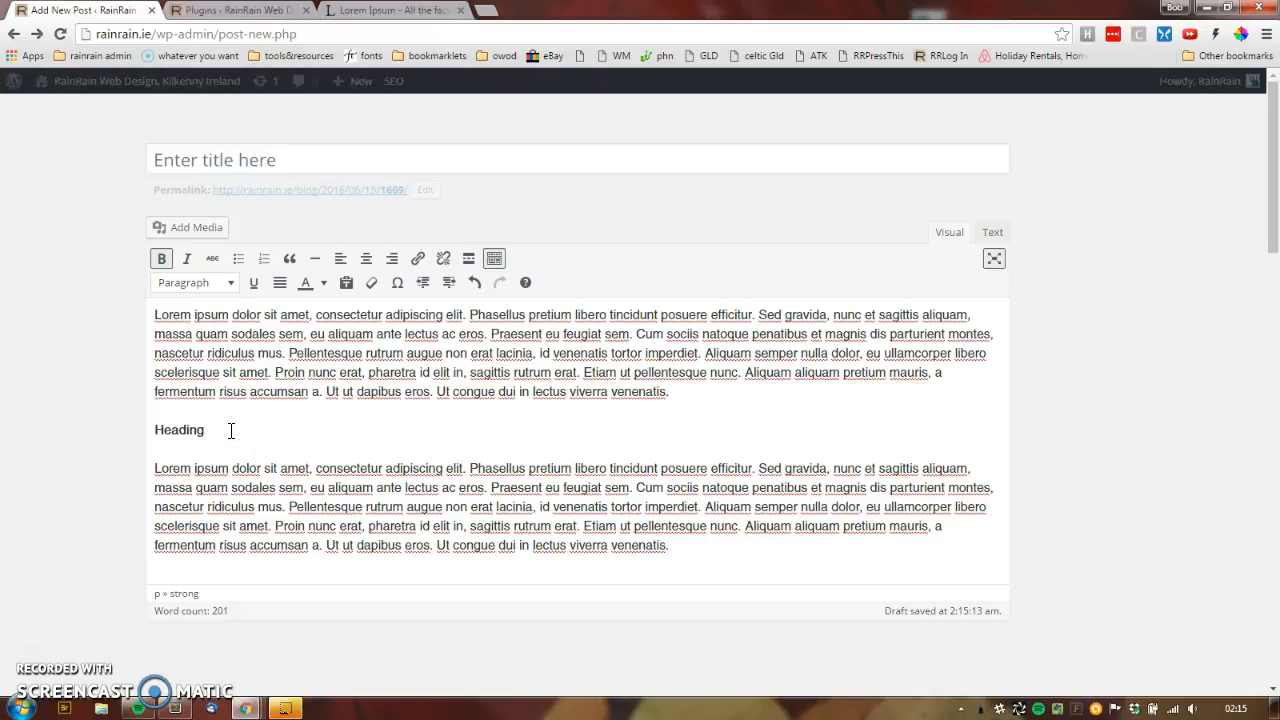
Step: Remove the bold formatting from the "Heading" line
left_click_drag(231, 430, 152, 430)
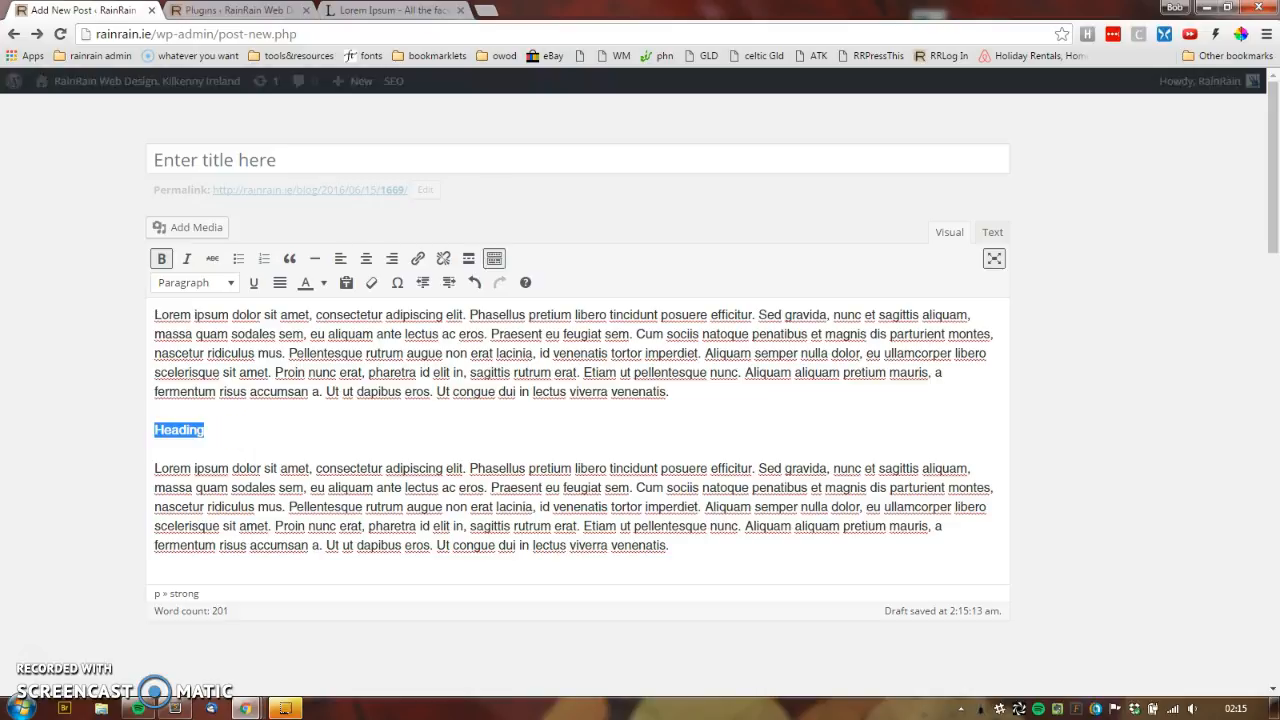
left_click(161, 262)
left_click(231, 444)
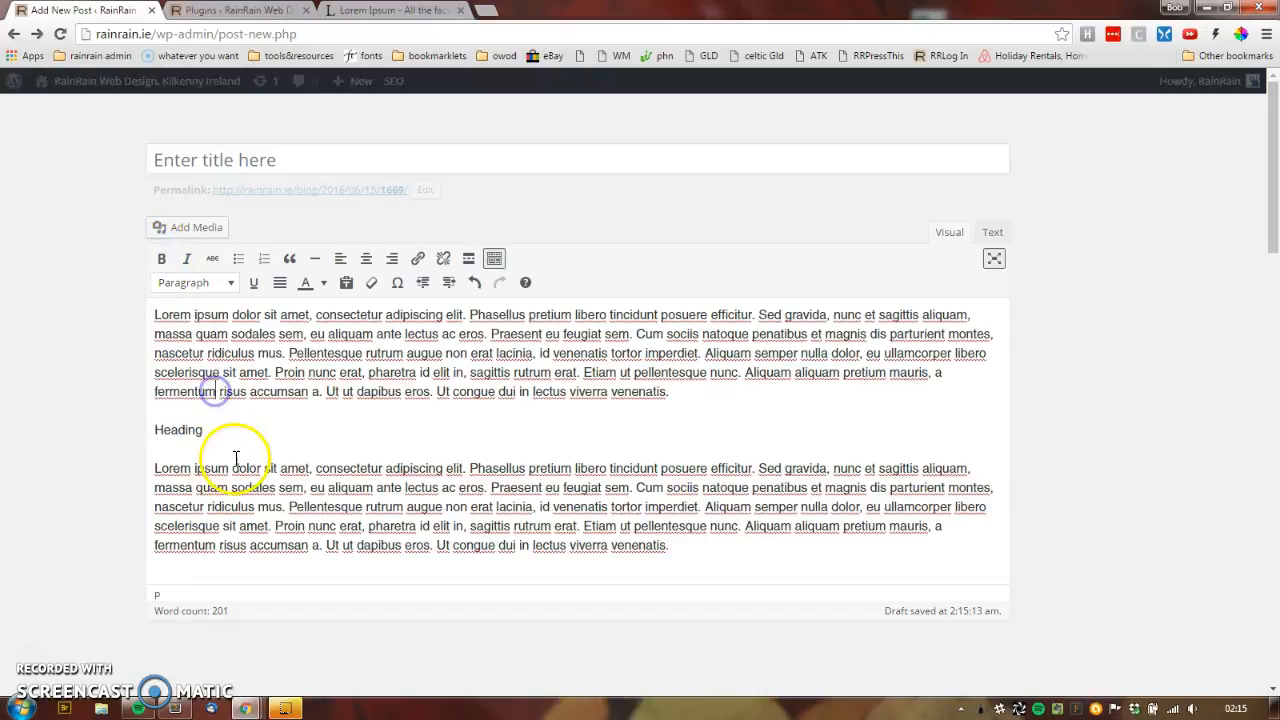
Step: Apply the Heading 1 format to the "Heading" line between the paragraphs
left_click(217, 430)
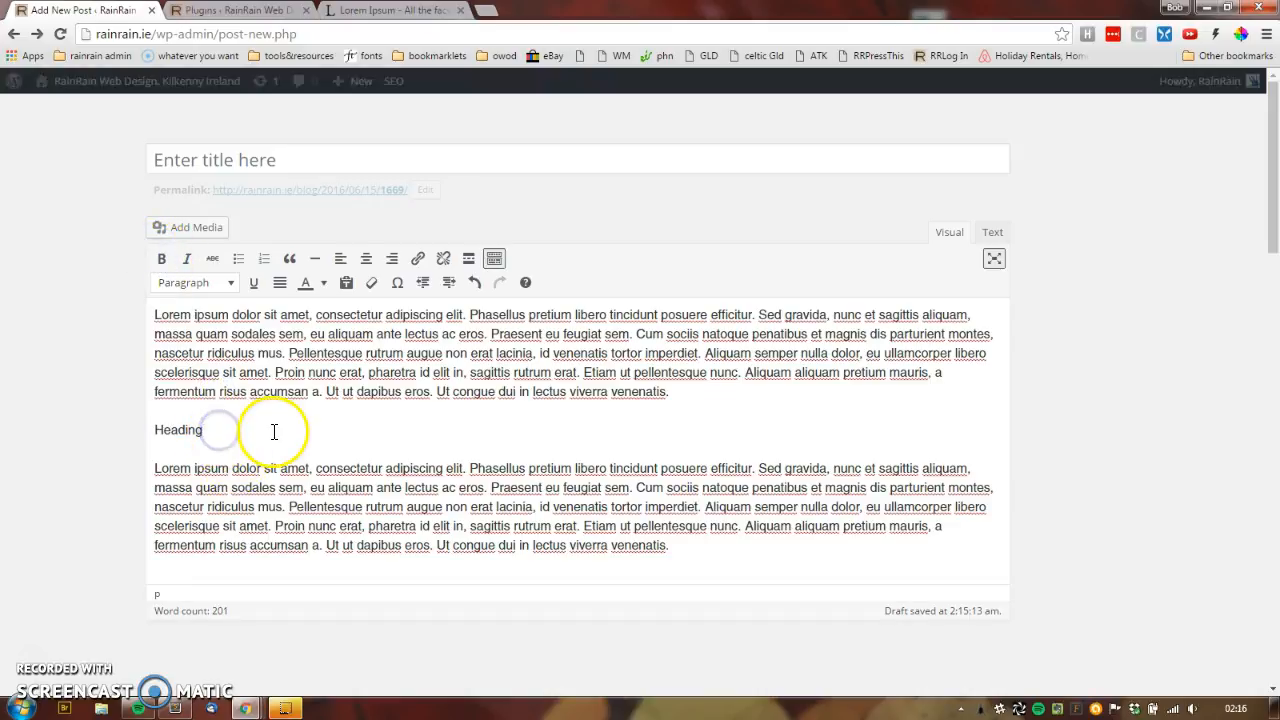
left_click(215, 433)
left_click_drag(215, 433, 57, 443)
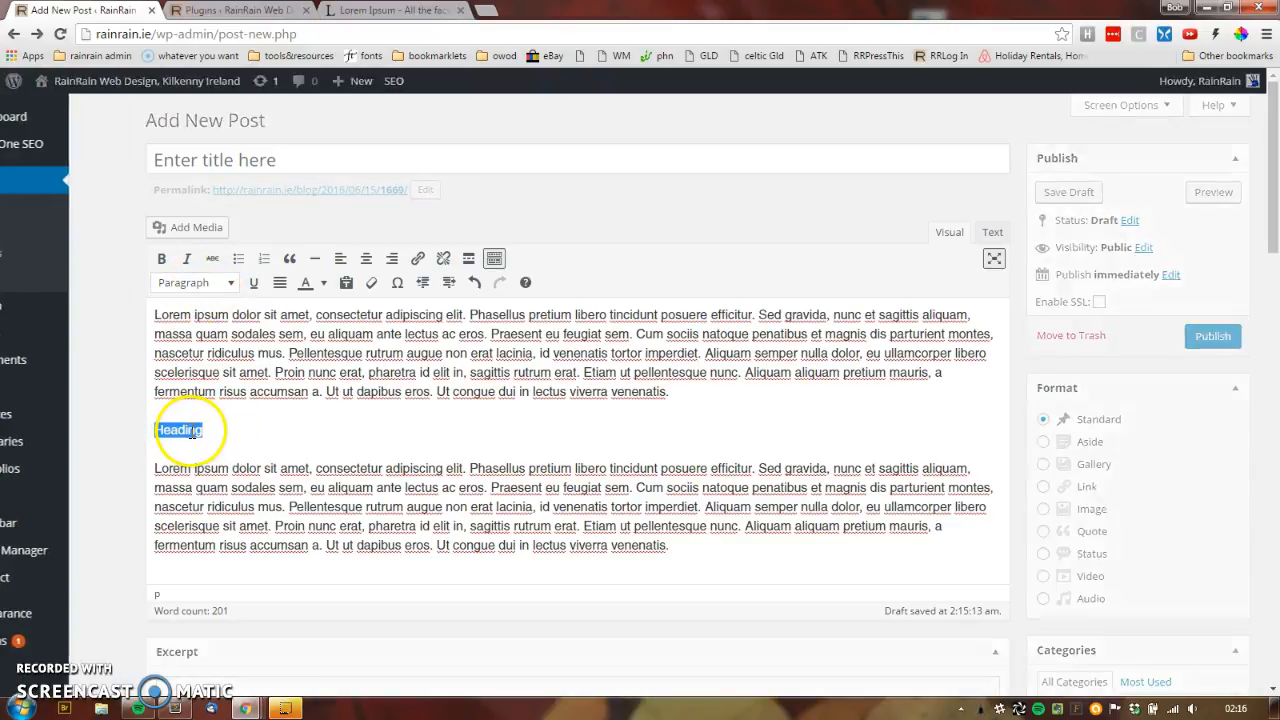
left_click(191, 432)
left_click_drag(217, 434, 143, 429)
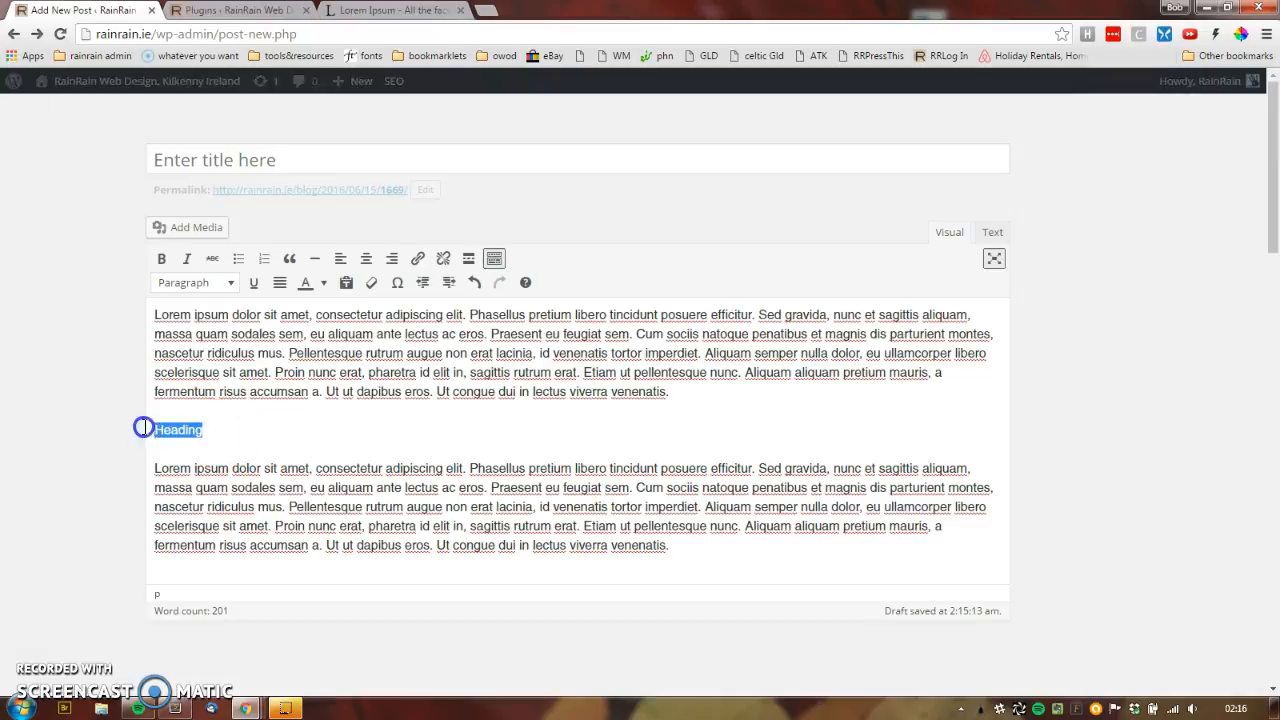
left_click(200, 285)
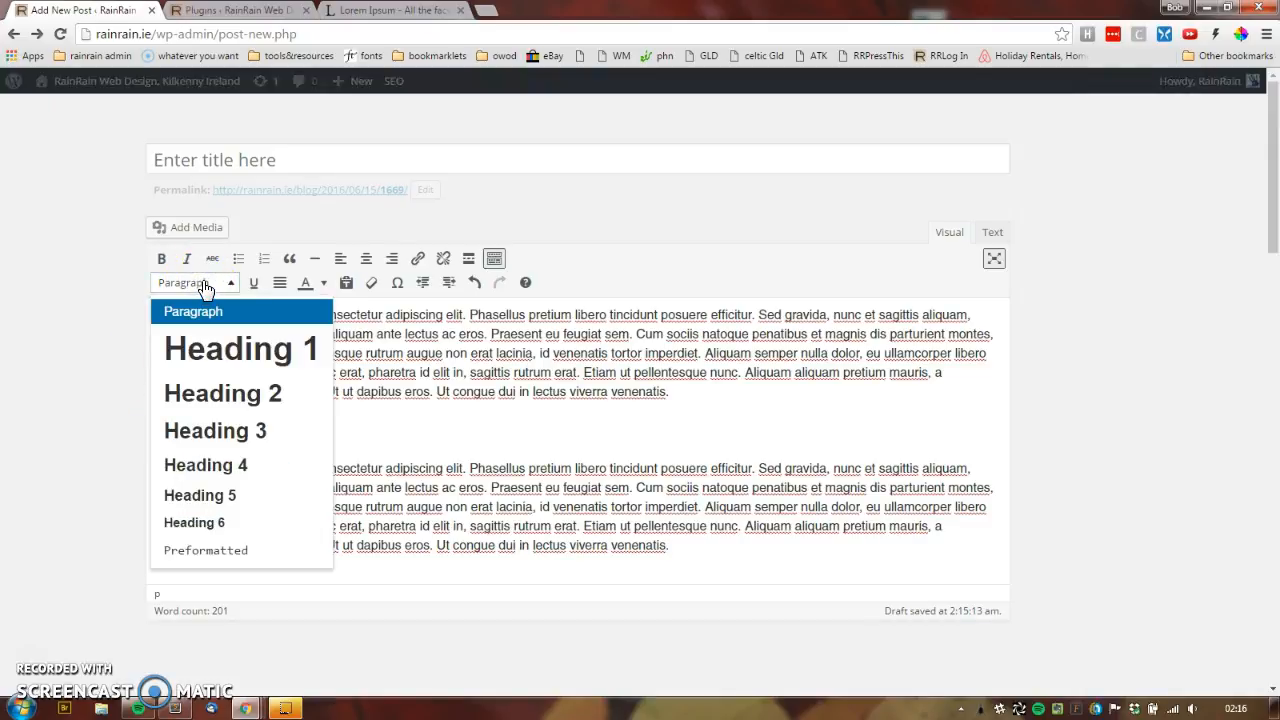
left_click(229, 356)
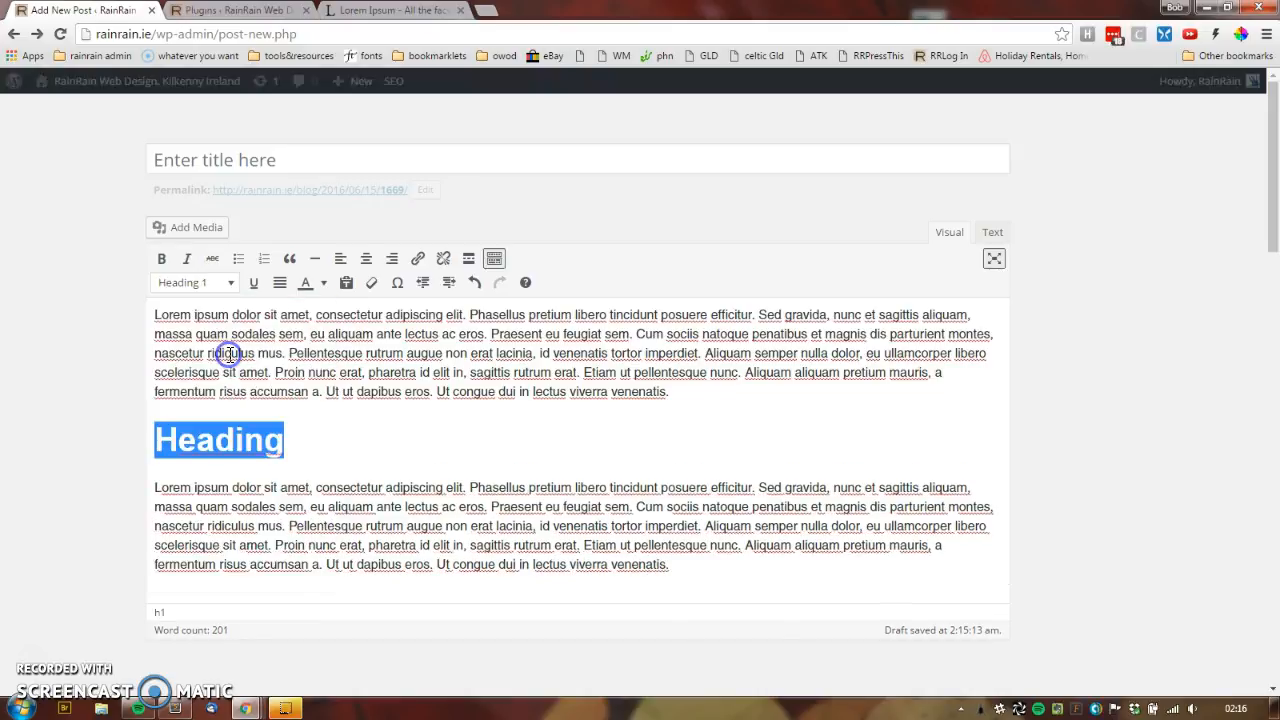
left_click(286, 466)
left_click(298, 438)
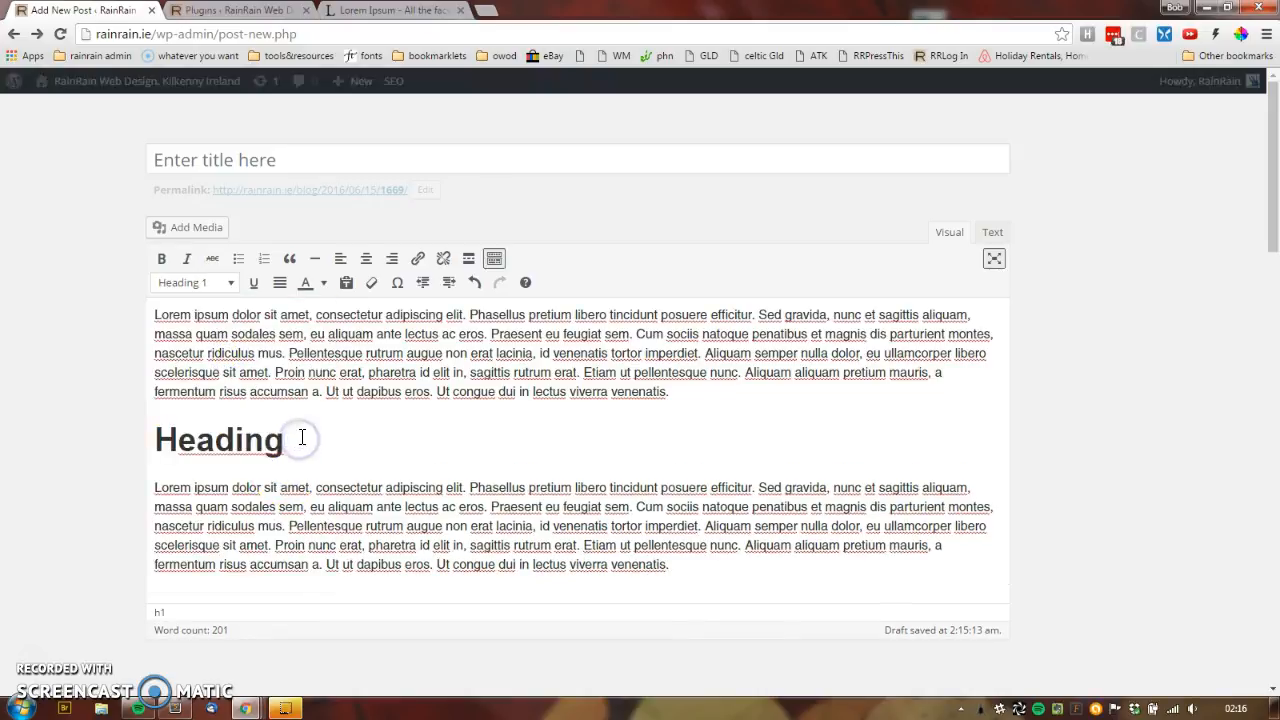
Step: Duplicate the paragraph below the heading and insert an empty line between the two copies
left_click_drag(670, 565, 10, 485)
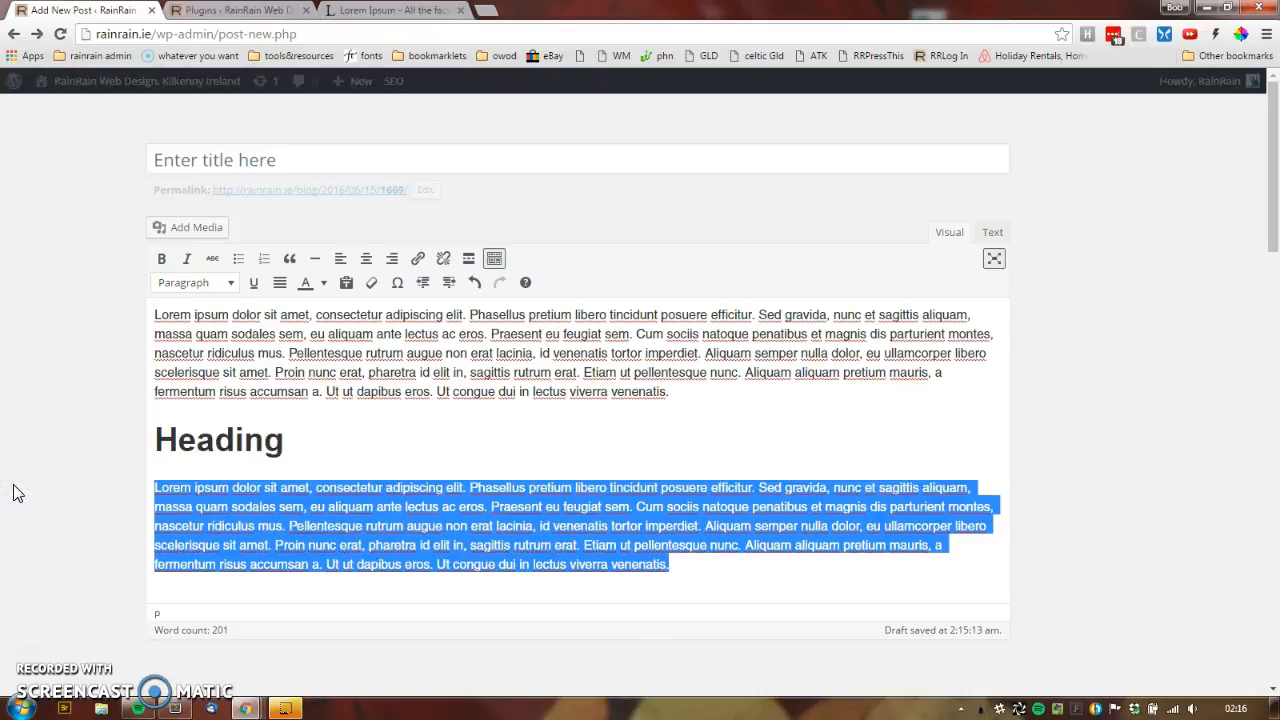
key("ctrl+x")
key("ctrl+v")
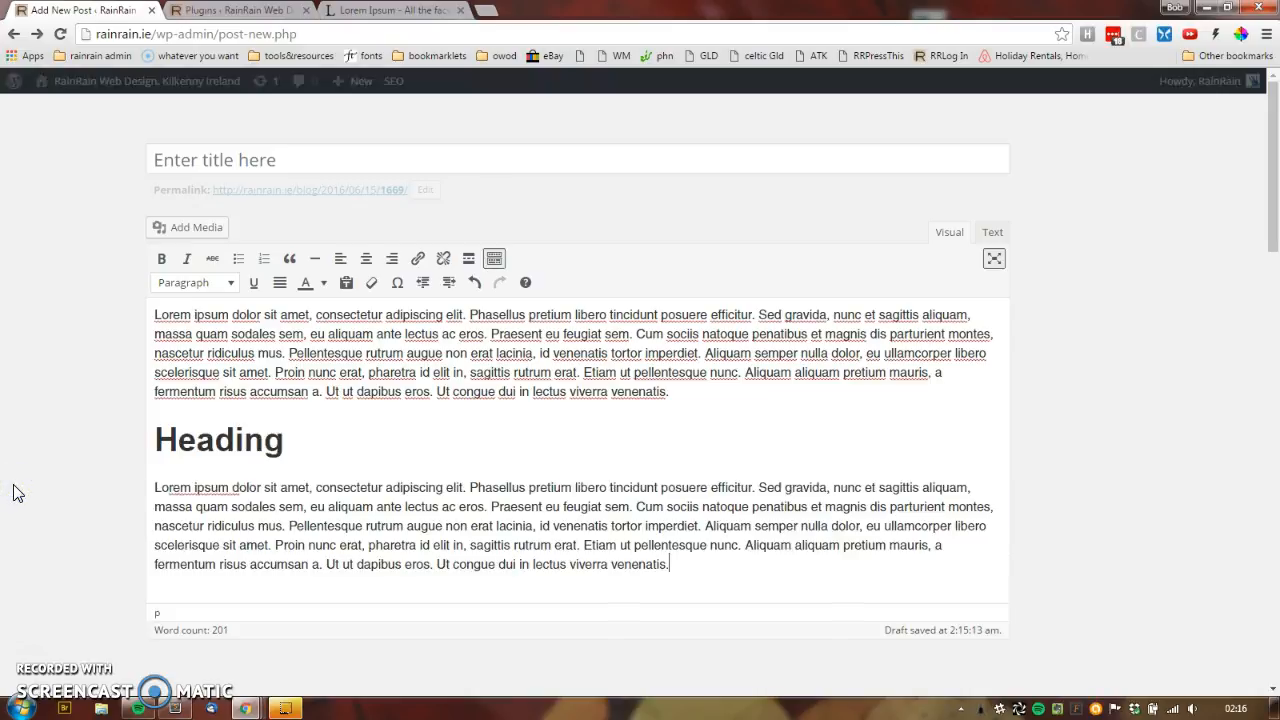
key("Return")
key("ctrl+v")
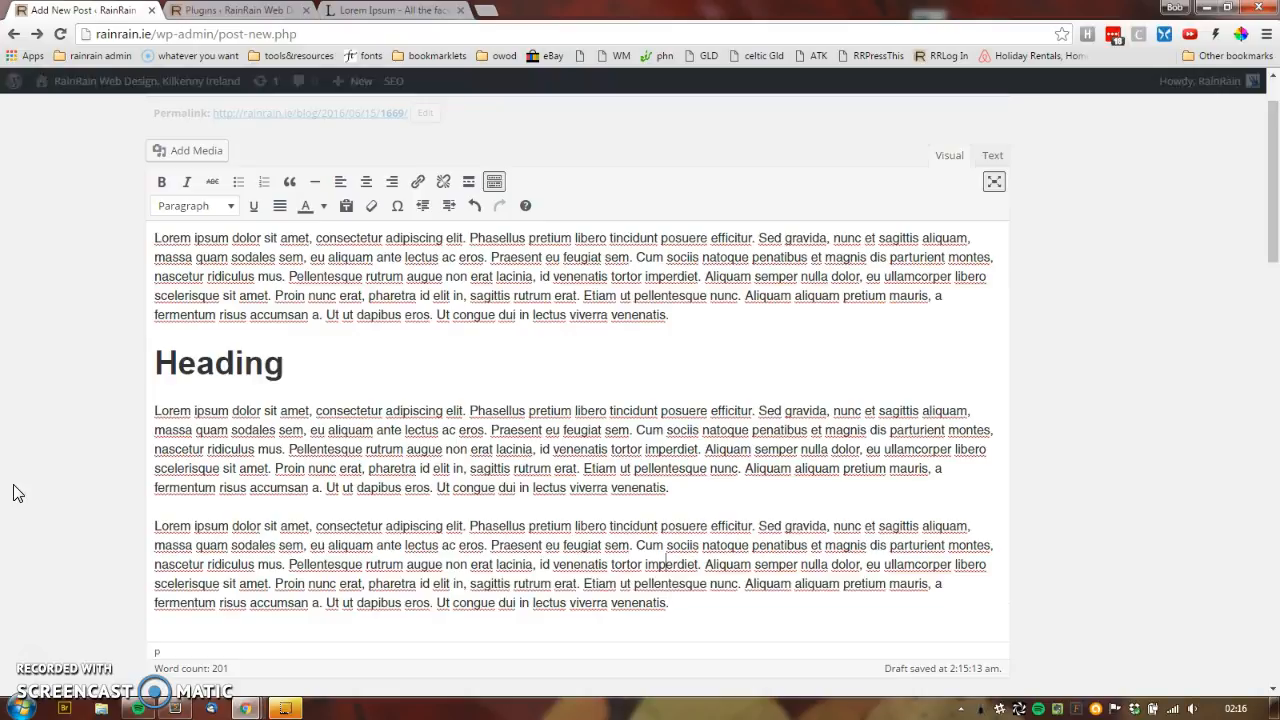
key("Return")
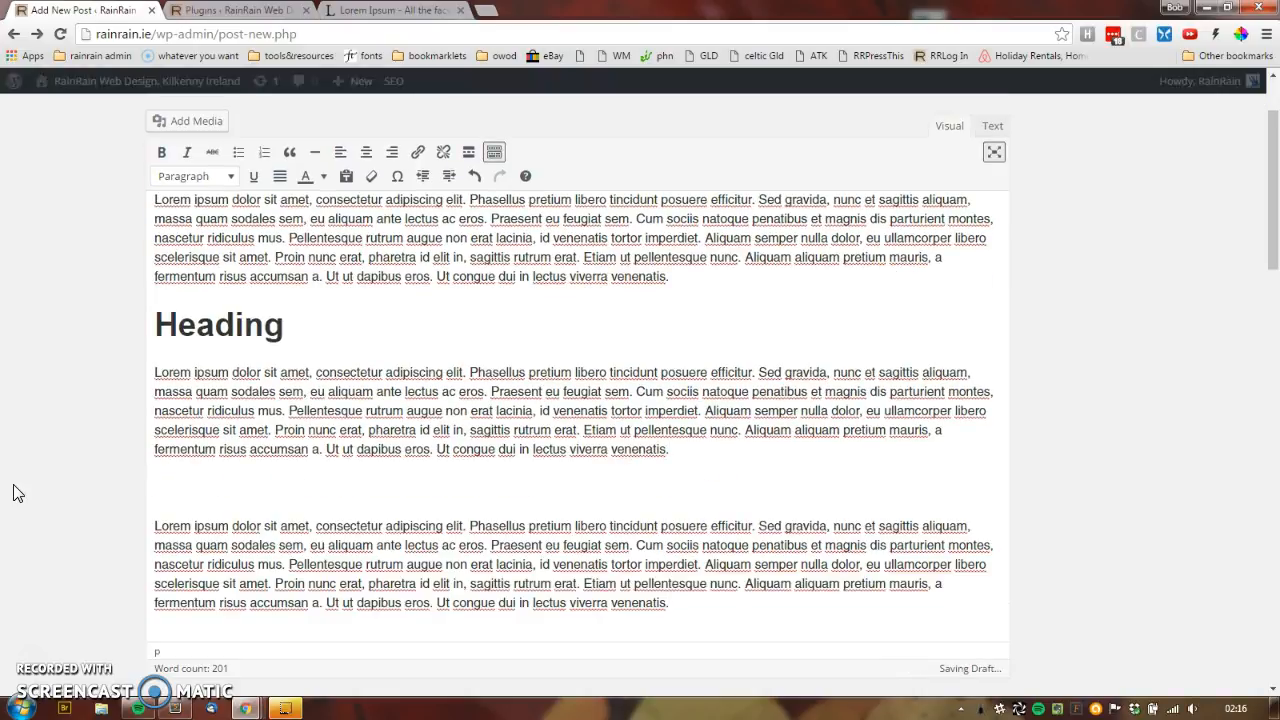
Step: Enter "Sub Heading" on the empty line between the last two paragraphs and apply the Heading 2 format to it
left_click(161, 507)
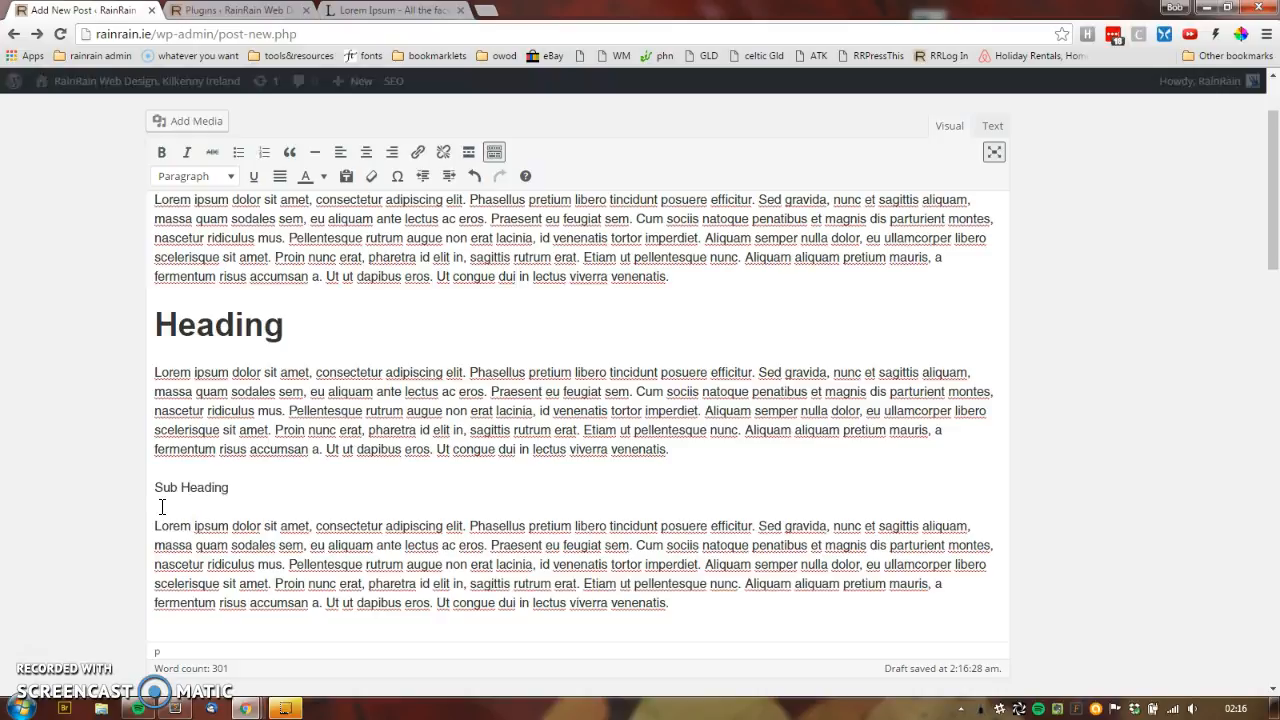
left_click(231, 176)
left_click(228, 288)
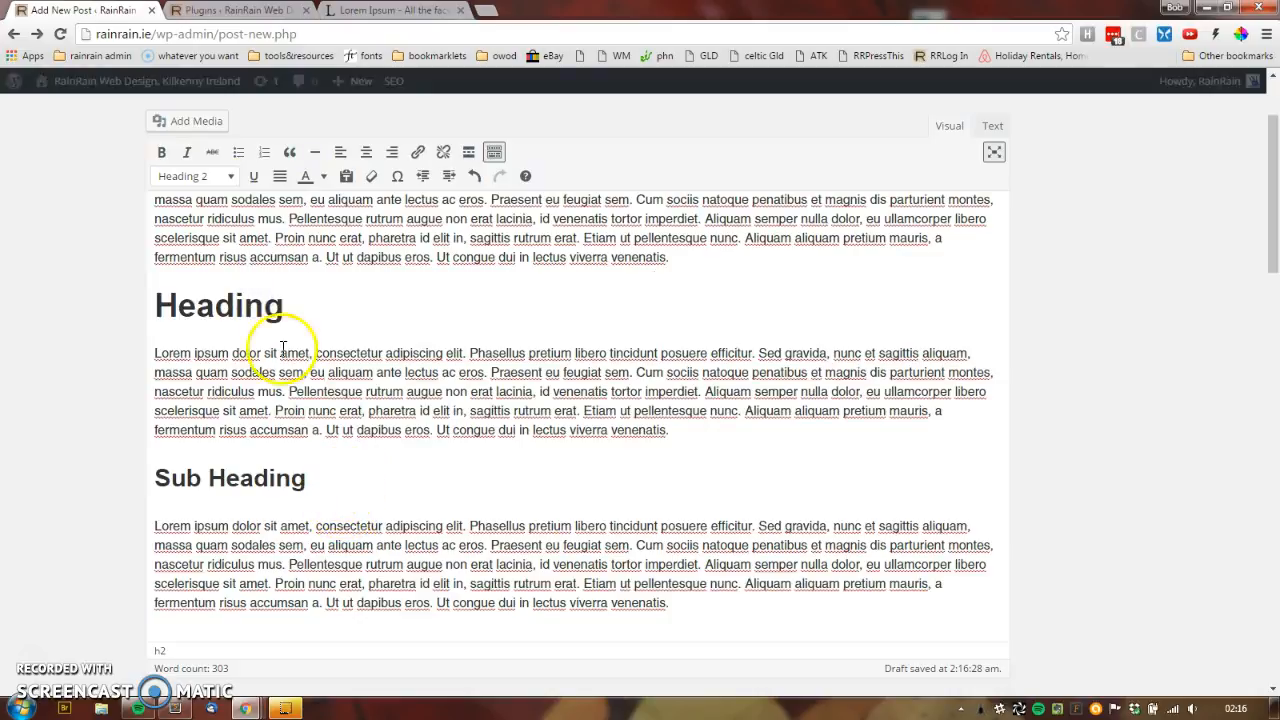
left_click(231, 176)
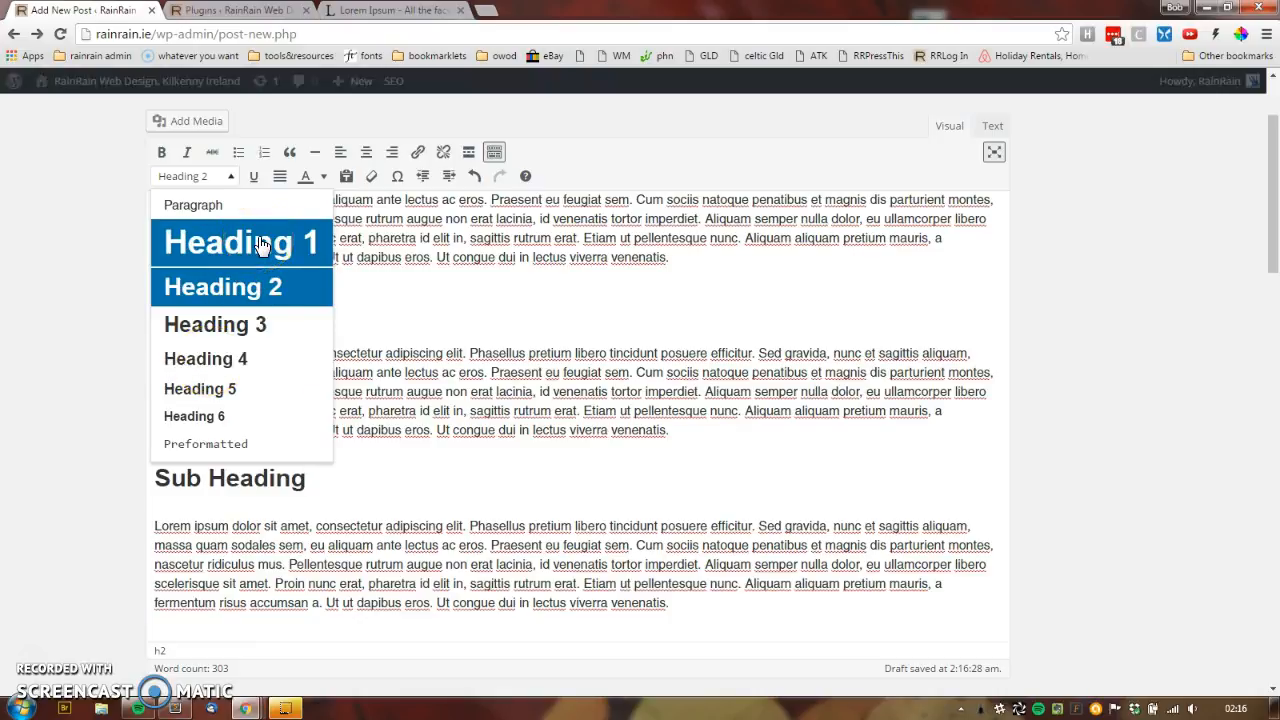
left_click(366, 388)
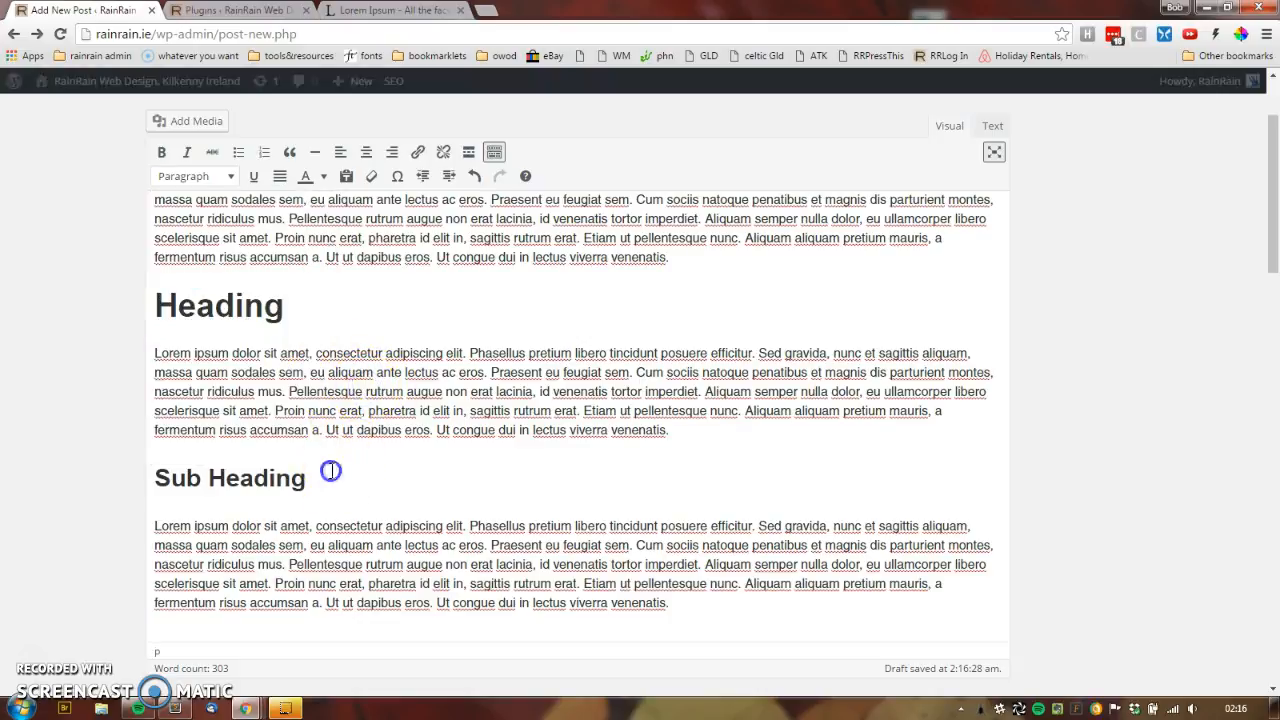
left_click_drag(329, 468, 157, 478)
left_click_drag(290, 306, 120, 306)
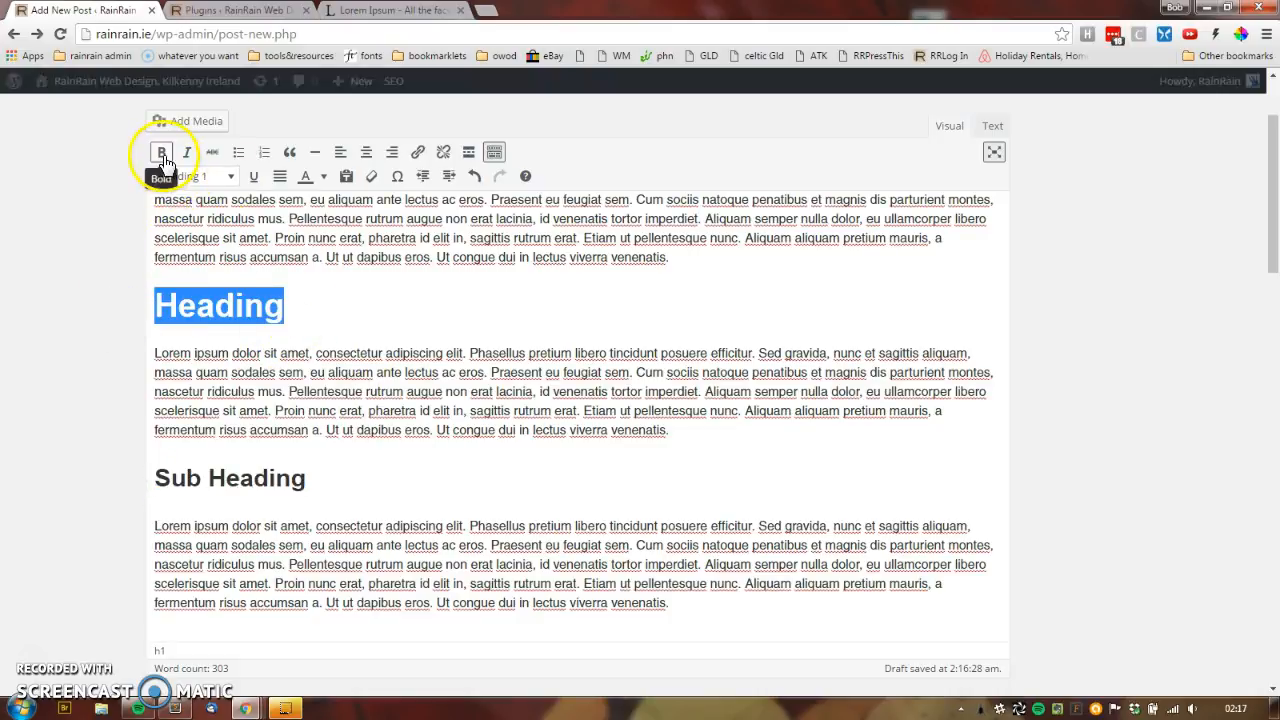
left_click(369, 327)
Step: Append the text "( This is by the way )" to the end of the "Heading" line
left_click(290, 306)
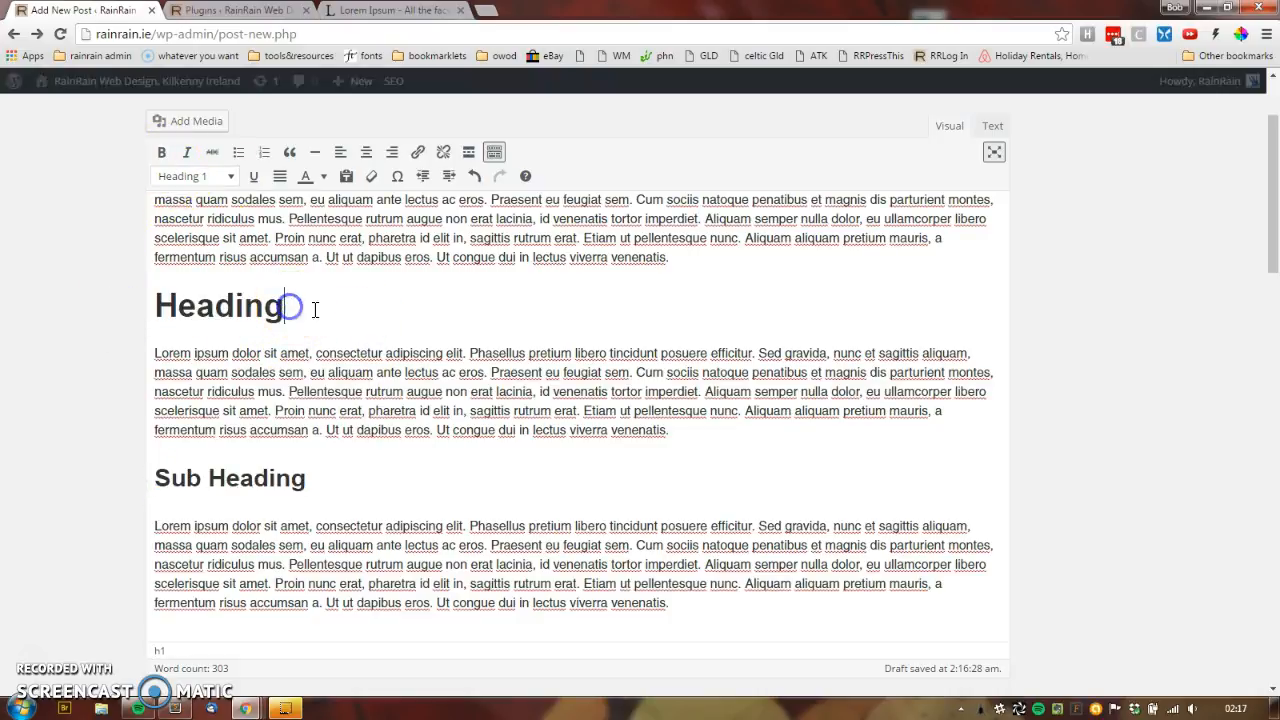
left_click(324, 306)
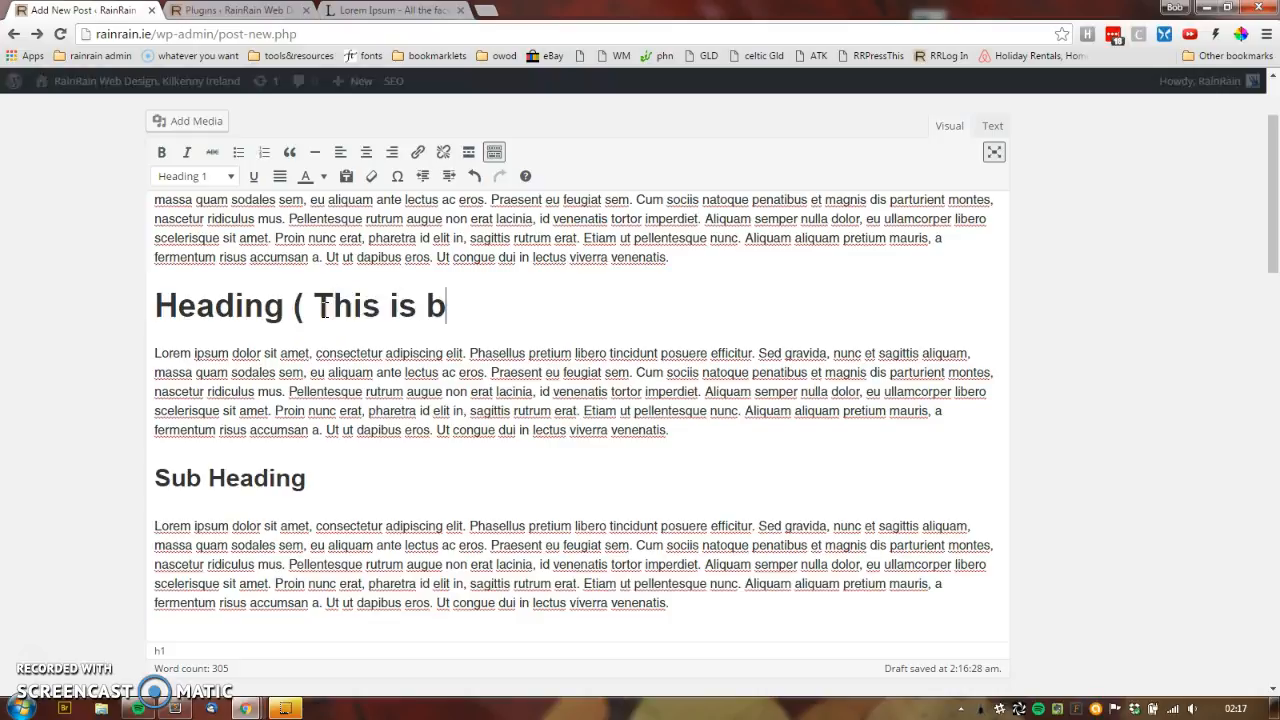
type("the way")
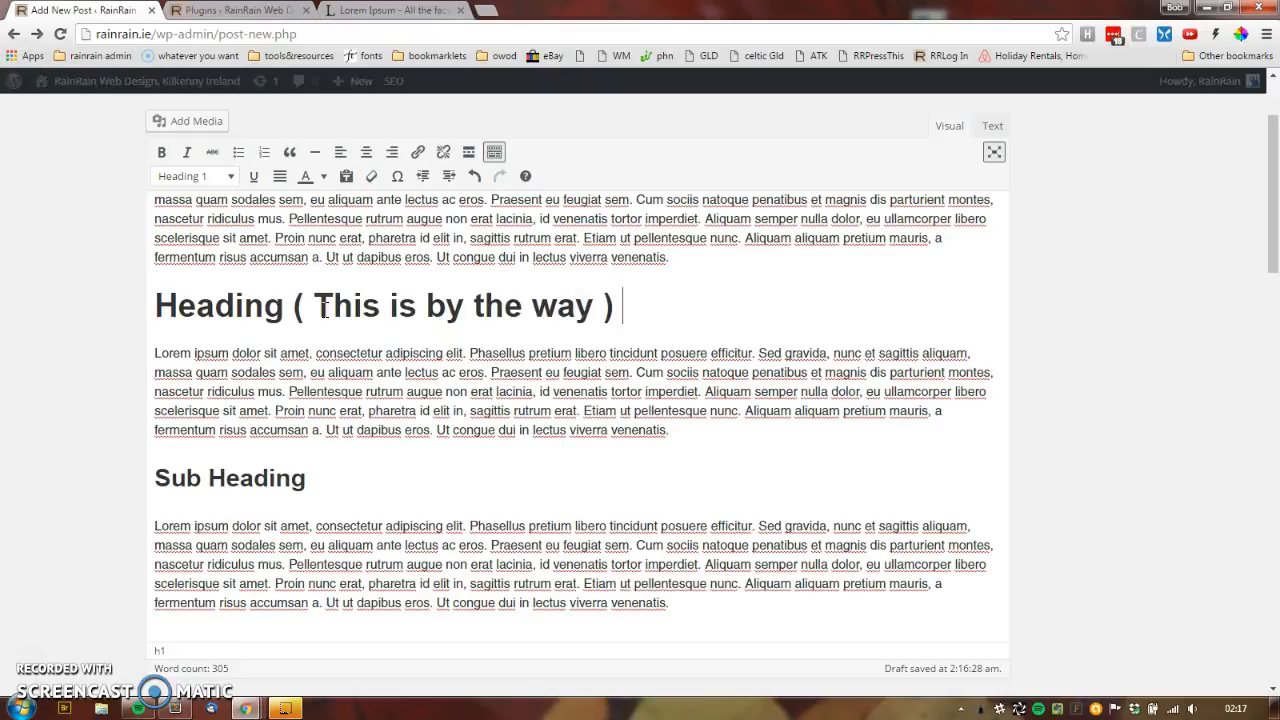
Step: Try to apply the Paragraph format to only "( This is by the way )" in the heading line, and undo the change
key("ctrl+shift+Left")
key("ctrl+shift+Left")
key("ctrl+shift+Left")
key("ctrl+shift+Left")
key("ctrl+shift+Left")
key("ctrl+shift+Left")
key("ctrl+shift+Left")
key("ctrl+shift+Left")
key("ctrl+shift+Right")
key("ctrl+shift+Right")
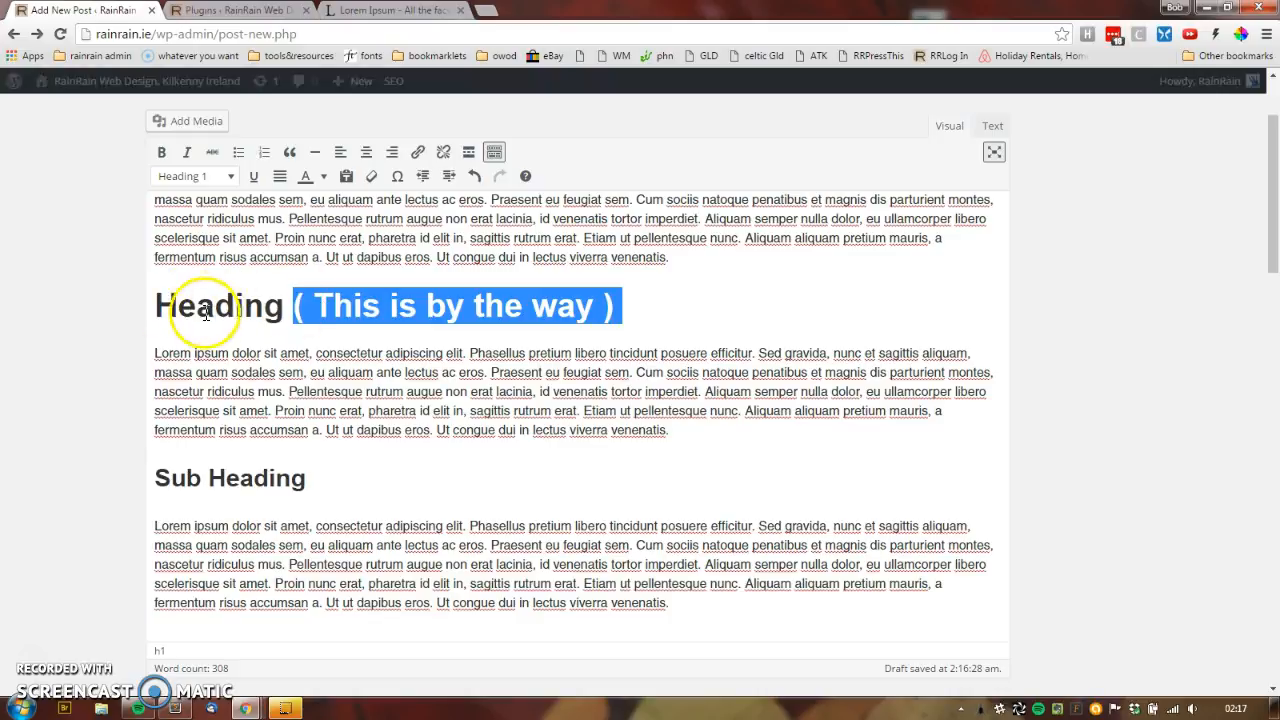
left_click(227, 177)
left_click(205, 206)
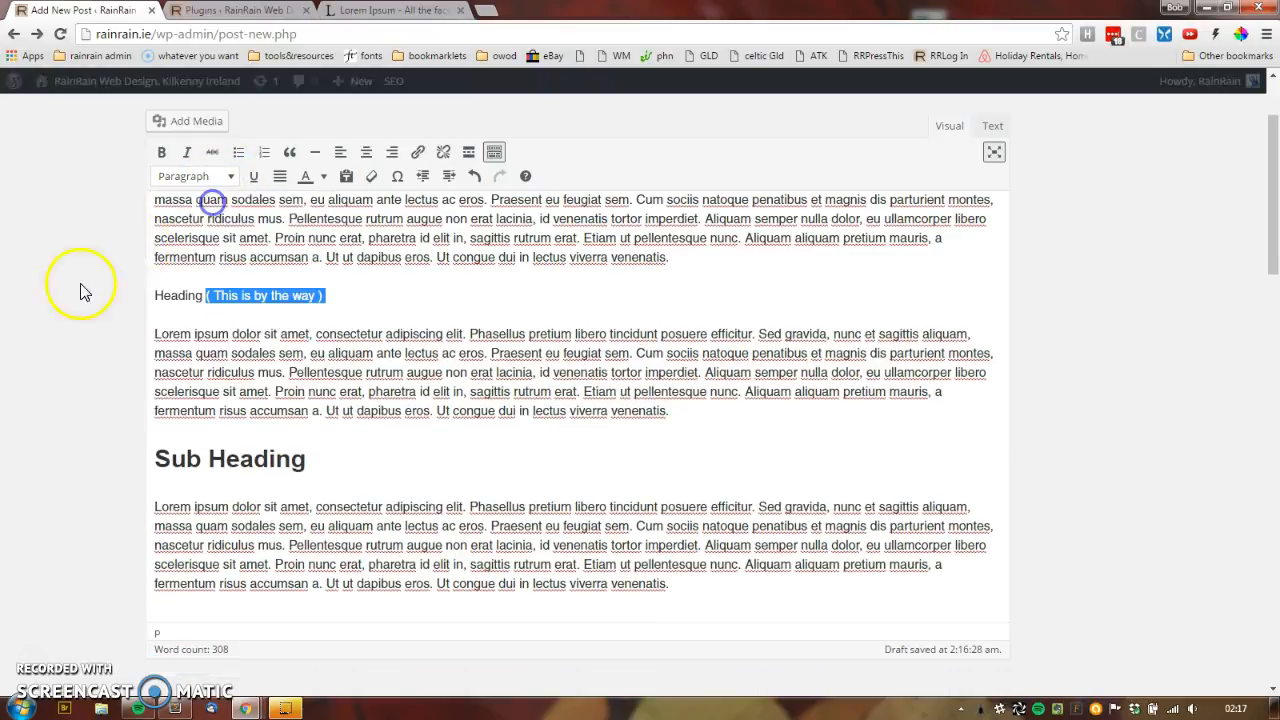
left_click(475, 176)
left_click(421, 355)
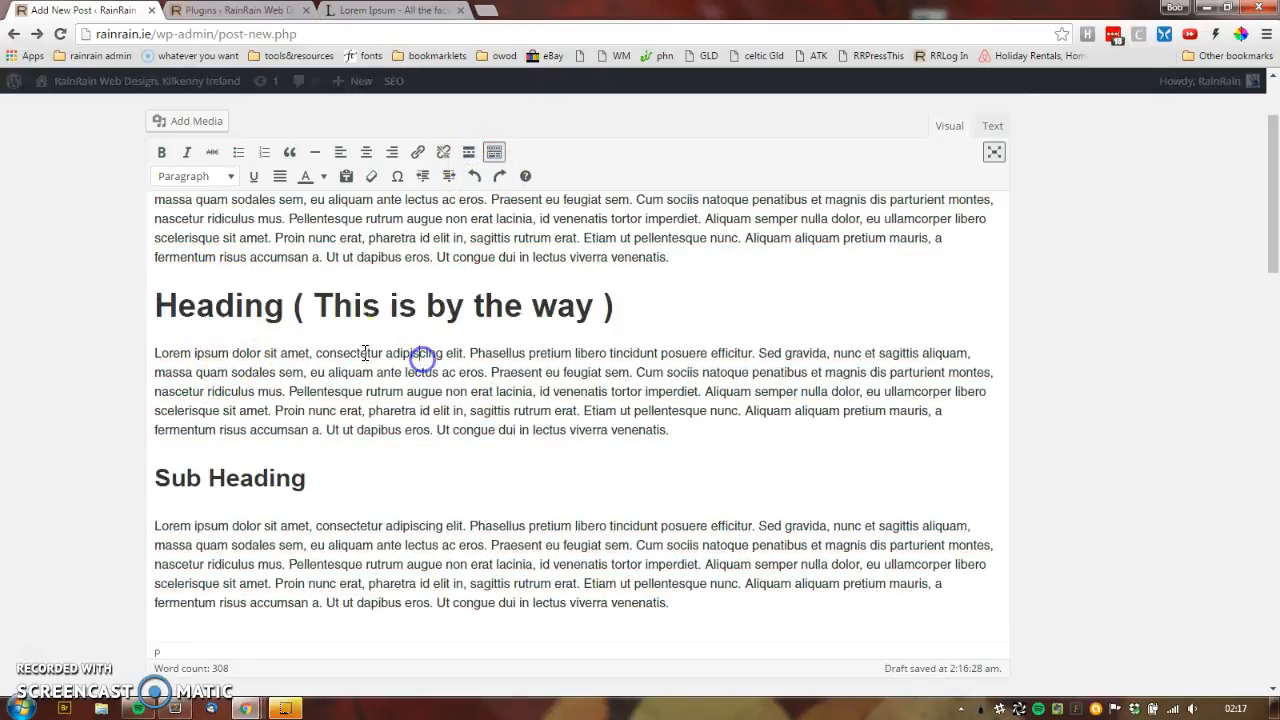
Step: Delete "( This is by the way )" and the space before it from the heading line
left_click_drag(297, 305, 264, 325)
left_click(293, 306)
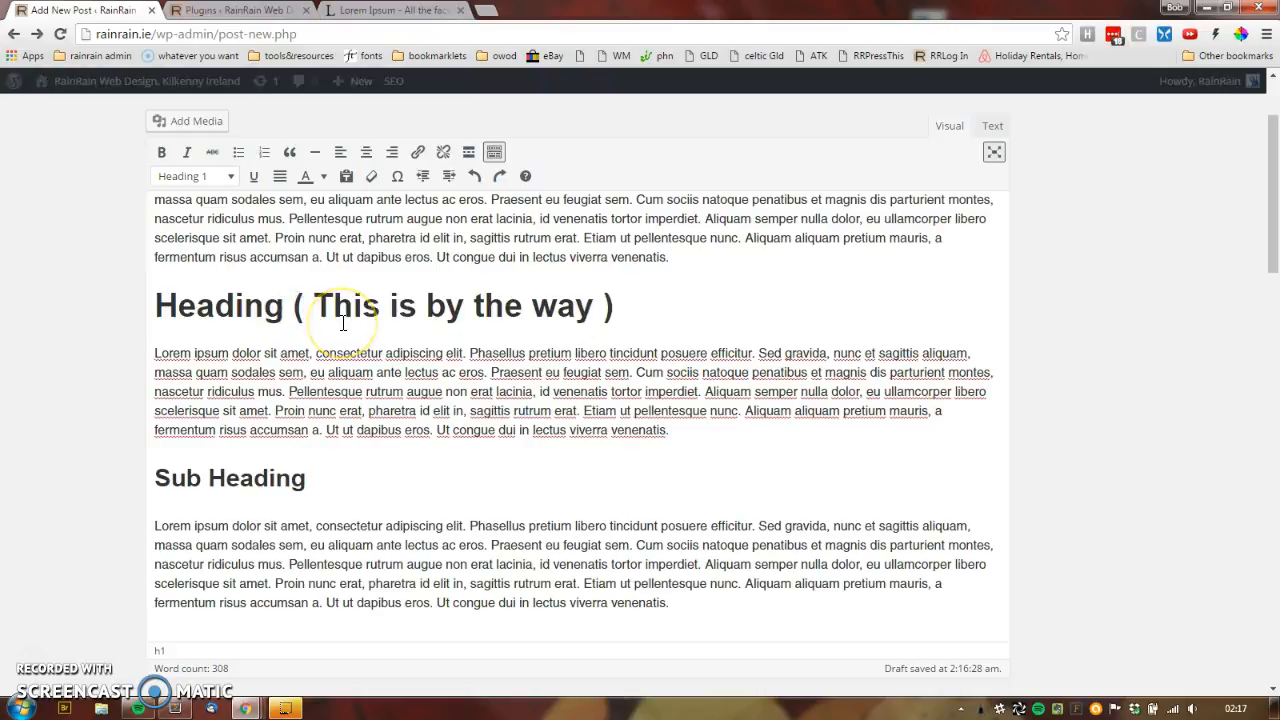
key("BackSpace")
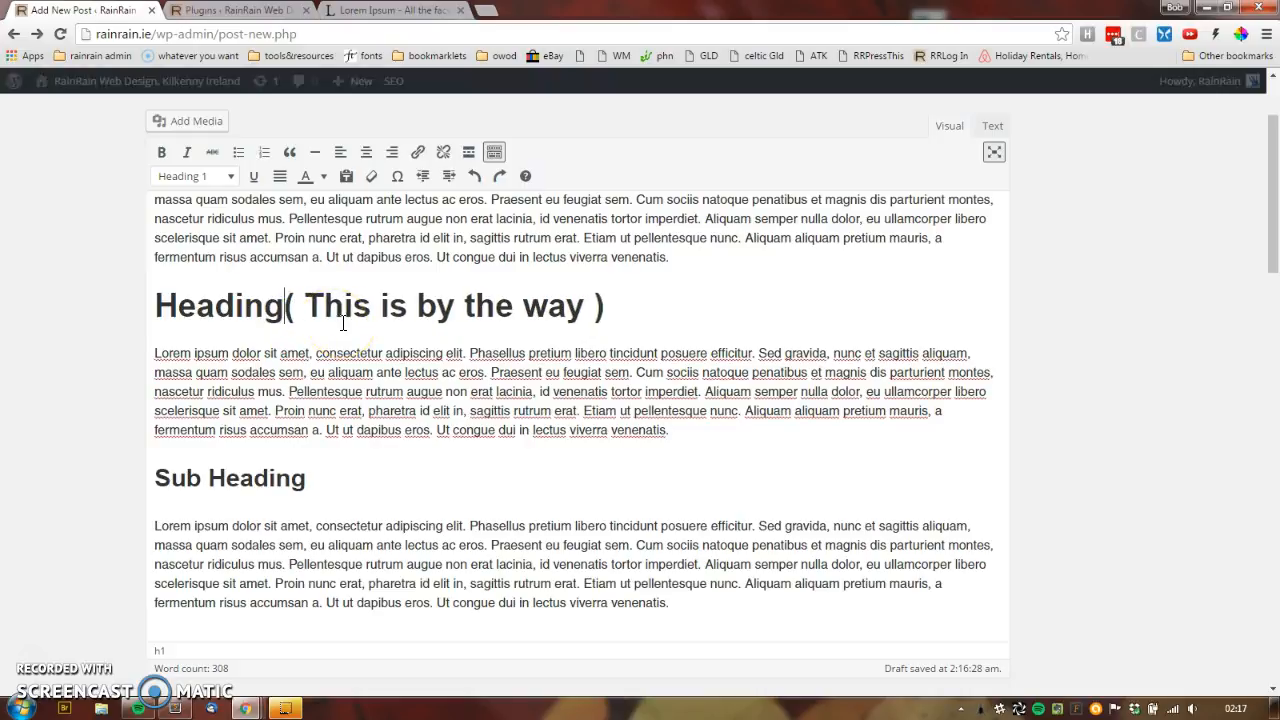
key("shift+End")
key("Delete")
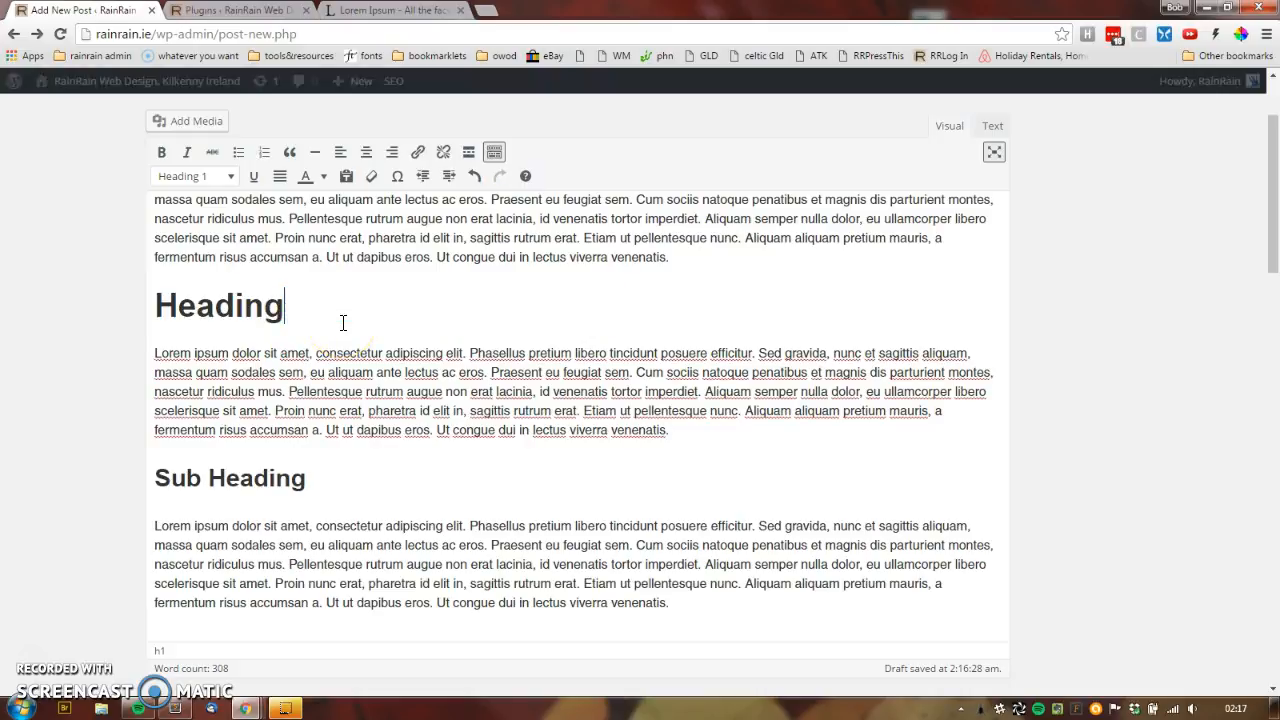
left_click_drag(157, 306, 288, 301)
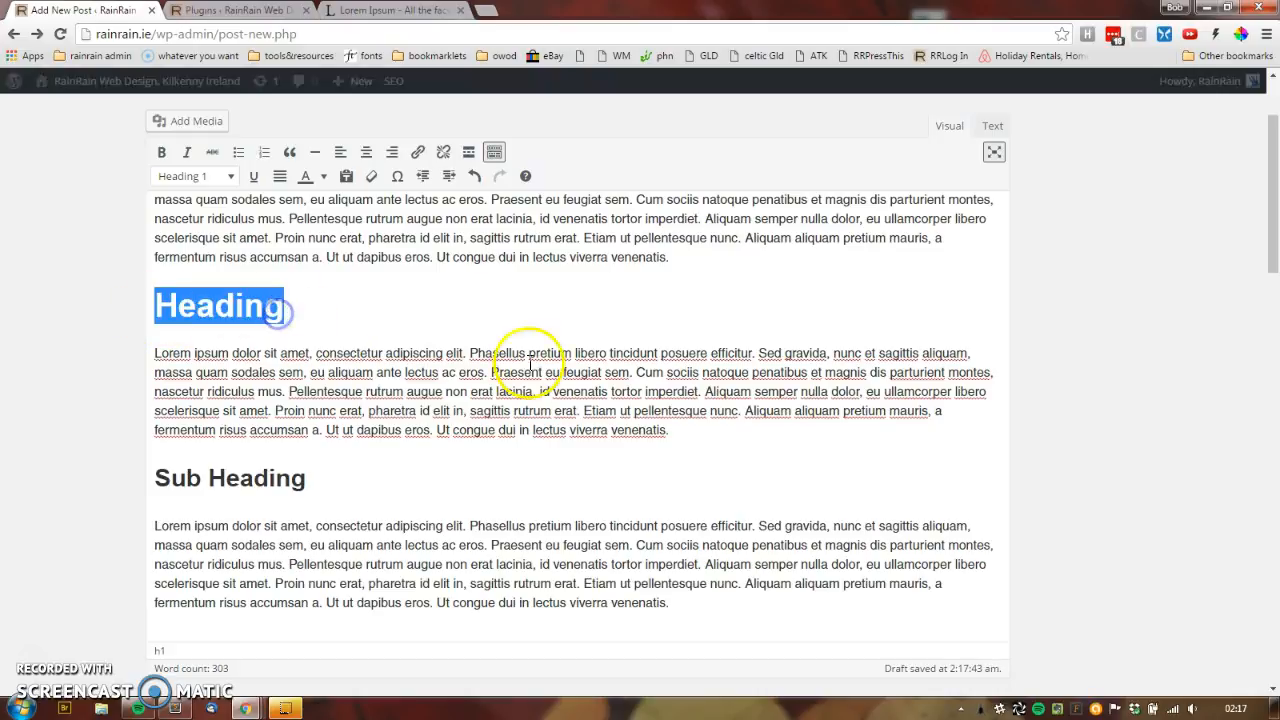
left_click(945, 309)
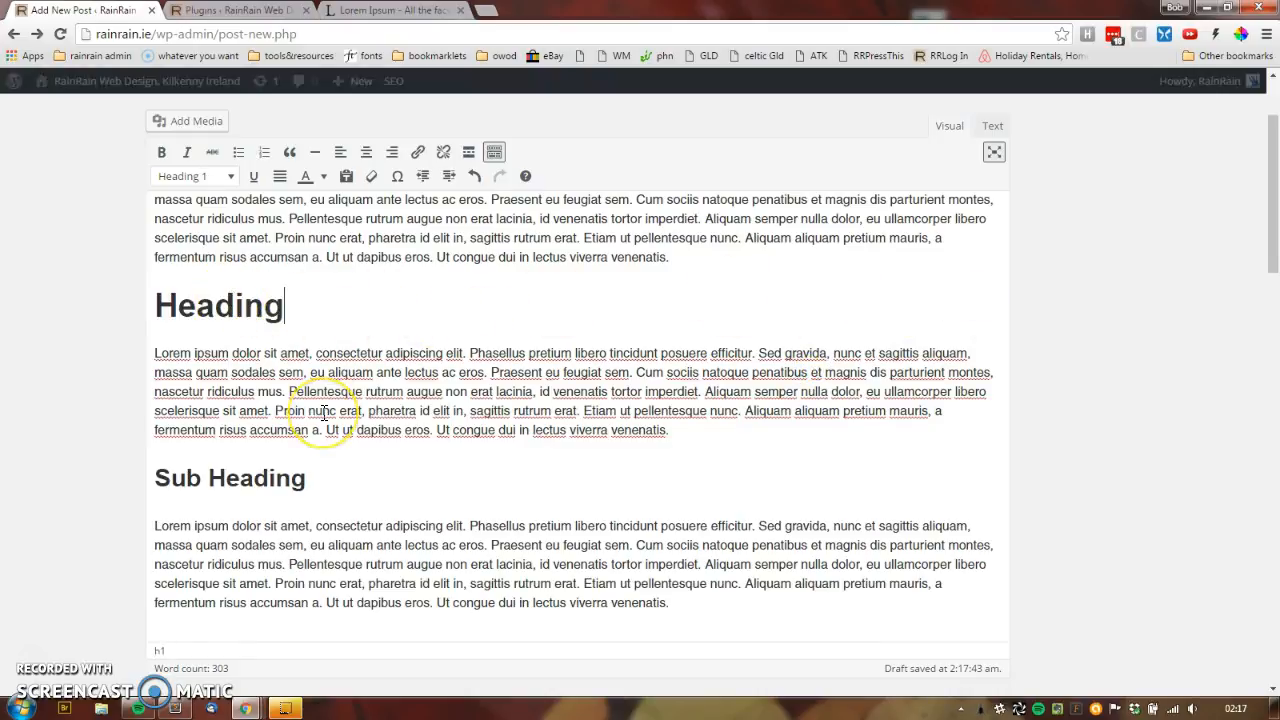
scroll(323, 413, "up", 2)
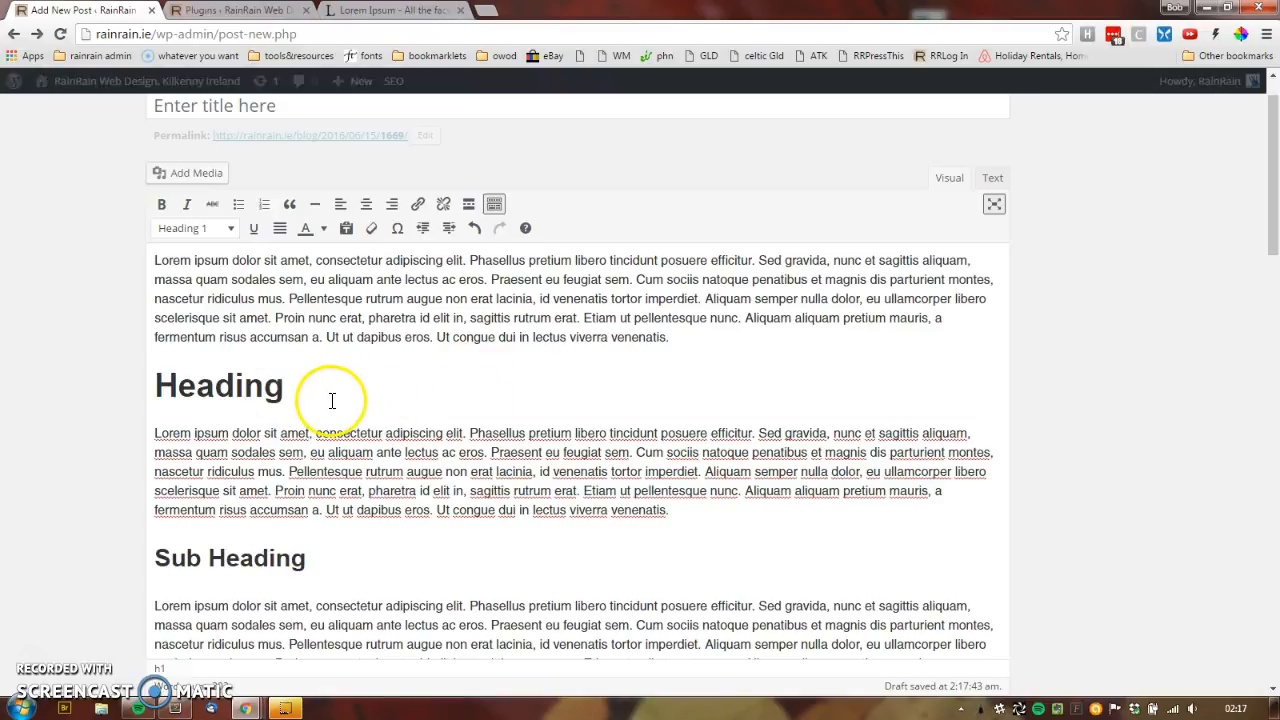
left_click(295, 403)
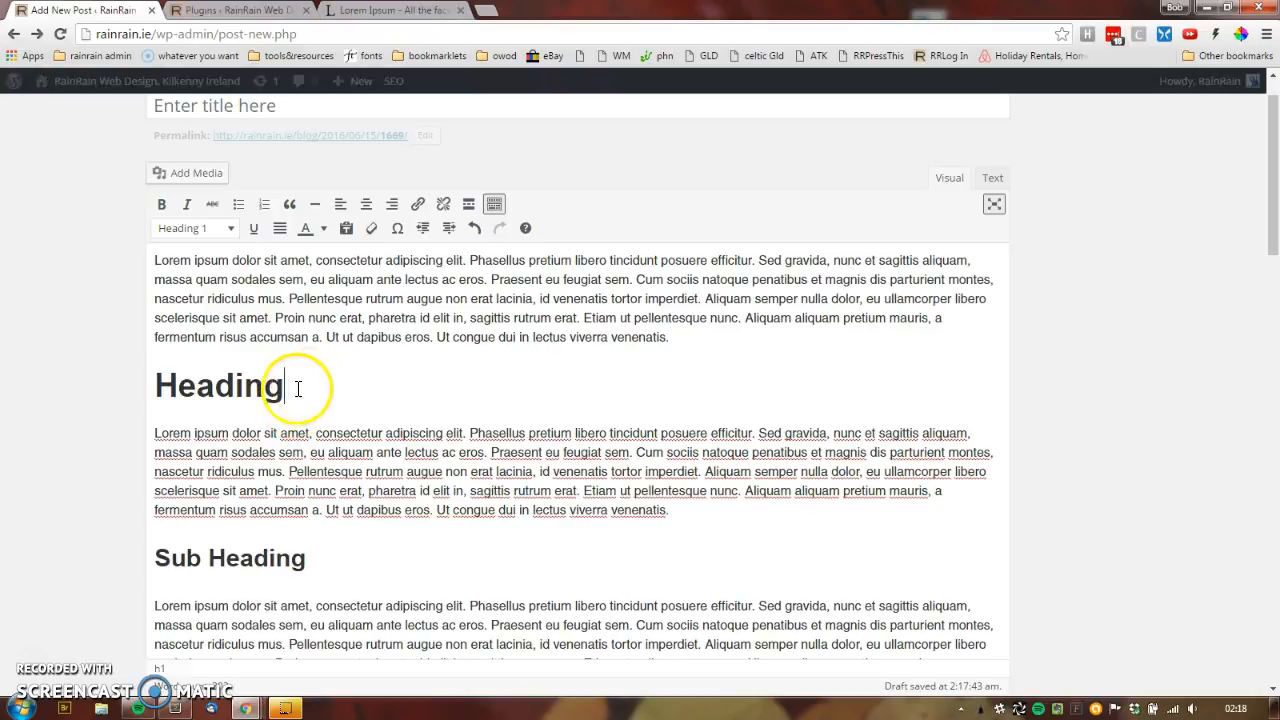
left_click_drag(298, 392, 21, 379)
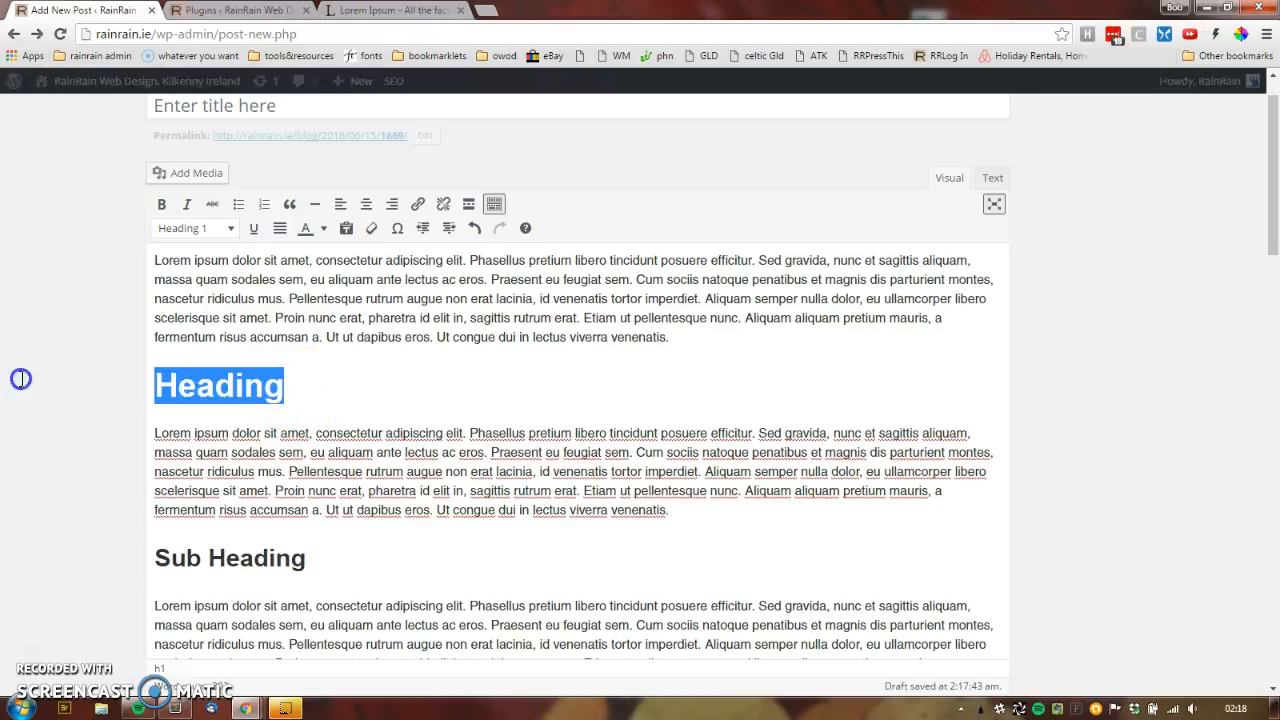
left_click(209, 450)
left_click_drag(157, 387, 281, 381)
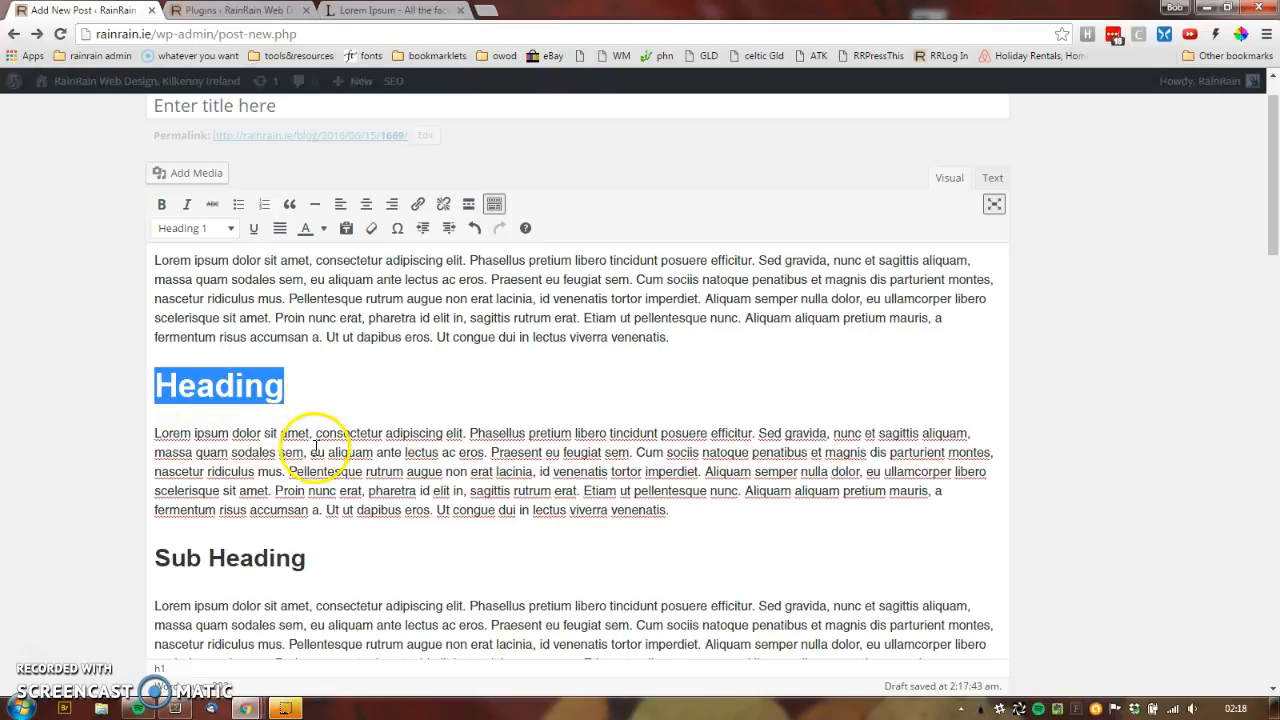
left_click(246, 471)
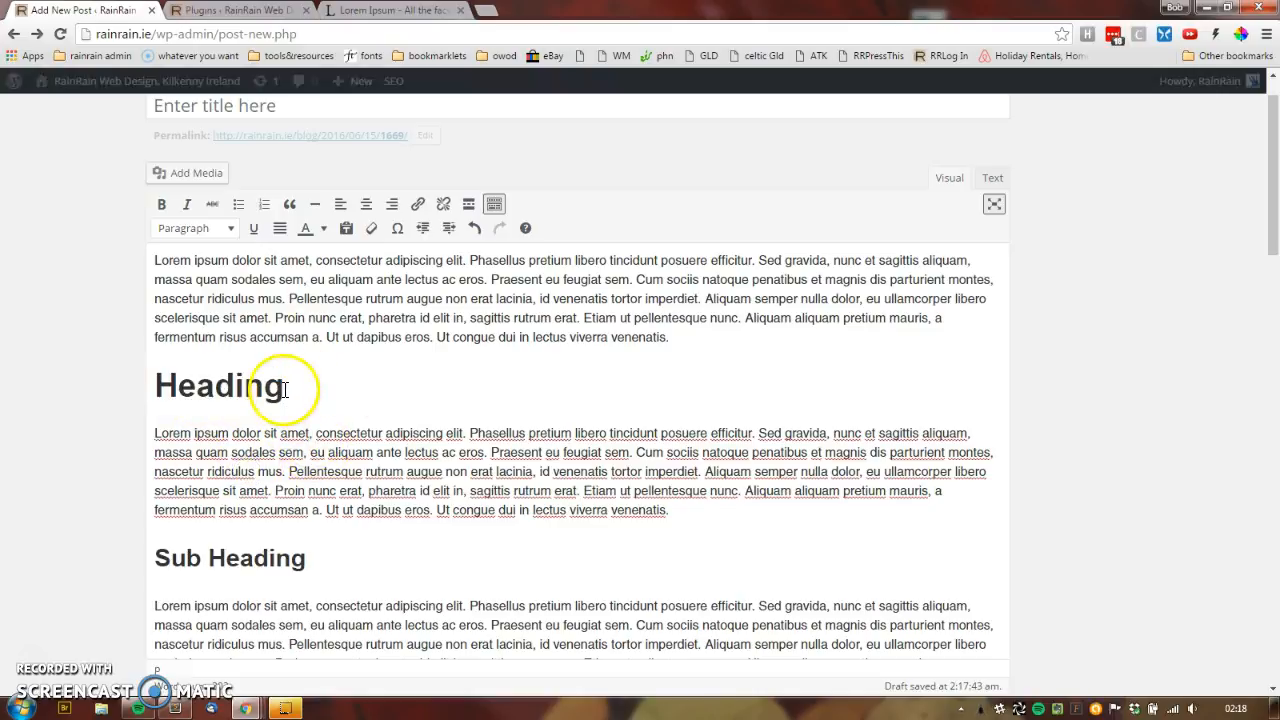
left_click_drag(285, 390, 163, 390)
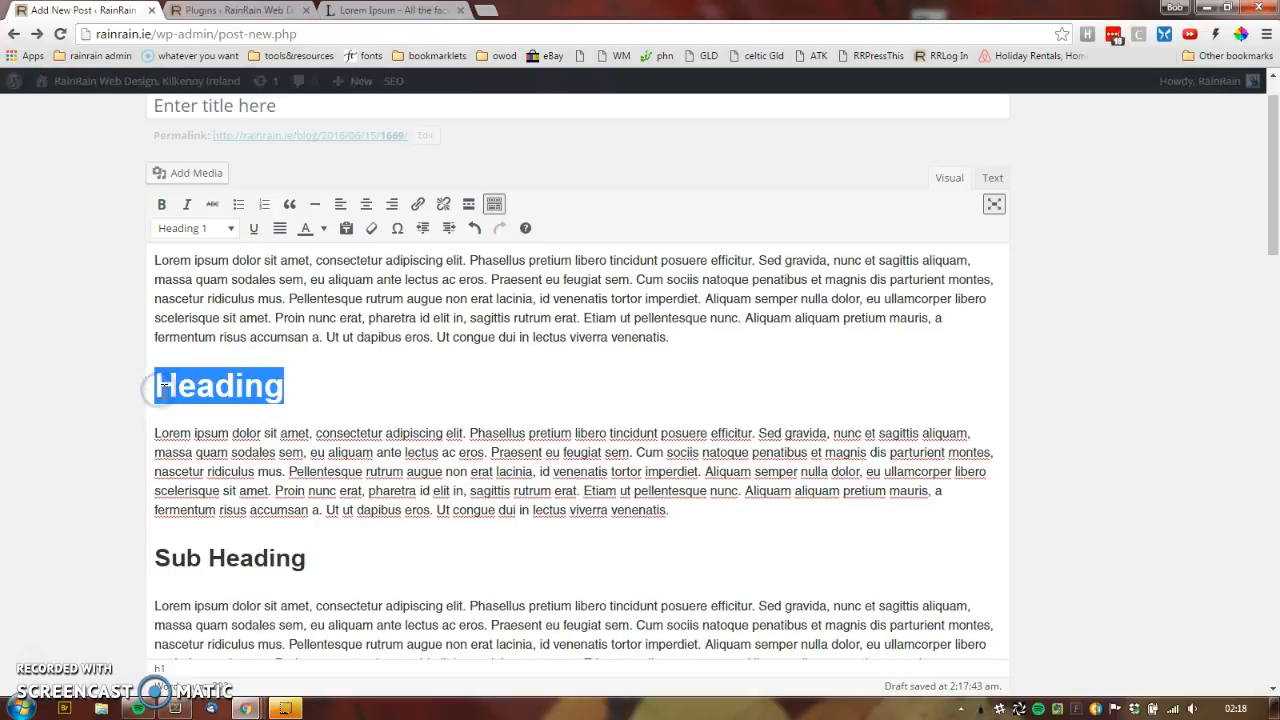
left_click(177, 390)
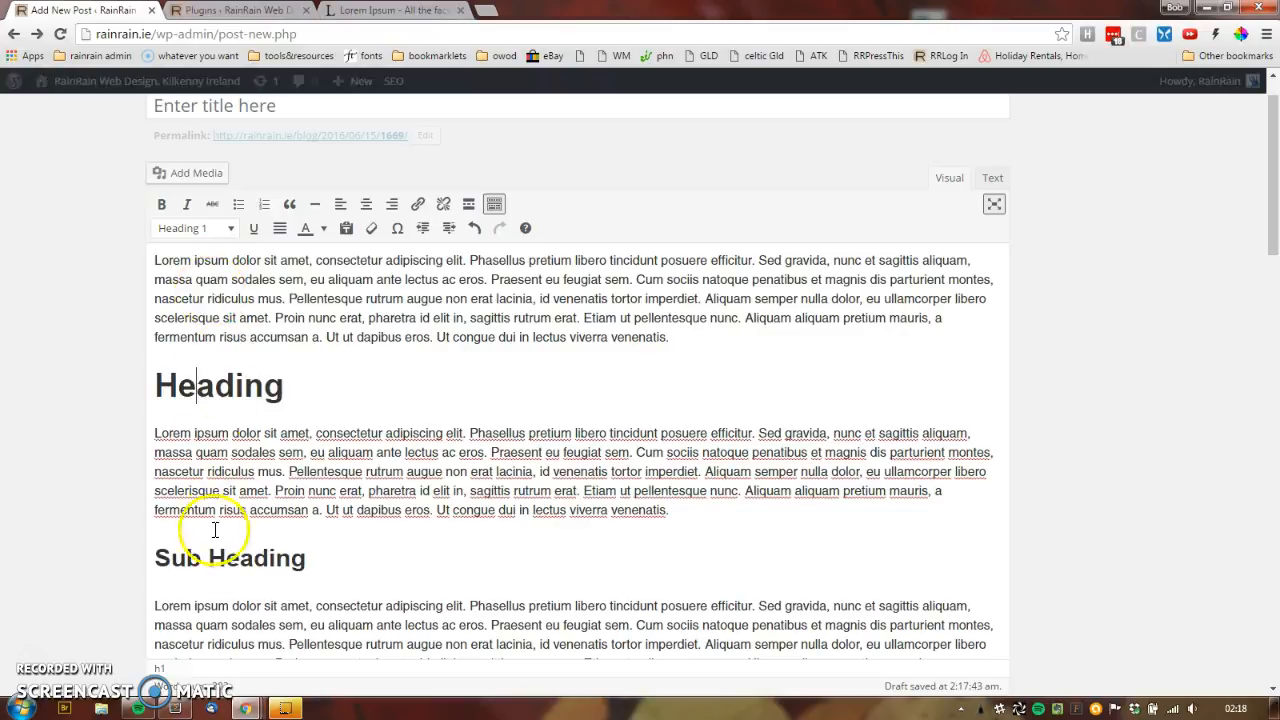
scroll(277, 500, "down", 3)
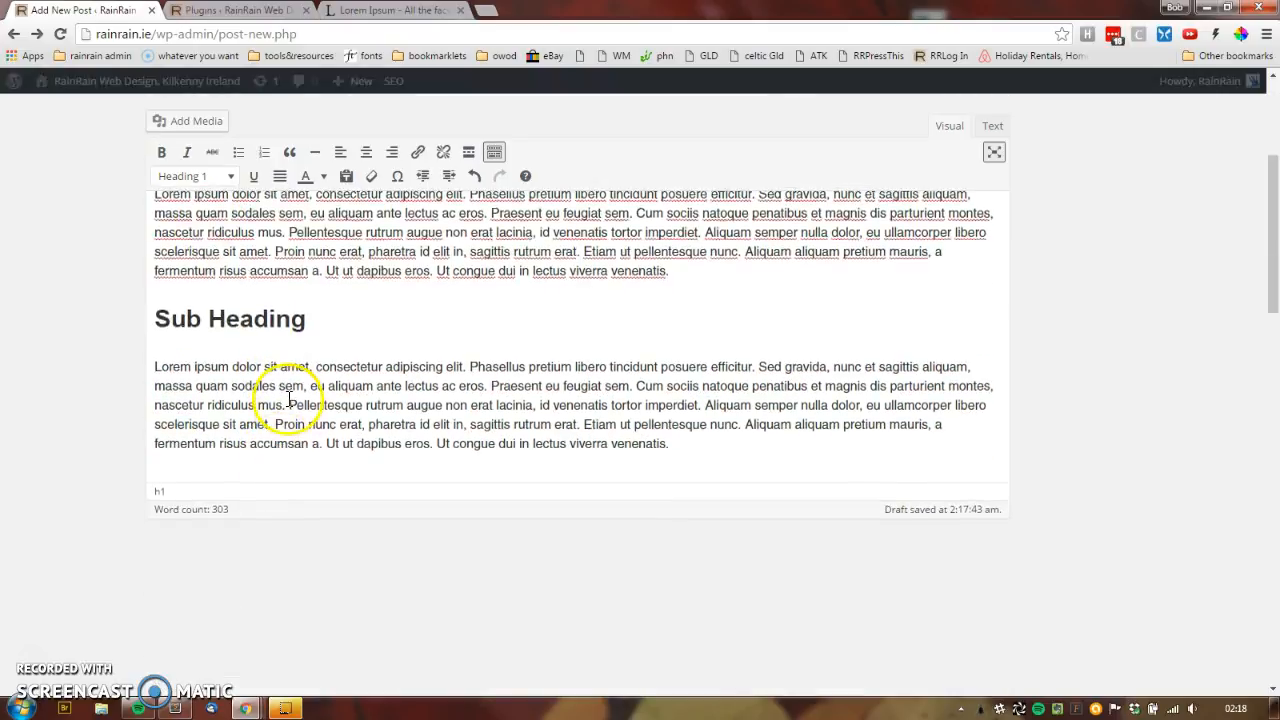
scroll(400, 415, "up", 2)
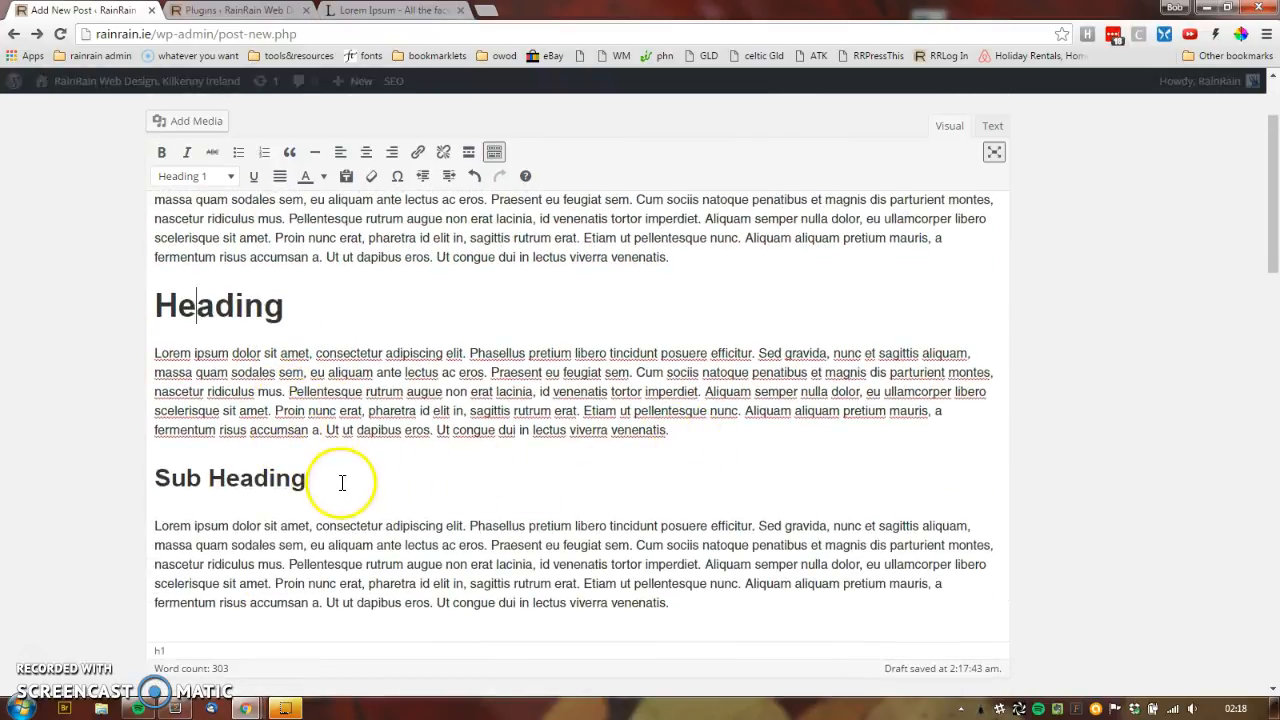
left_click_drag(340, 479, 191, 468)
Step: Delete everything below the first paragraph, including the heading, the sub heading and their paragraphs
scroll(400, 480, "down", 3)
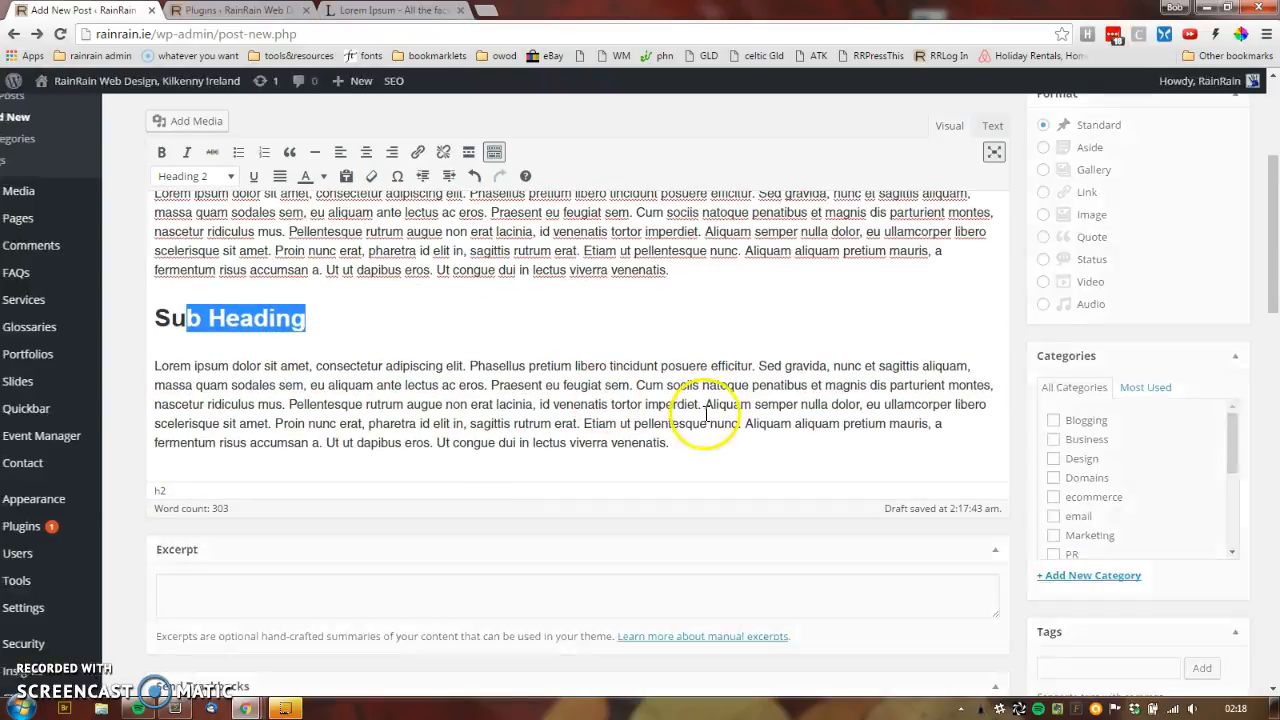
left_click_drag(693, 446, 83, 431)
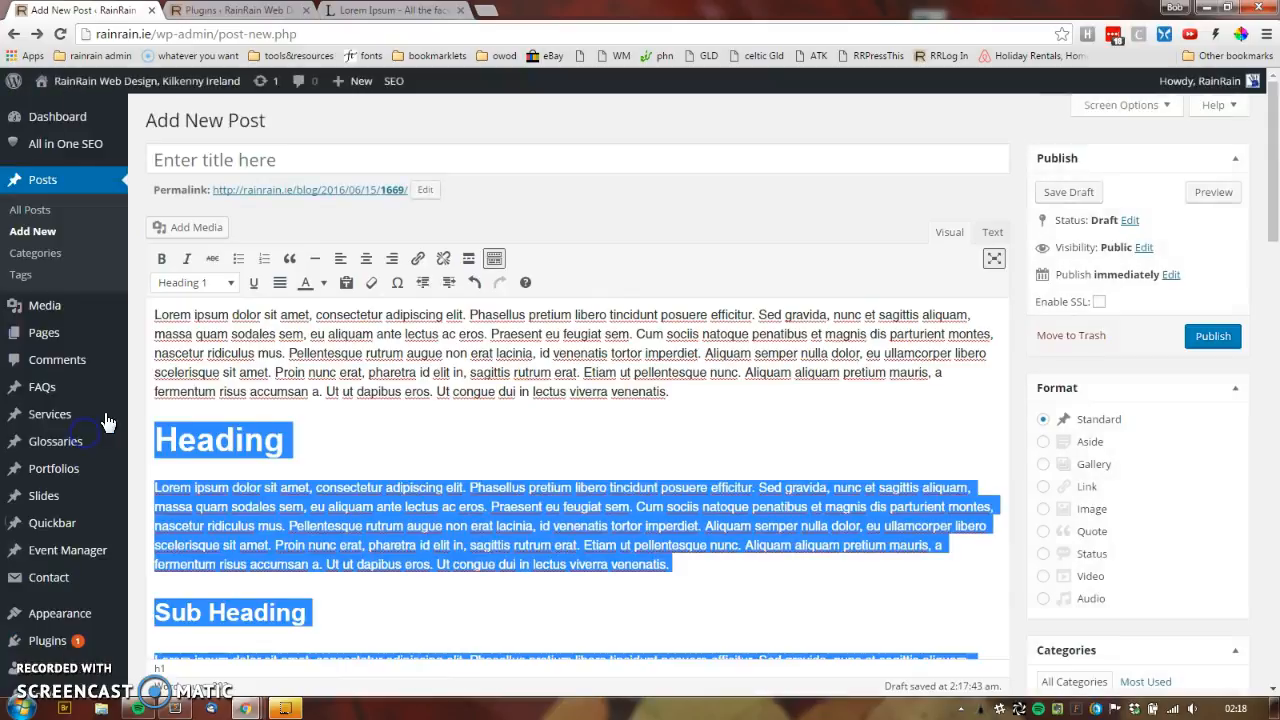
mouse_move(107, 421)
key("Delete")
Step: Add six separate lines below the first paragraph, reading "Heading 1" through "Heading 6"
left_click(216, 427)
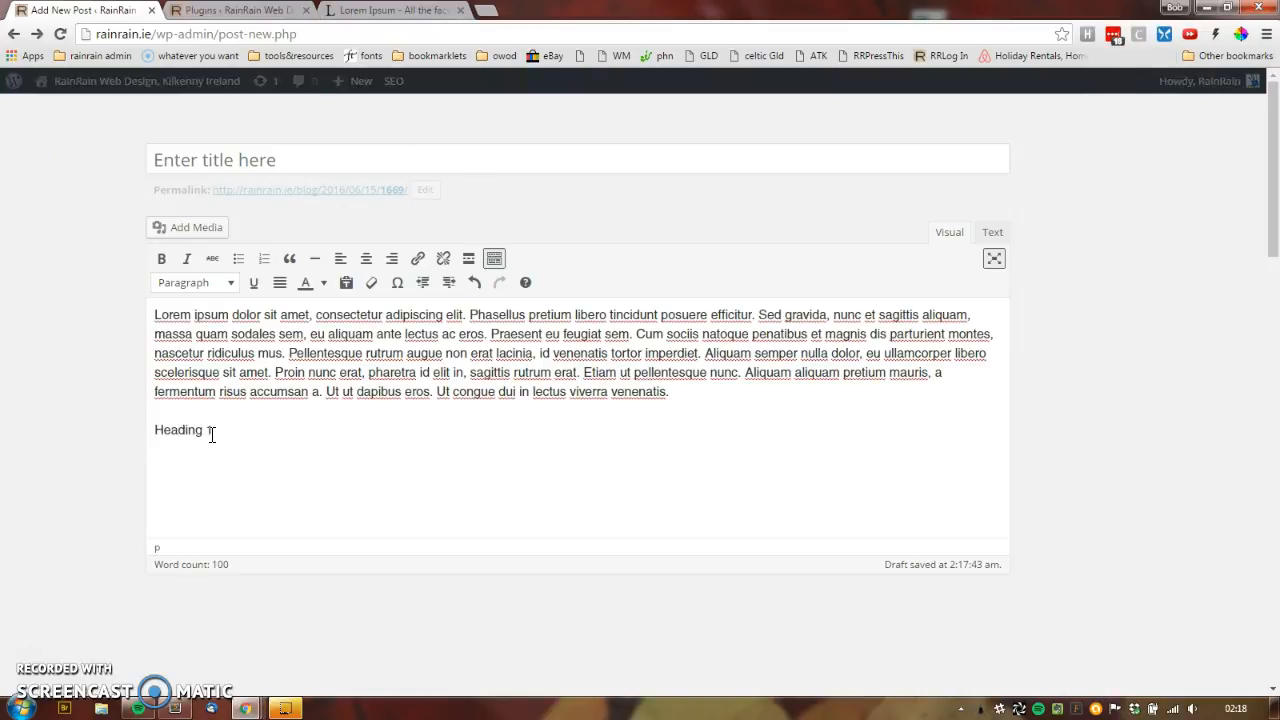
key("Return")
type("Heading 1")
key("Return")
type("Heading 1")
key("Return")
type("Heading 1")
key("Return")
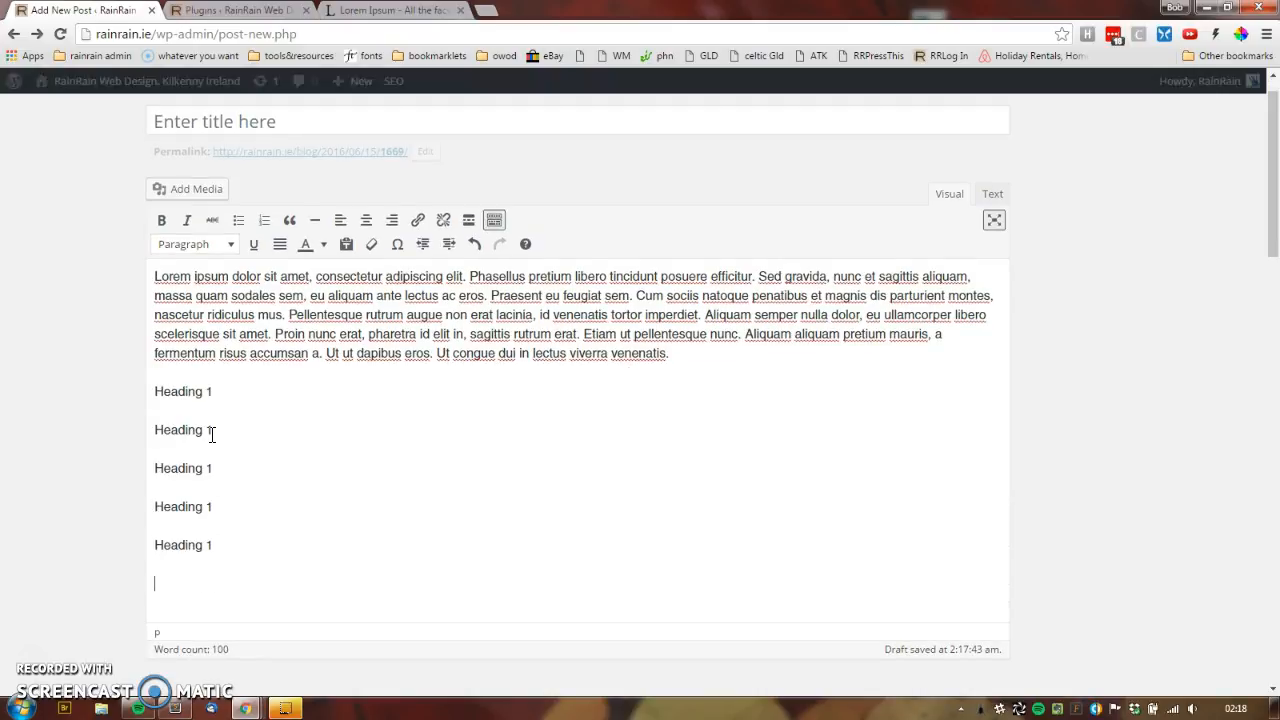
key("BackSpace")
key("Return")
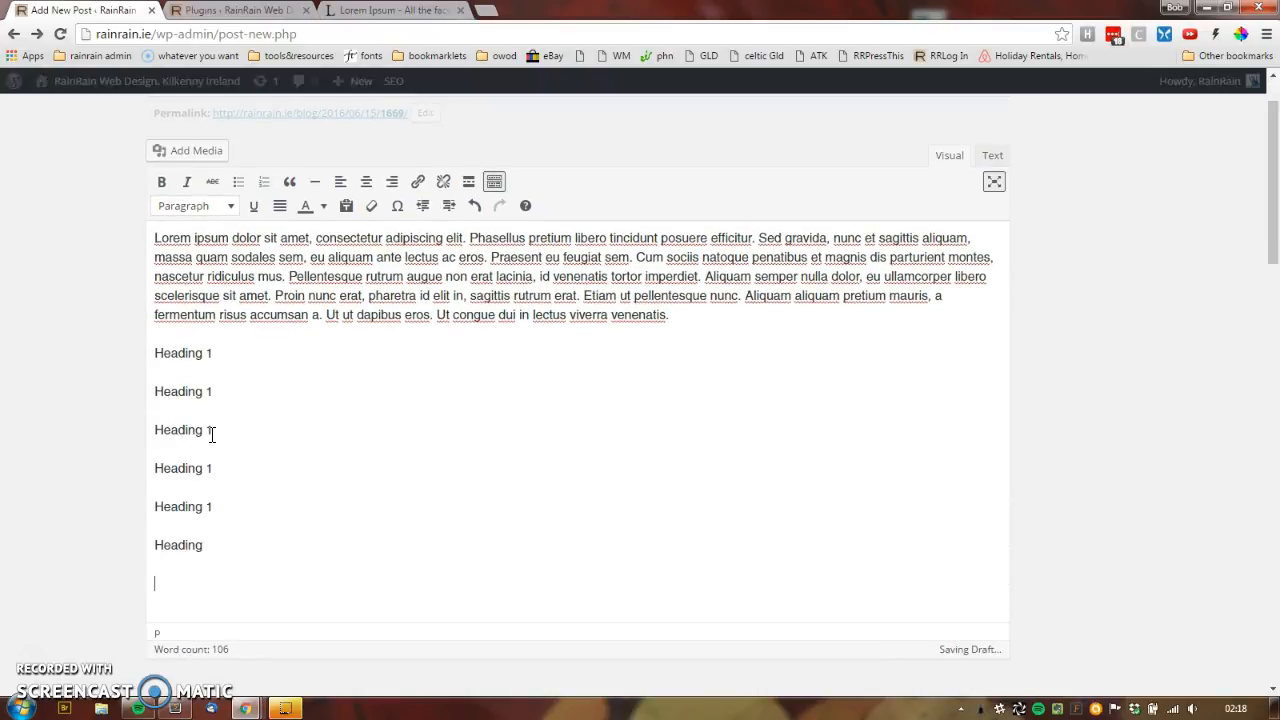
key("Up")
key("Up")
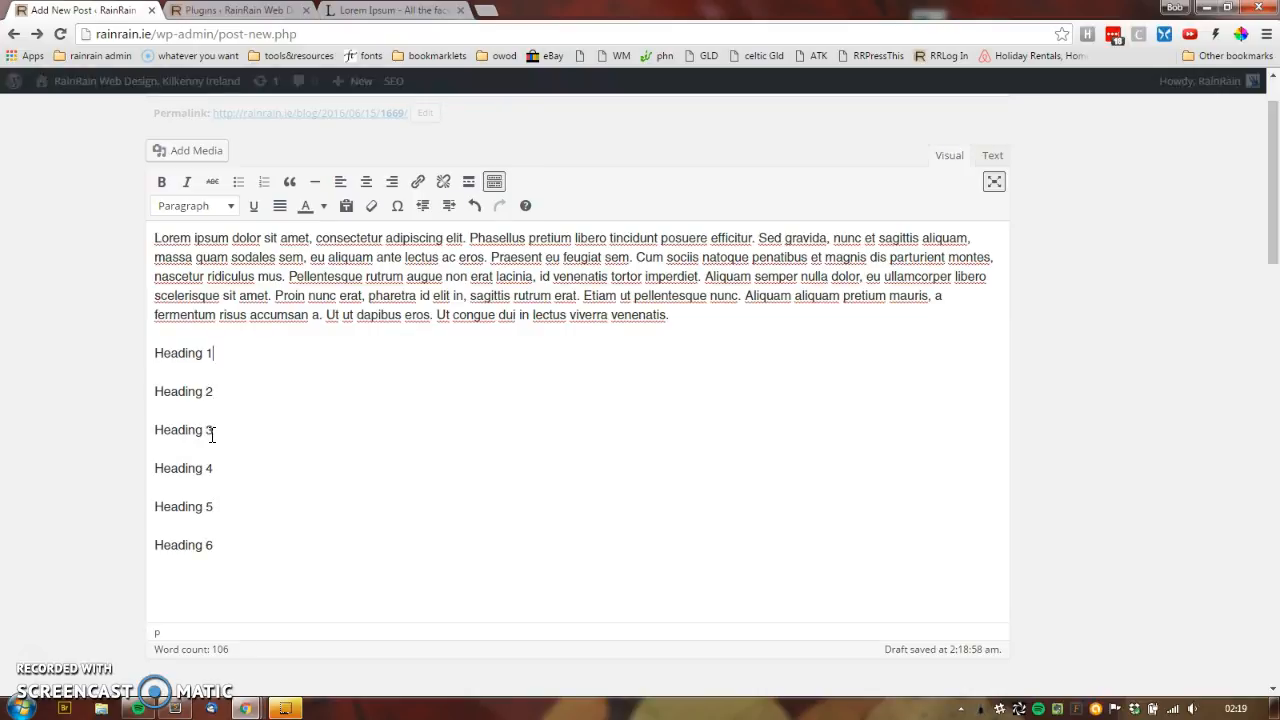
Step: Apply the matching Heading 1, Heading 2 and Heading 3 formats to the first three heading lines
left_click(224, 354)
left_click(231, 207)
left_click(220, 271)
left_click(217, 410)
left_click(200, 212)
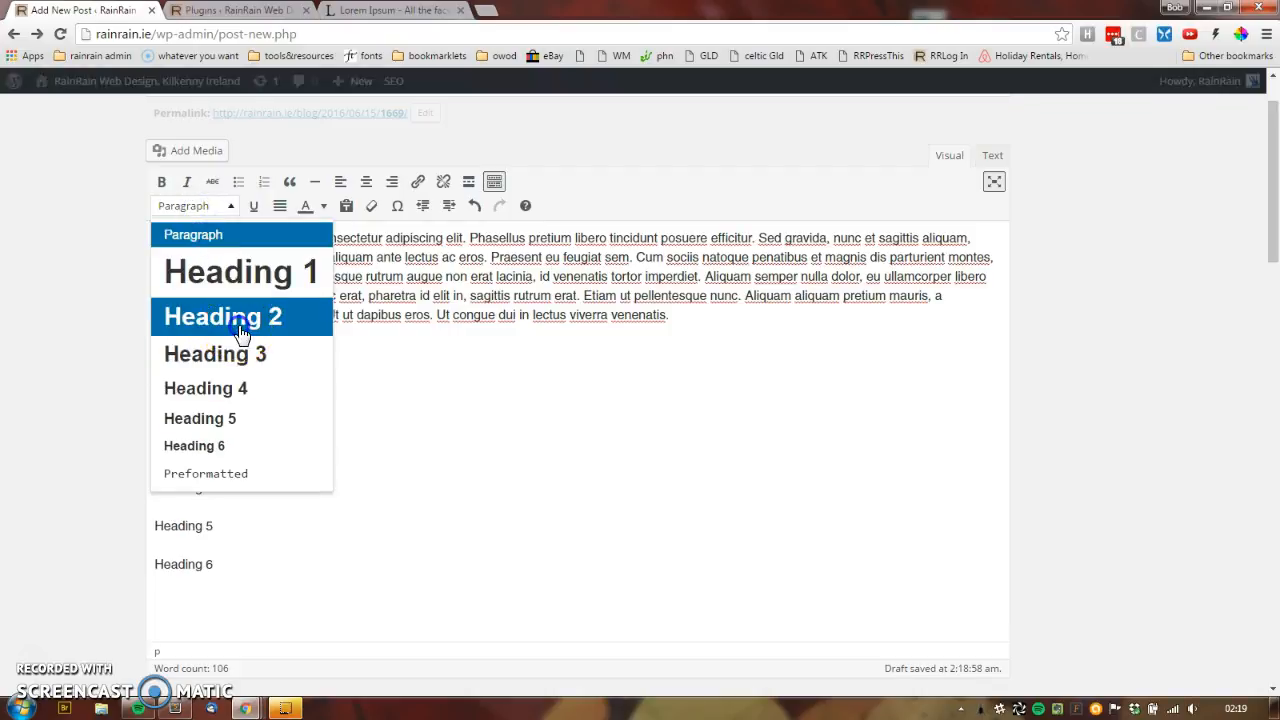
left_click(239, 327)
left_click(222, 448)
left_click(229, 186)
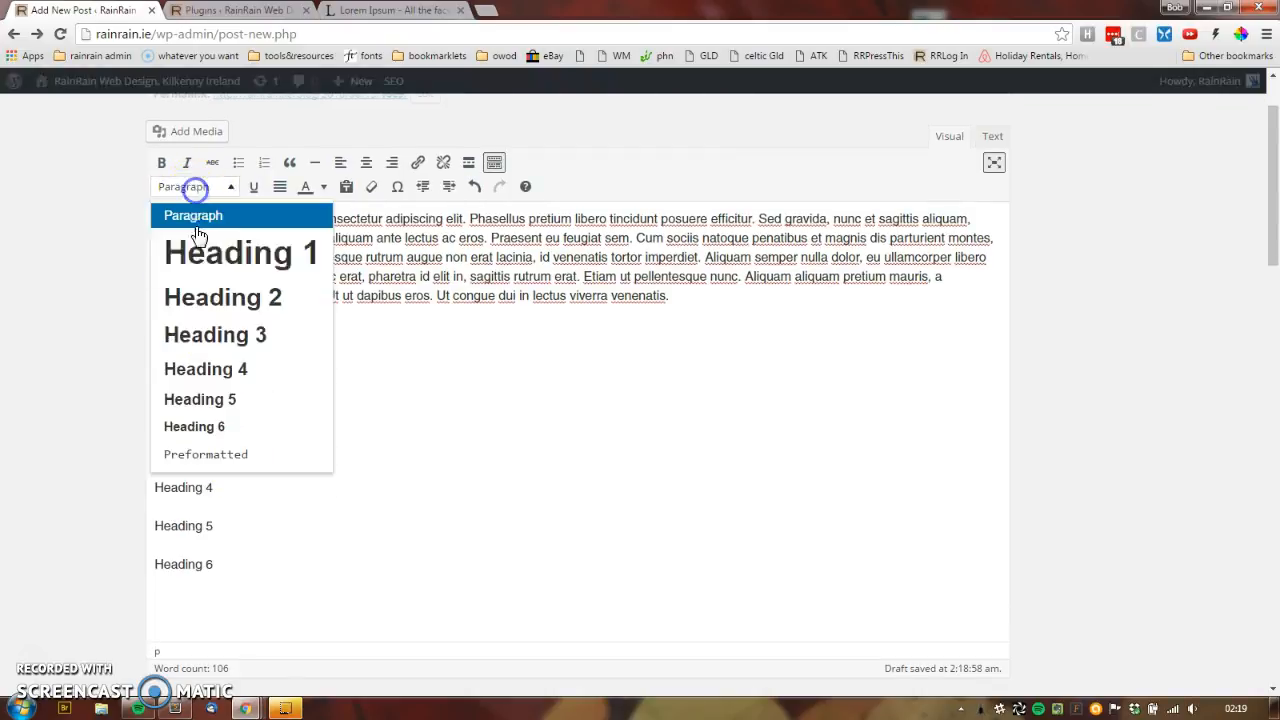
left_click(221, 340)
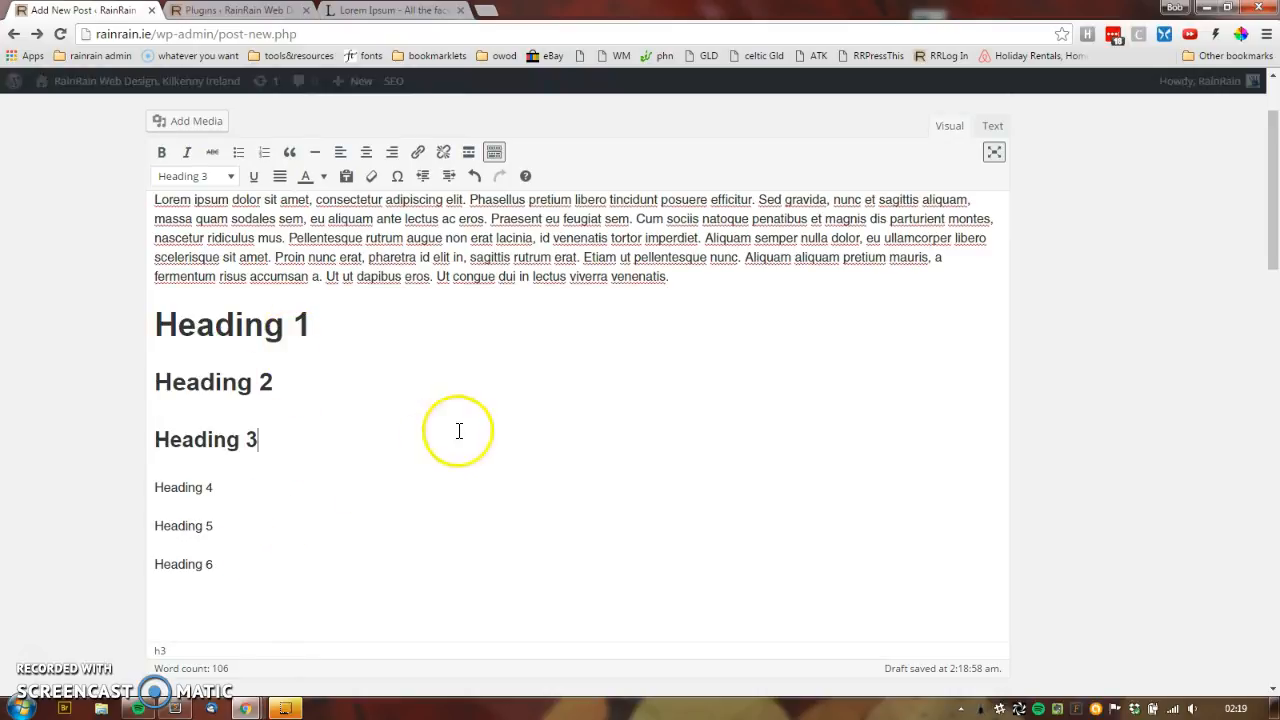
mouse_move(1060, 238)
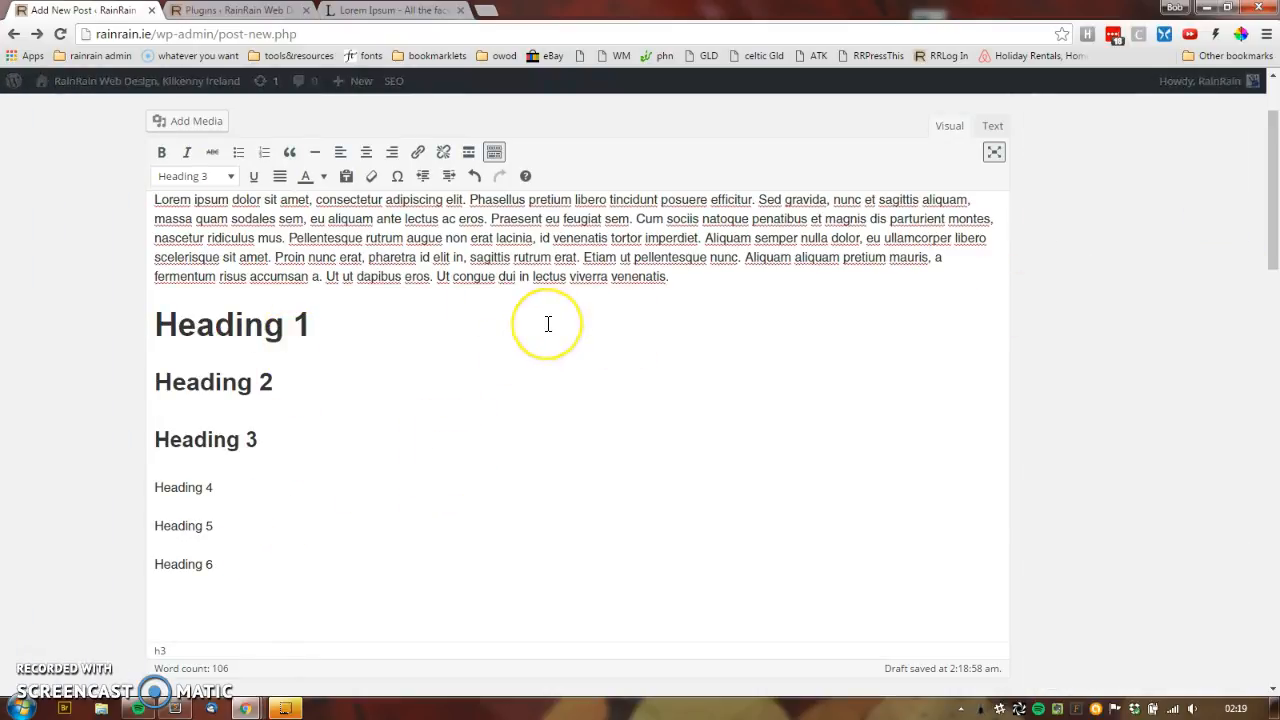
Step: Insert two blank lines between the end of the first paragraph and the Heading 1 line
scroll(543, 323, "up", 2)
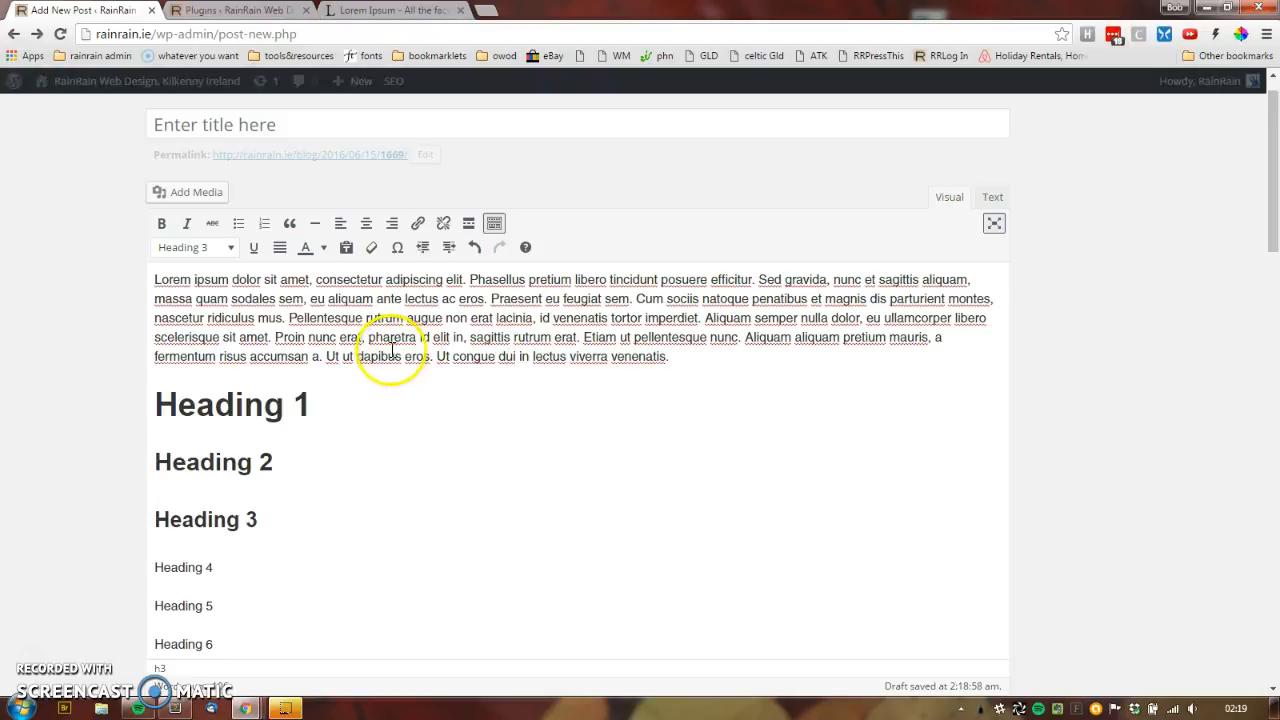
left_click(686, 360)
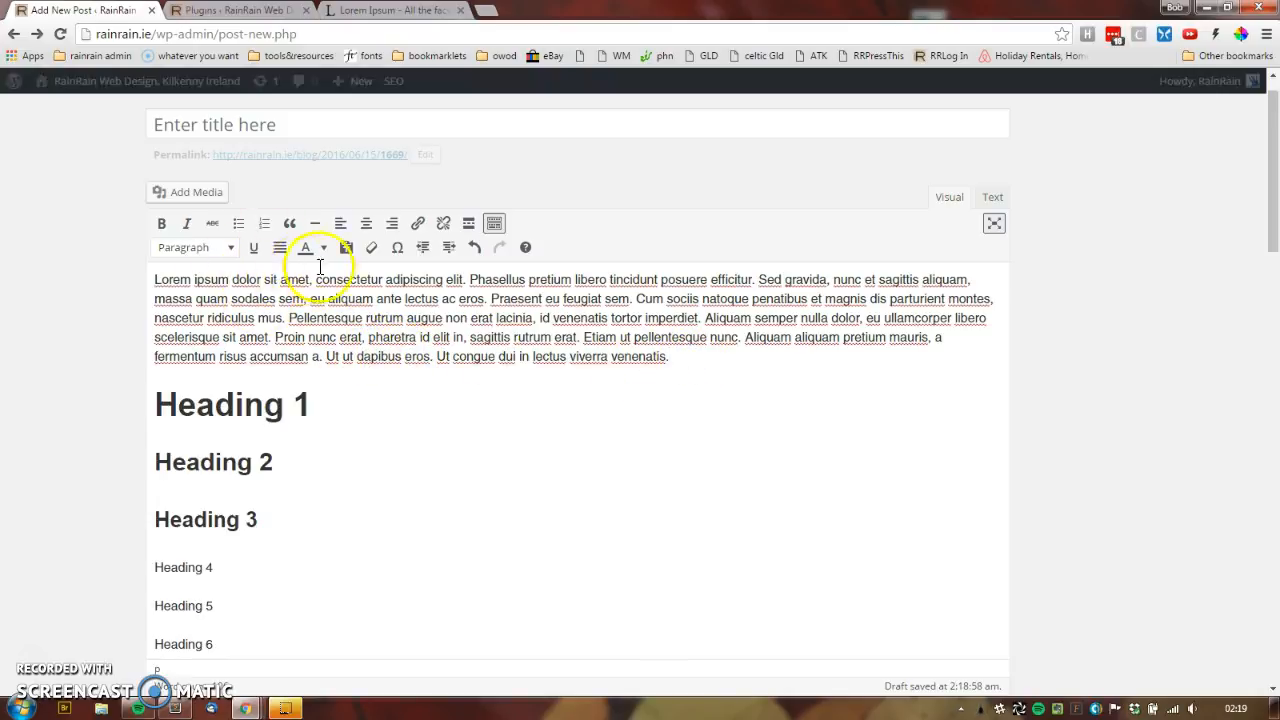
left_click(318, 398)
left_click(680, 368)
key("Return")
key("Return")
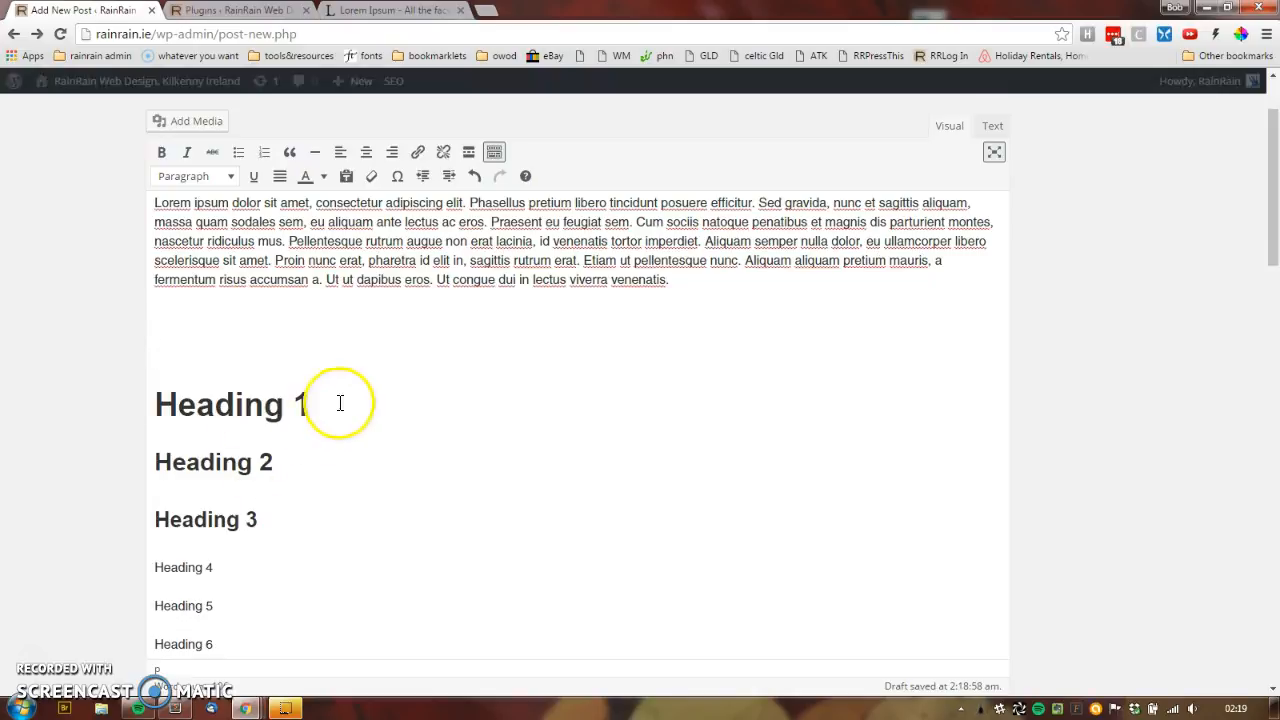
left_click_drag(149, 429, 145, 403)
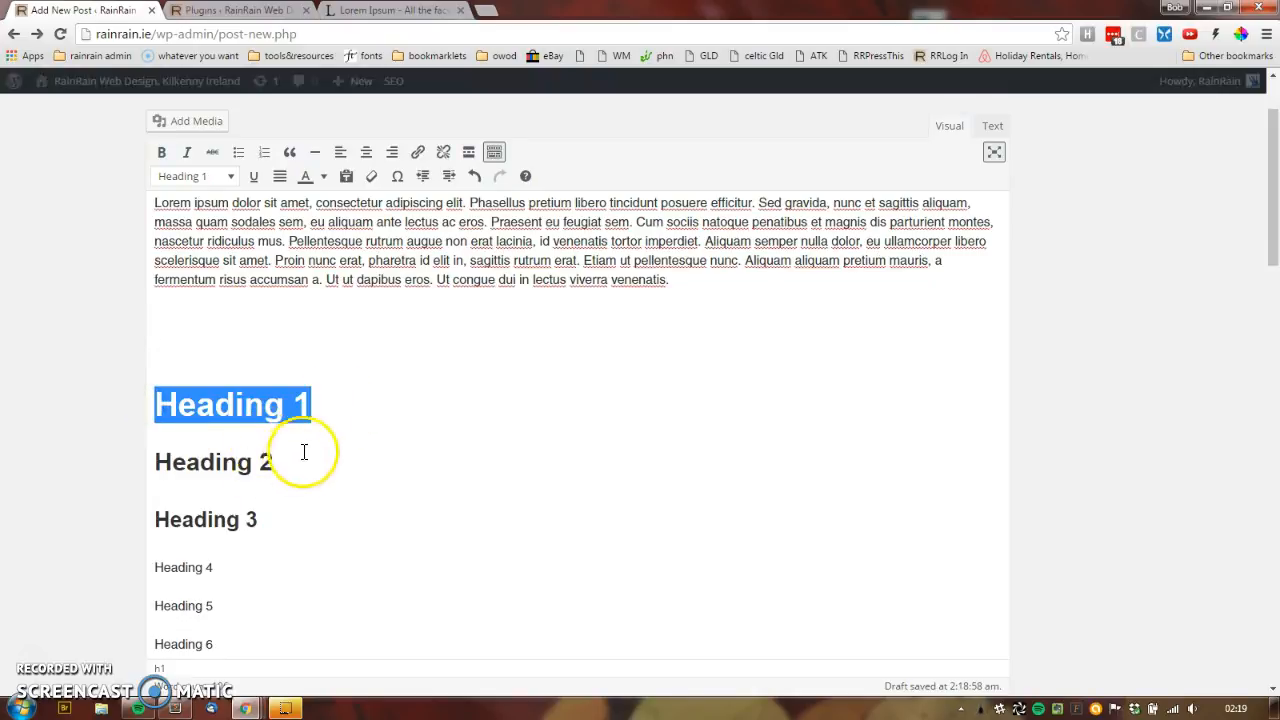
left_click(246, 483)
left_click_drag(330, 414, 155, 416)
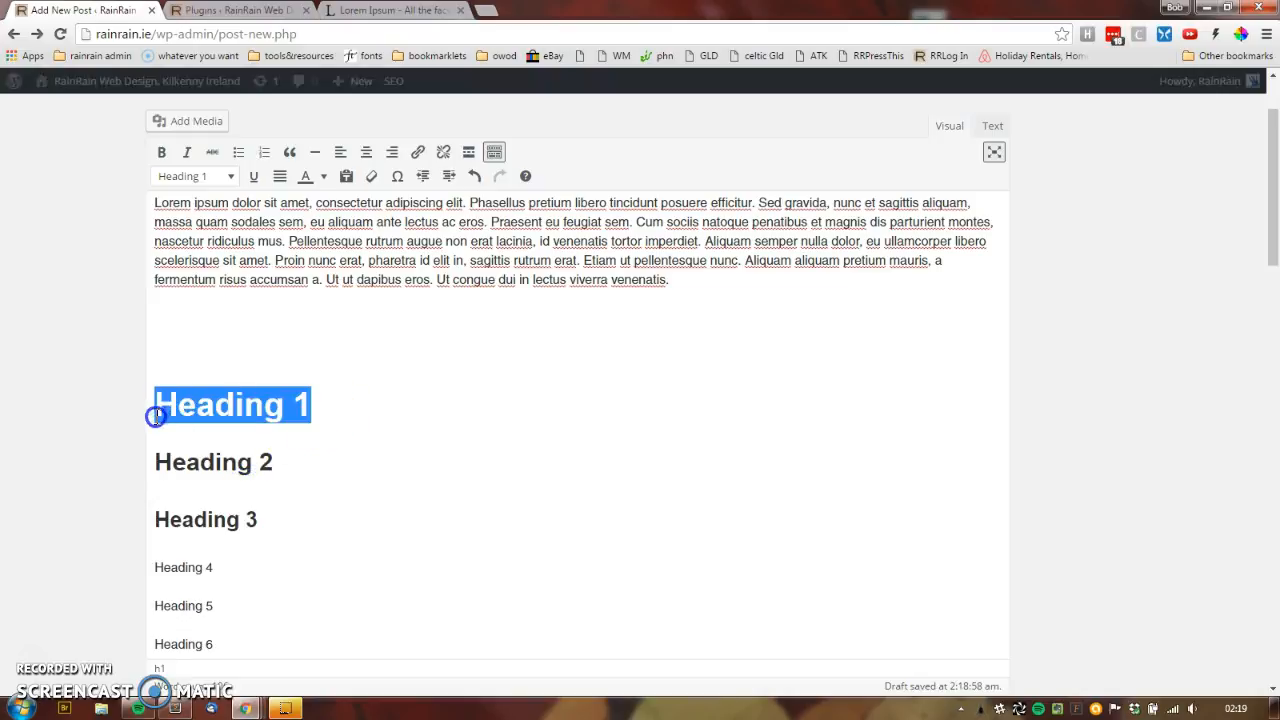
scroll(271, 450, "up", 2)
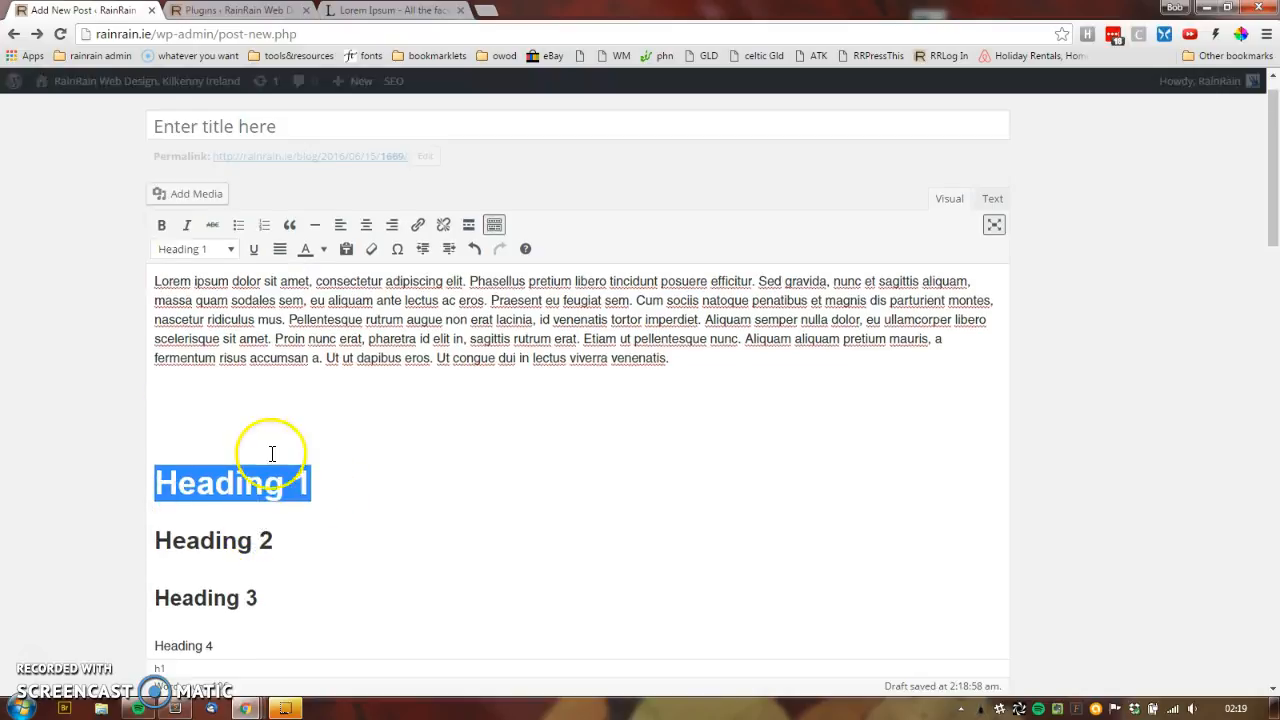
left_click(272, 318)
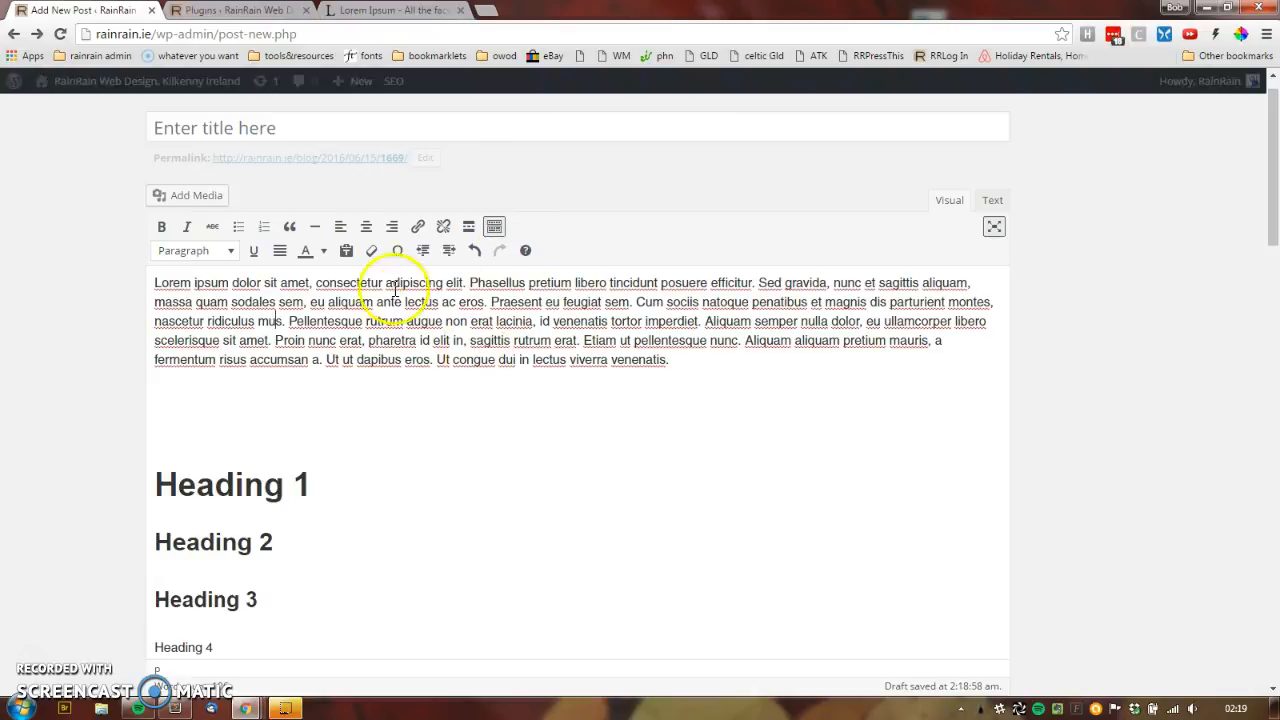
left_click(277, 340)
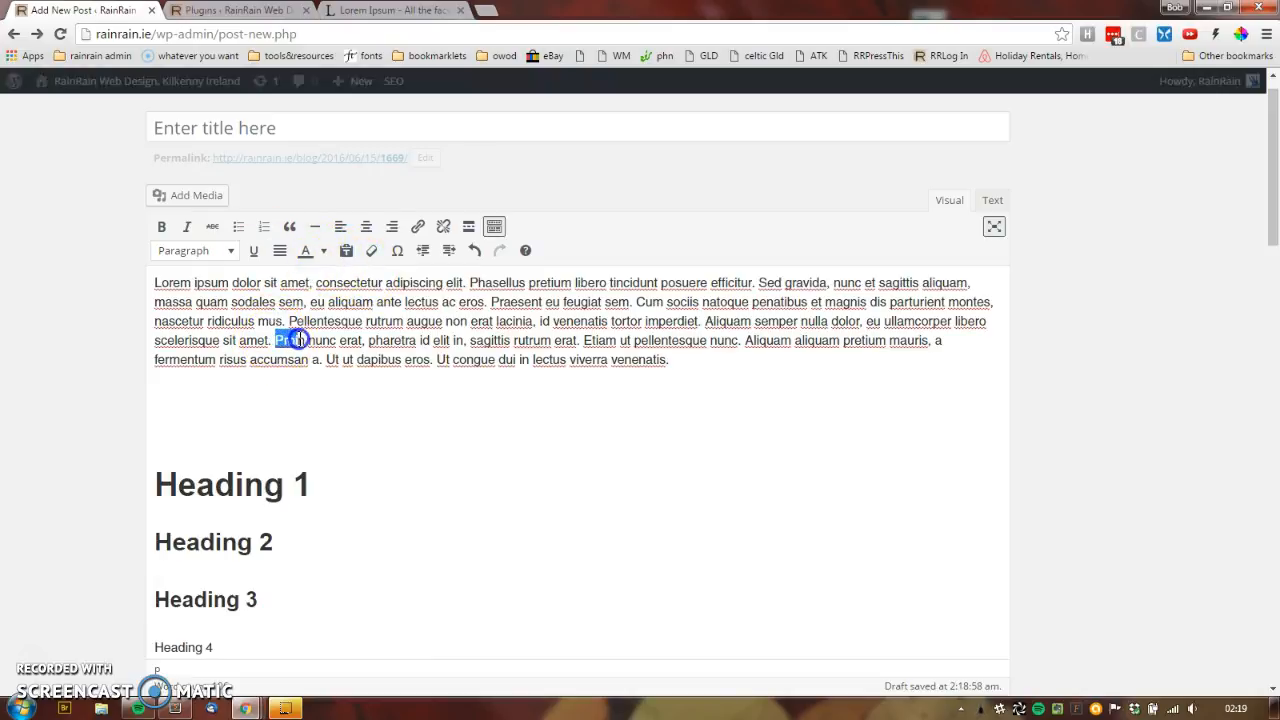
Step: Add the text "This text is bigger" on the first blank line below the opening paragraph
left_click(268, 396)
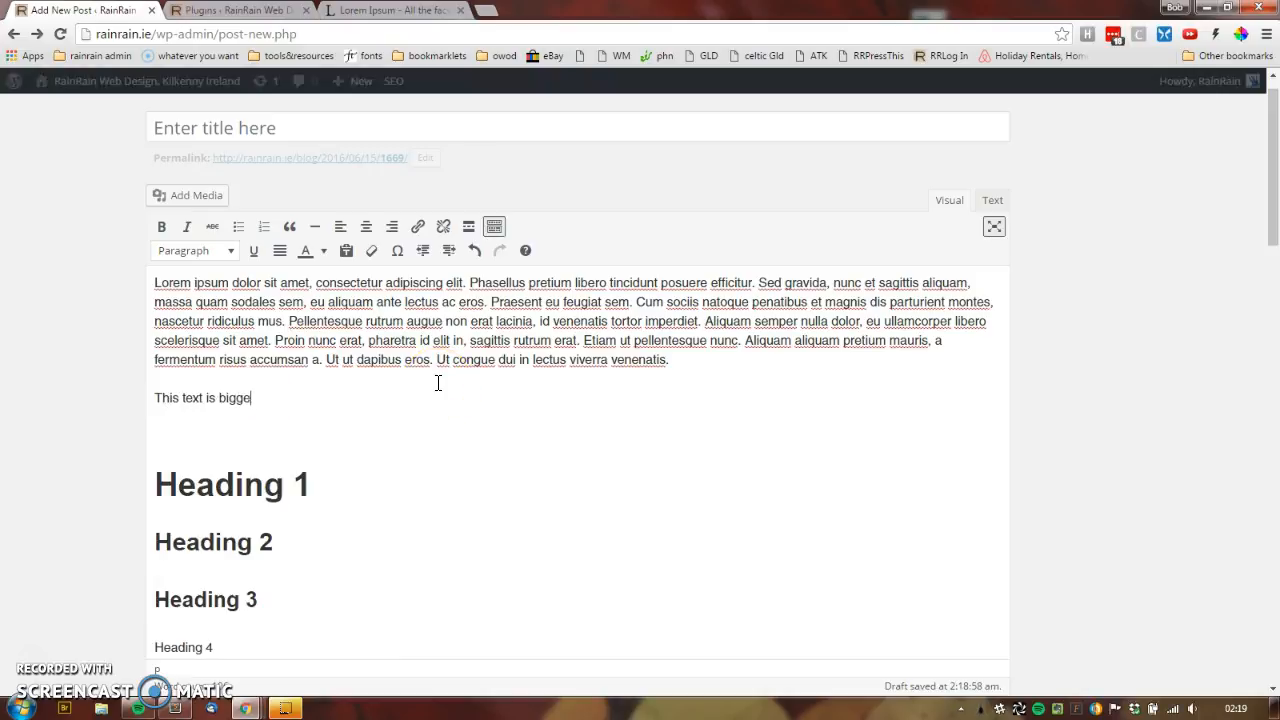
key("shift+Home")
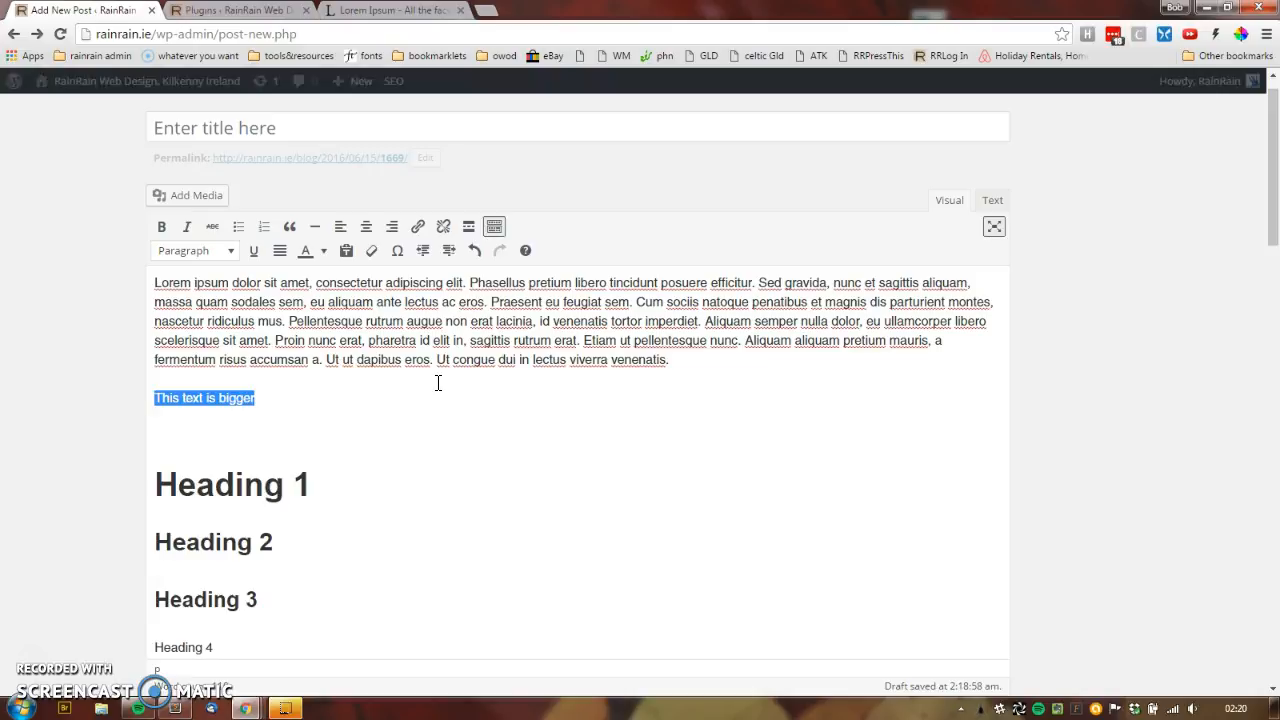
left_click(262, 428)
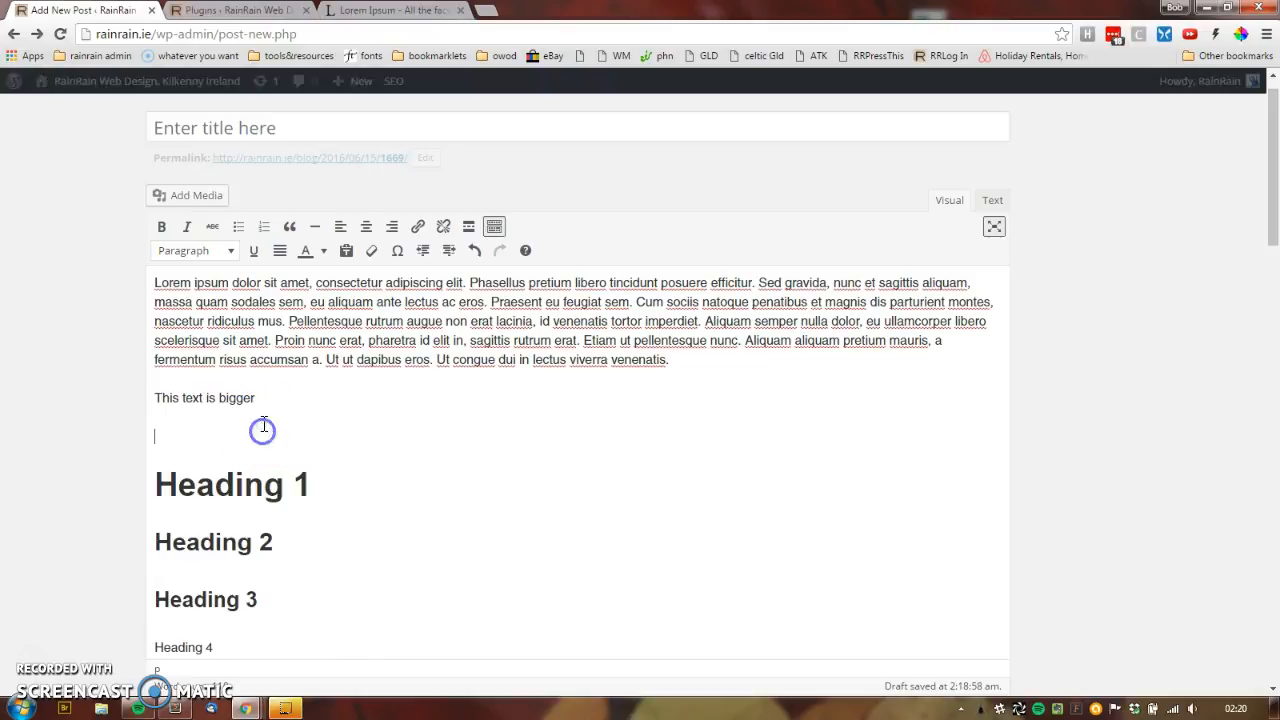
left_click_drag(239, 401, 134, 397)
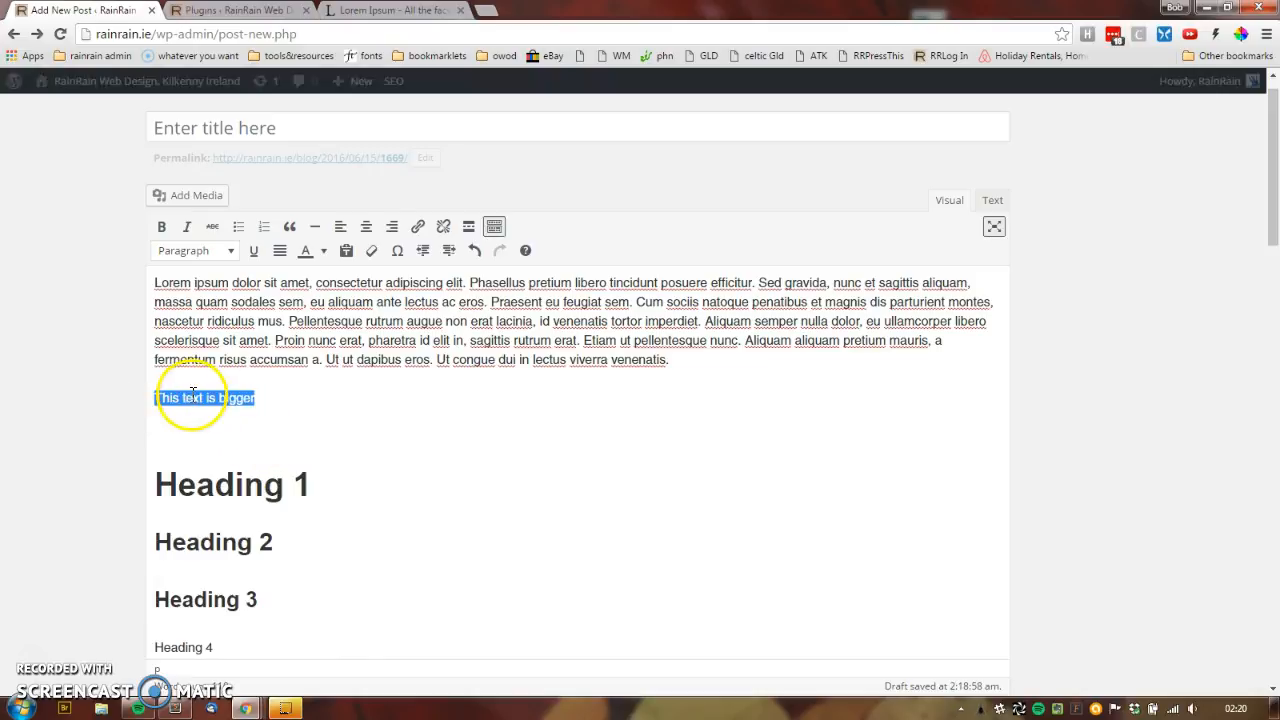
left_click(300, 430)
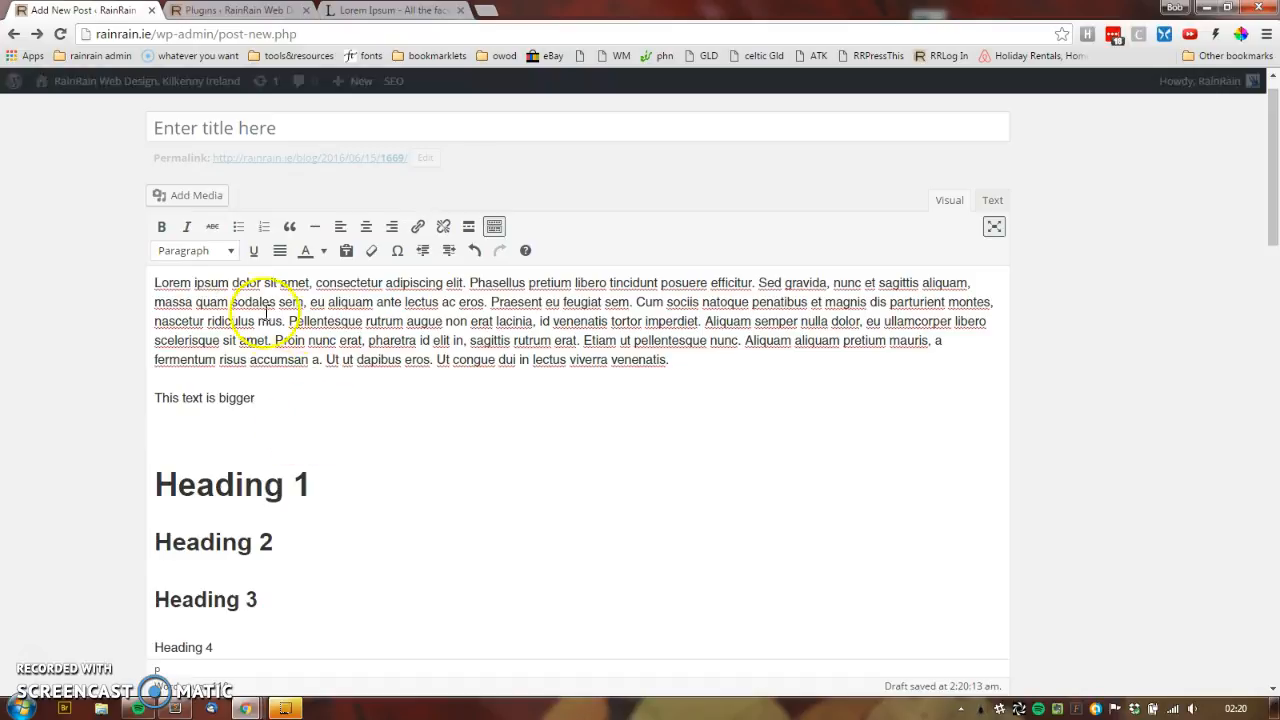
left_click_drag(706, 363, 139, 285)
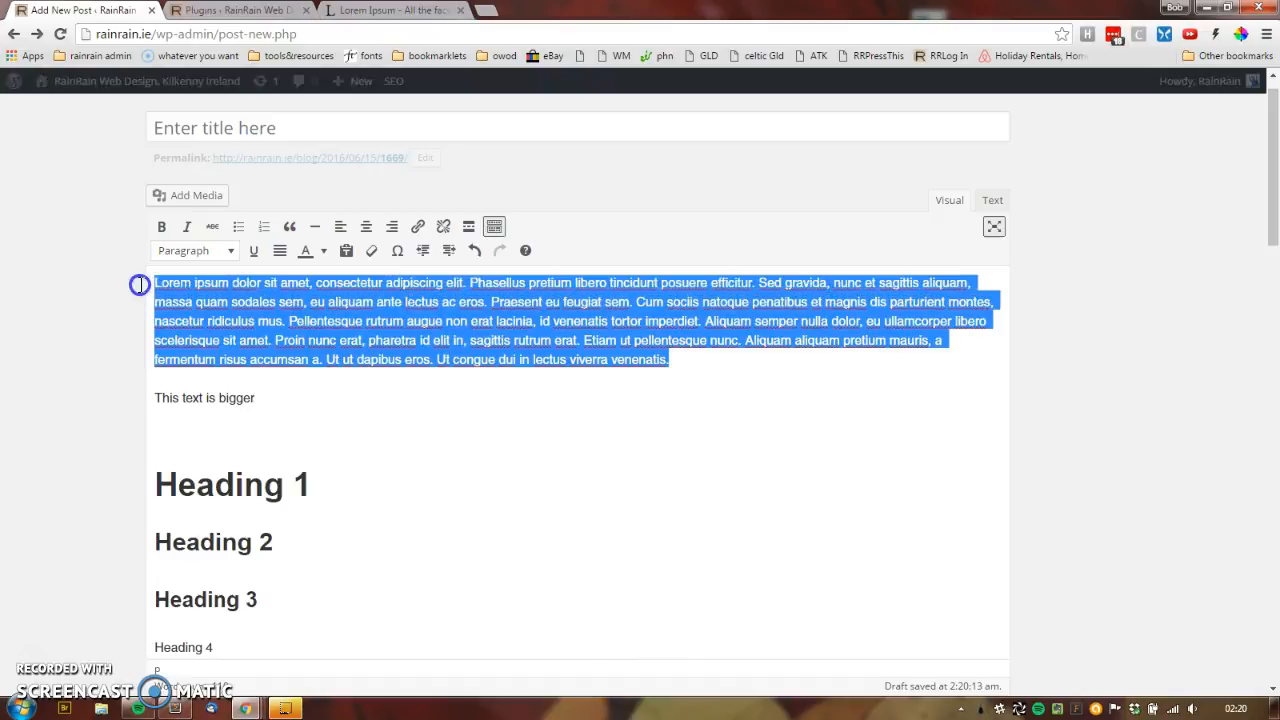
left_click(339, 485)
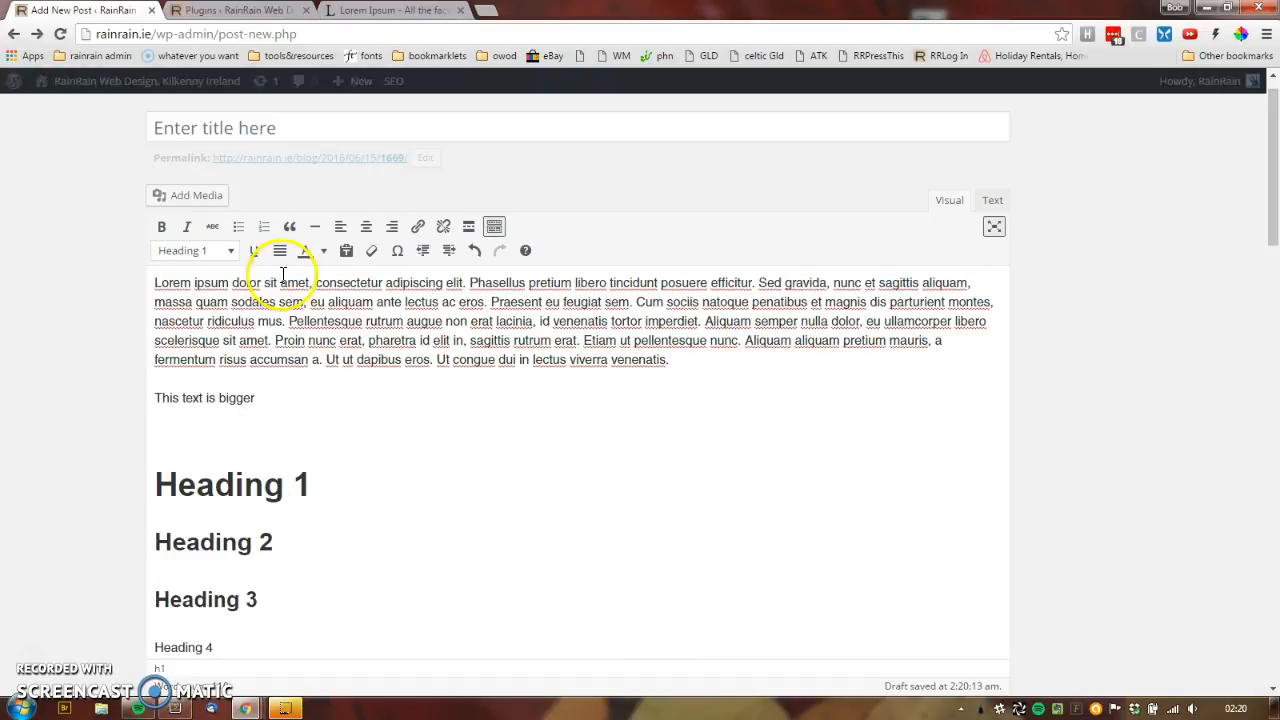
left_click(302, 401)
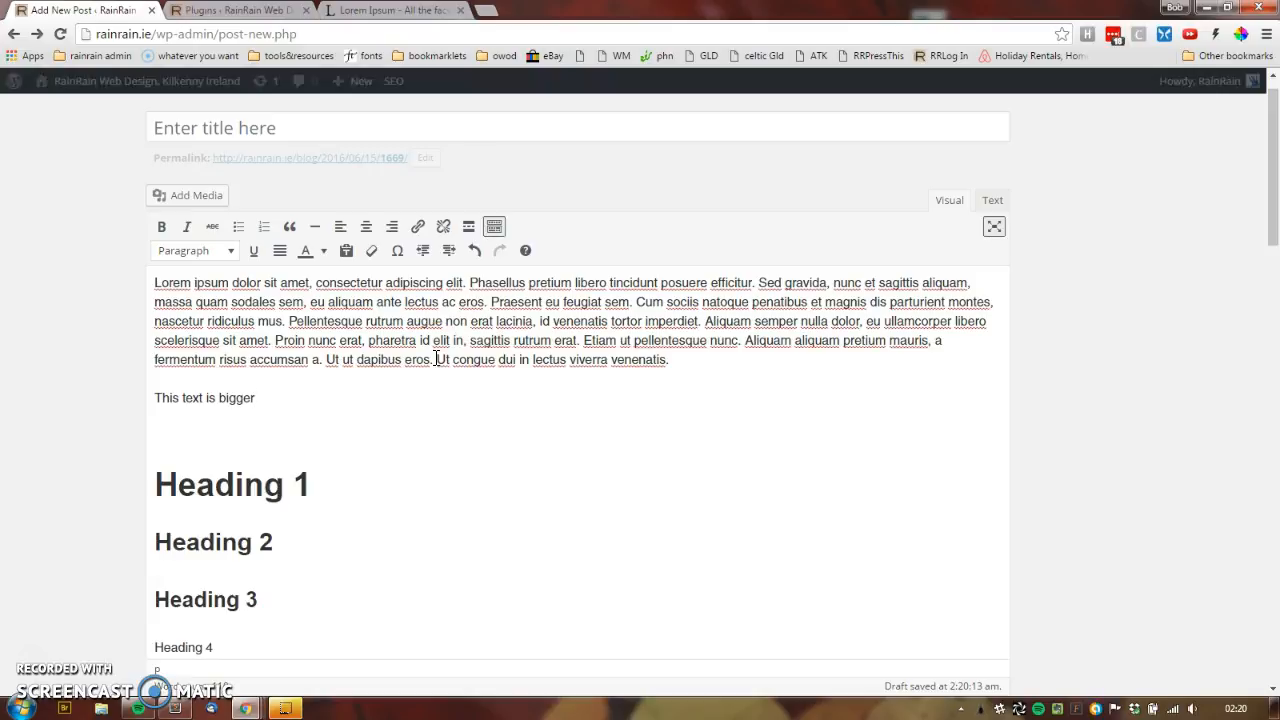
Step: Delete the line "This text is bigger", leaving one blank line above the Heading 1 line
left_click(394, 403)
left_click_drag(334, 403, 135, 400)
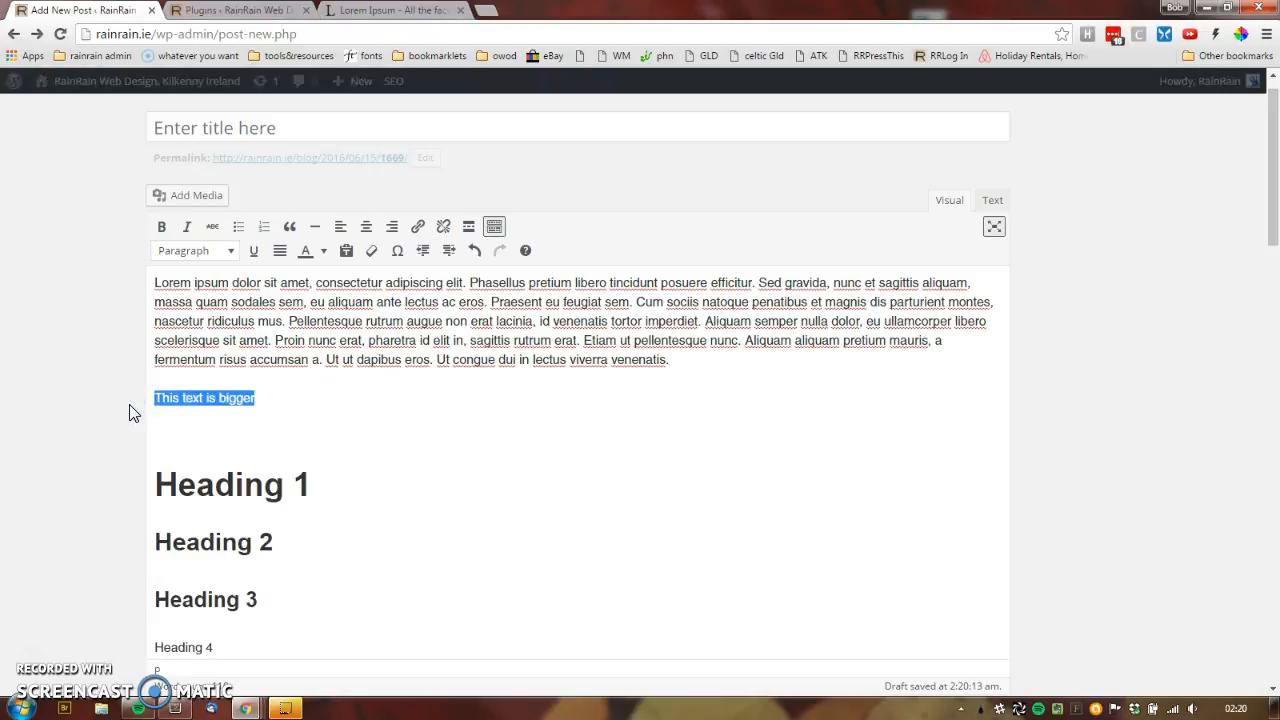
key("Delete")
key("Delete")
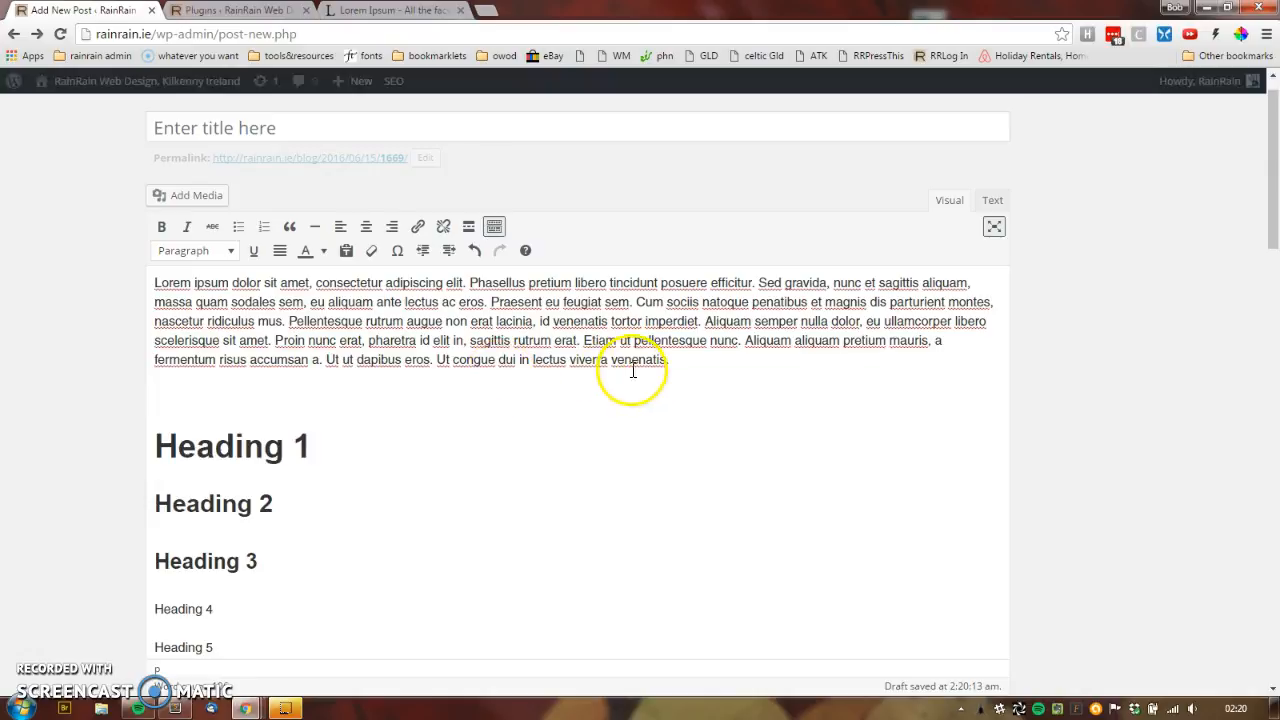
Step: Enter "Colored text" on the blank line between the first paragraph and the Heading 1 line
left_click_drag(684, 362, 148, 284)
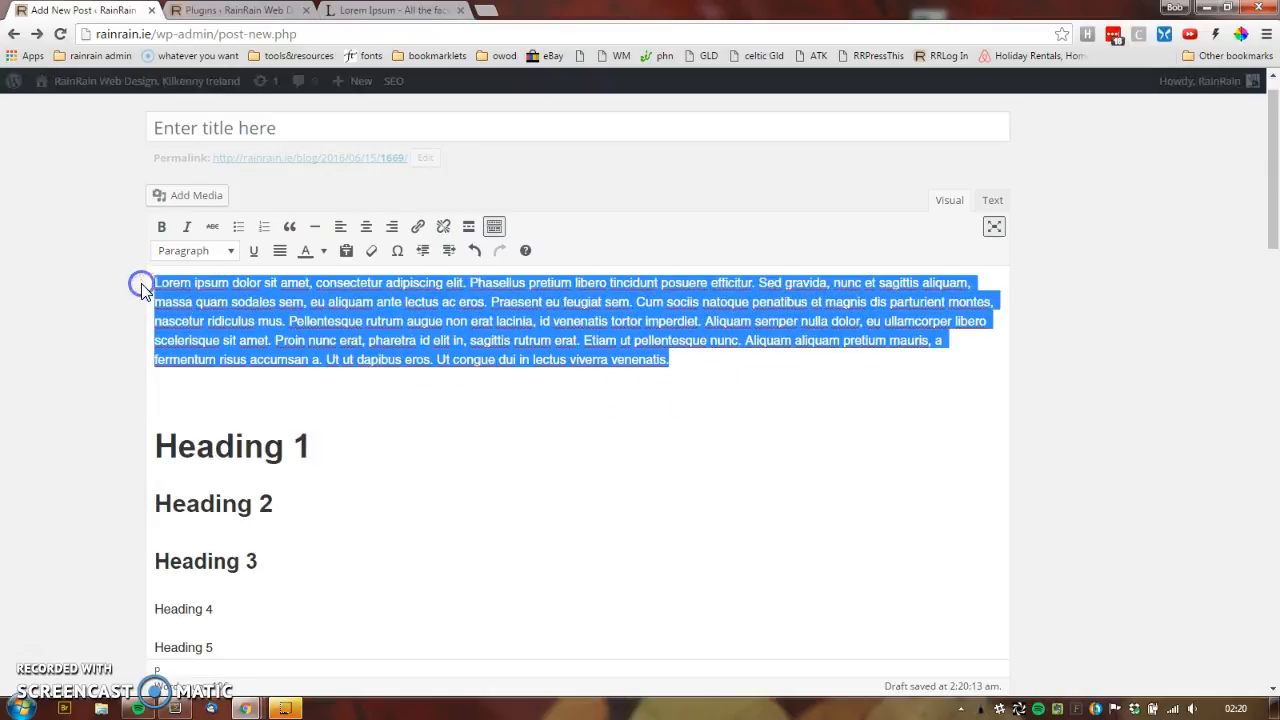
left_click(272, 322)
left_click(269, 384)
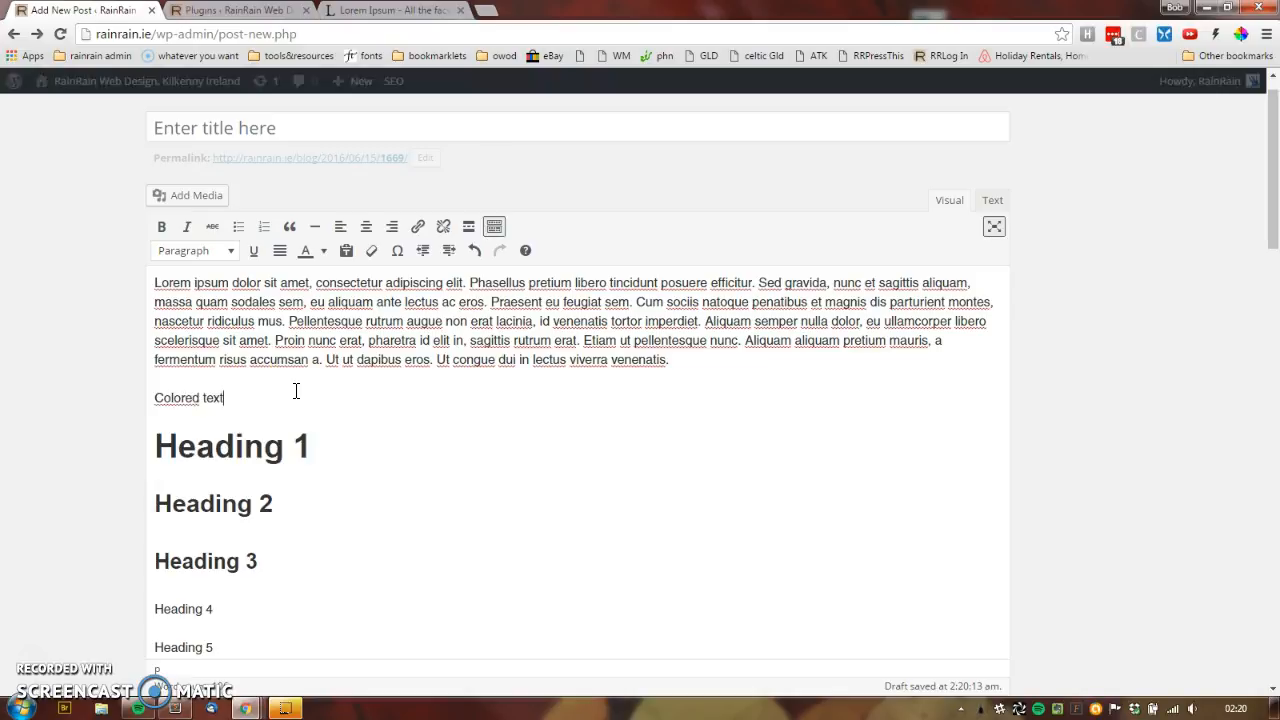
Step: Apply an olive text color to the "Colored text" line
left_click_drag(226, 399, 72, 401)
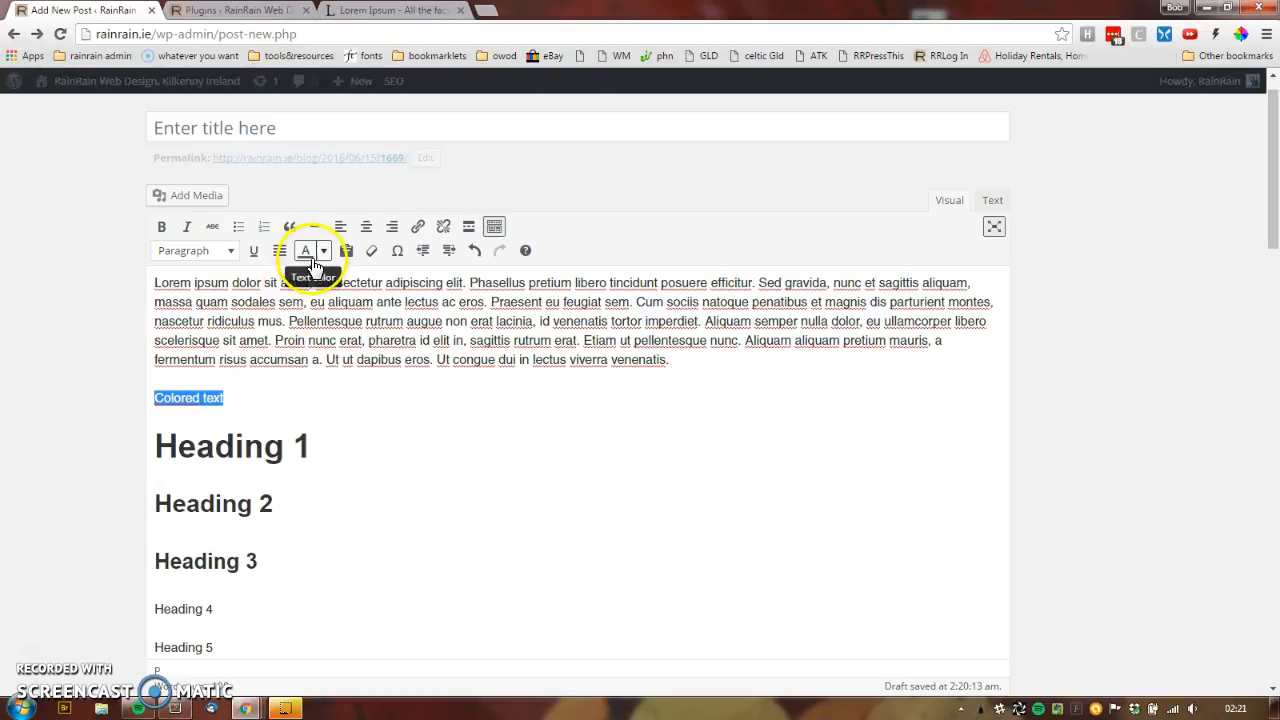
left_click(324, 253)
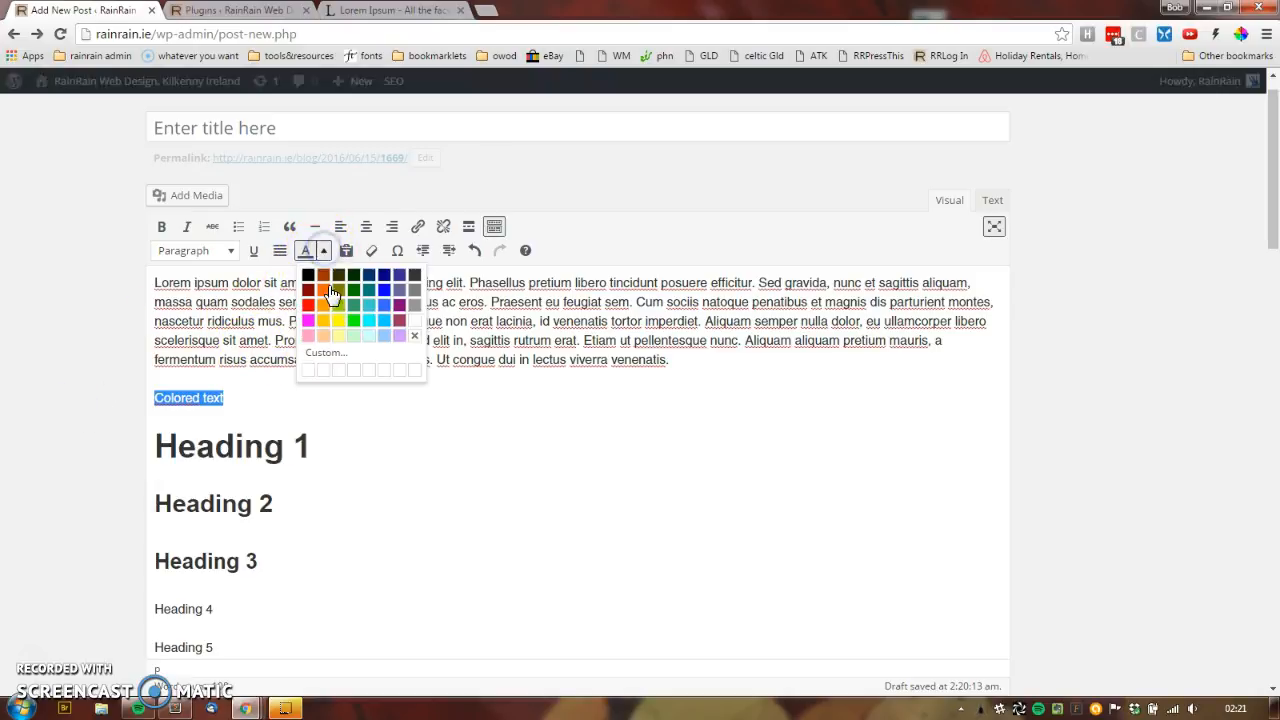
left_click(339, 294)
left_click(320, 387)
Step: Change the text color of the "Colored text" line to purple
left_click_drag(257, 397, 117, 401)
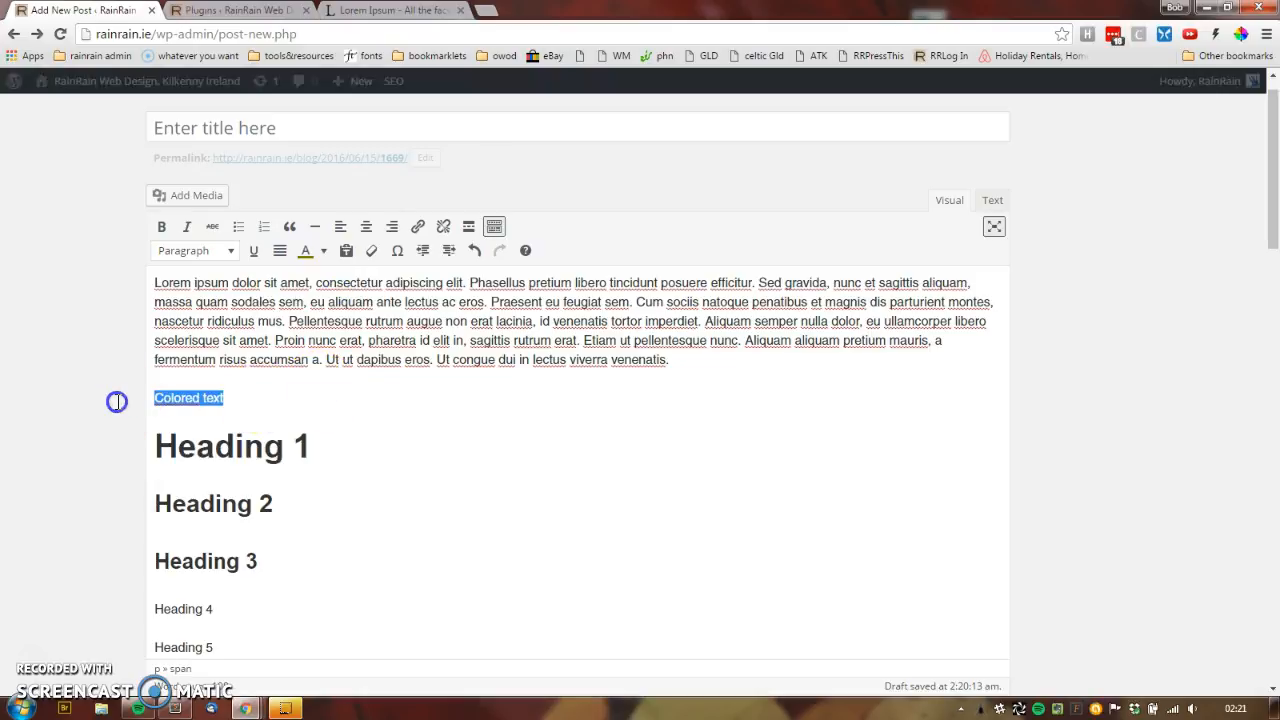
left_click(324, 251)
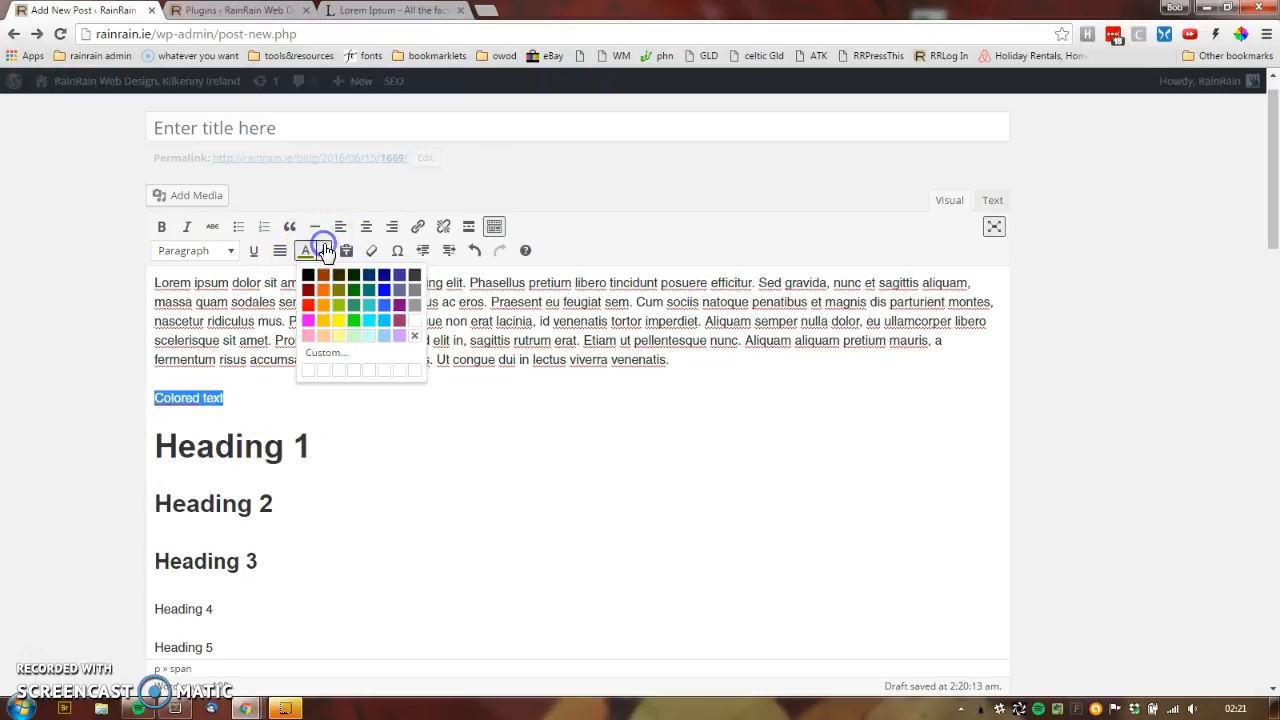
left_click(390, 311)
left_click(248, 405)
Step: Examine the formats of the colored line, the first paragraph and the Heading 1, Heading 2 and Heading 3 lines
left_click_drag(250, 397, 126, 393)
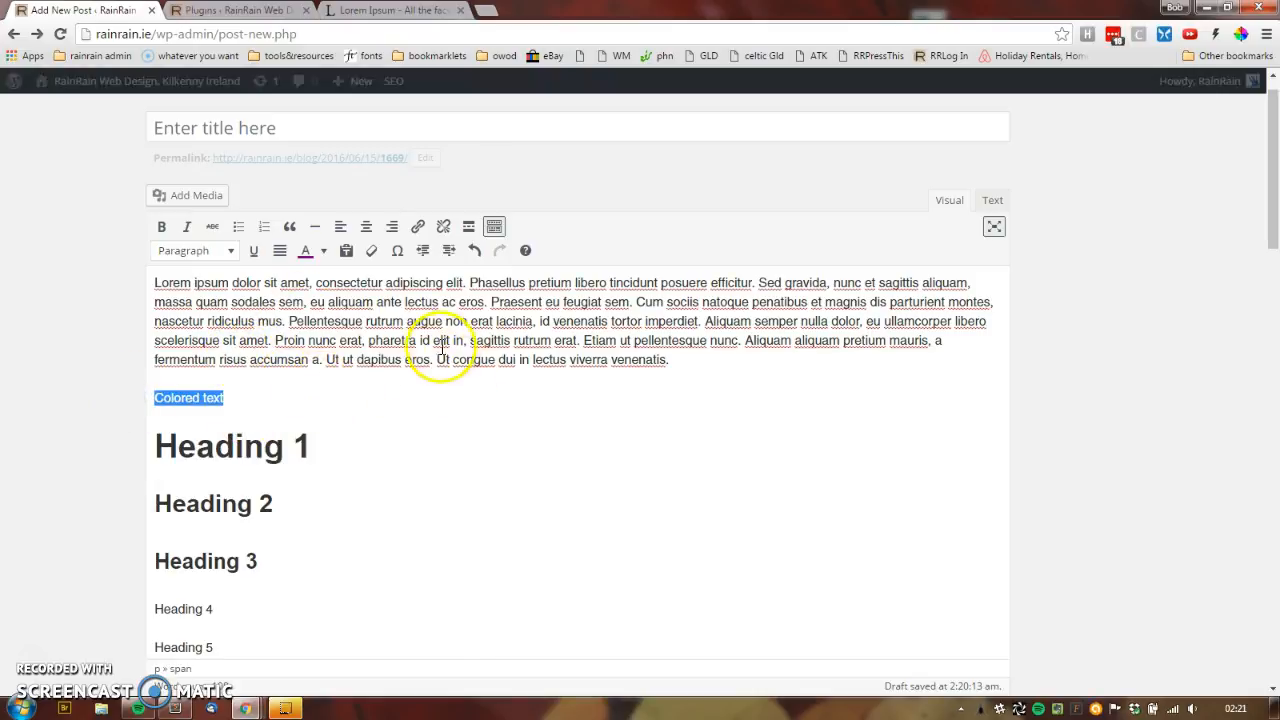
left_click_drag(345, 455, 150, 455)
left_click(214, 450)
left_click(330, 447)
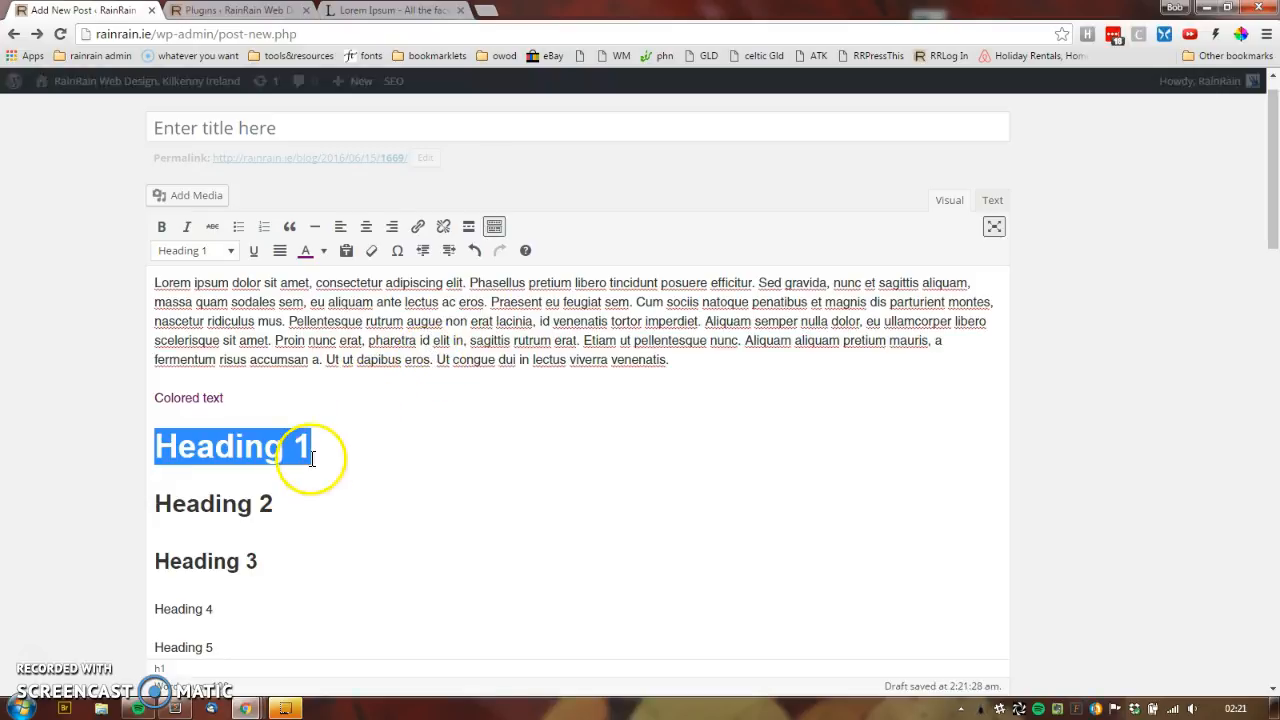
left_click(268, 500)
left_click_drag(315, 455, 134, 446)
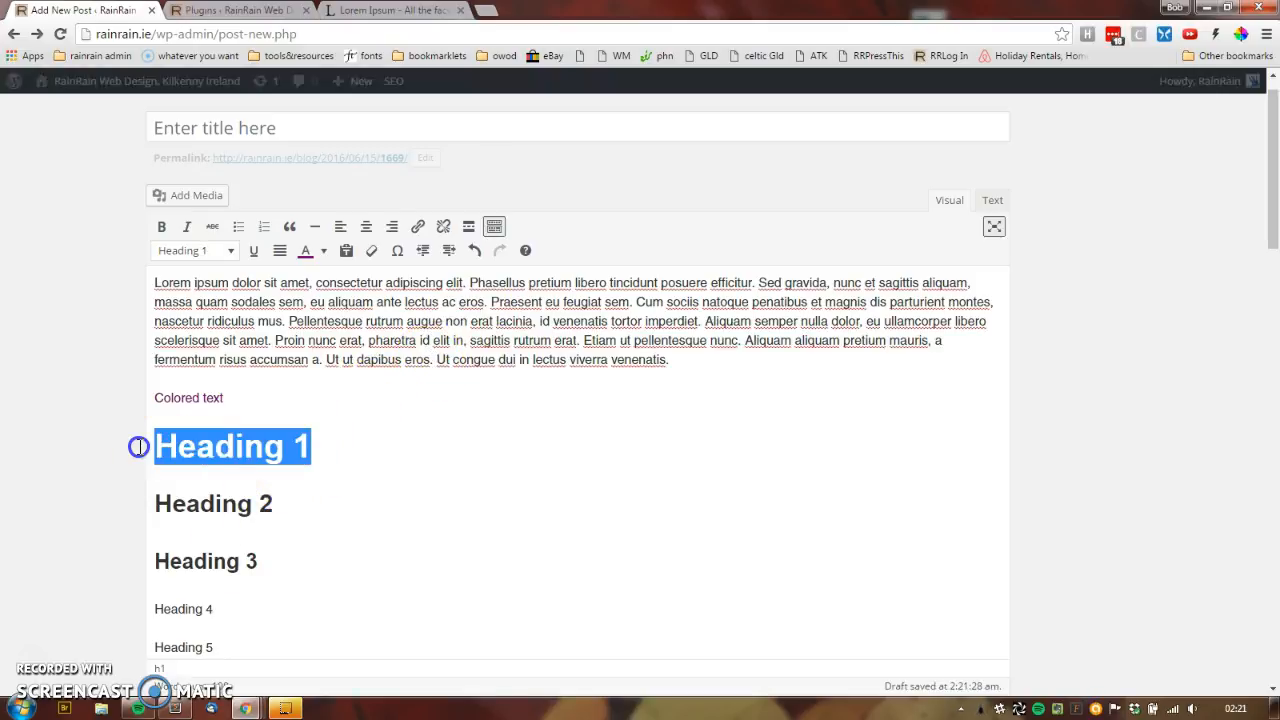
left_click_drag(270, 502, 200, 510)
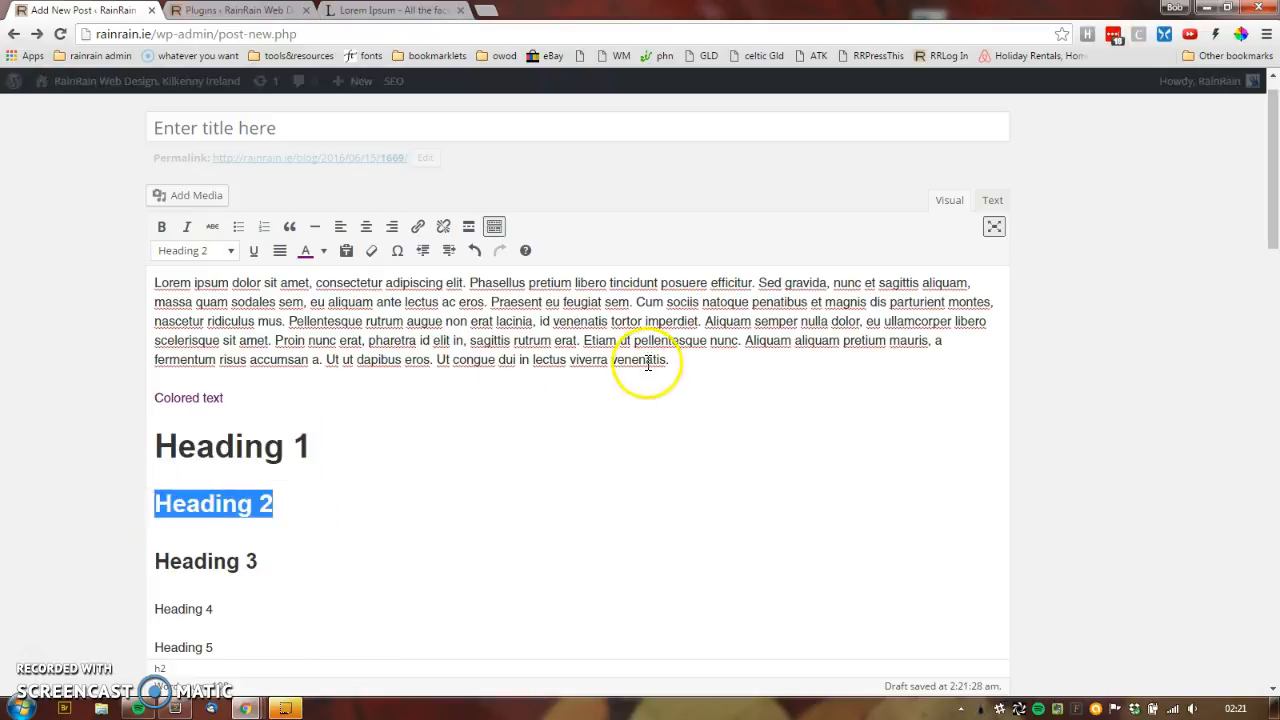
left_click_drag(700, 389, 100, 257)
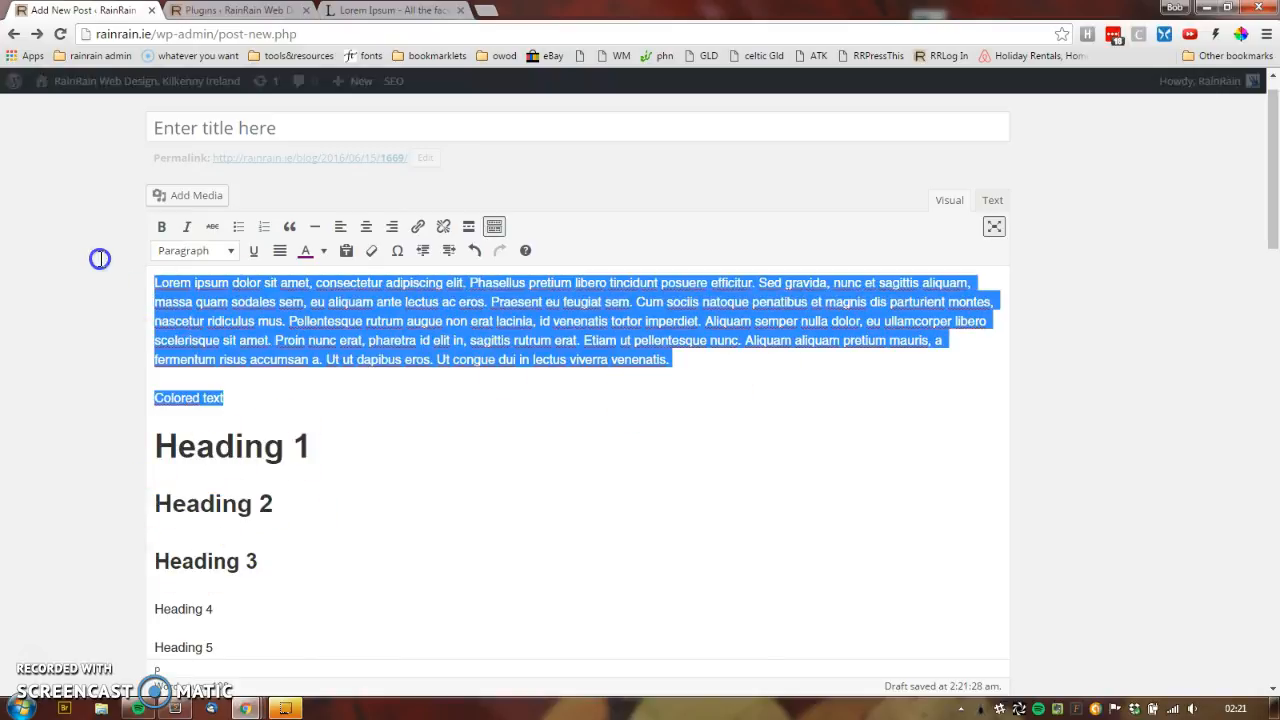
left_click(226, 307)
left_click(252, 440)
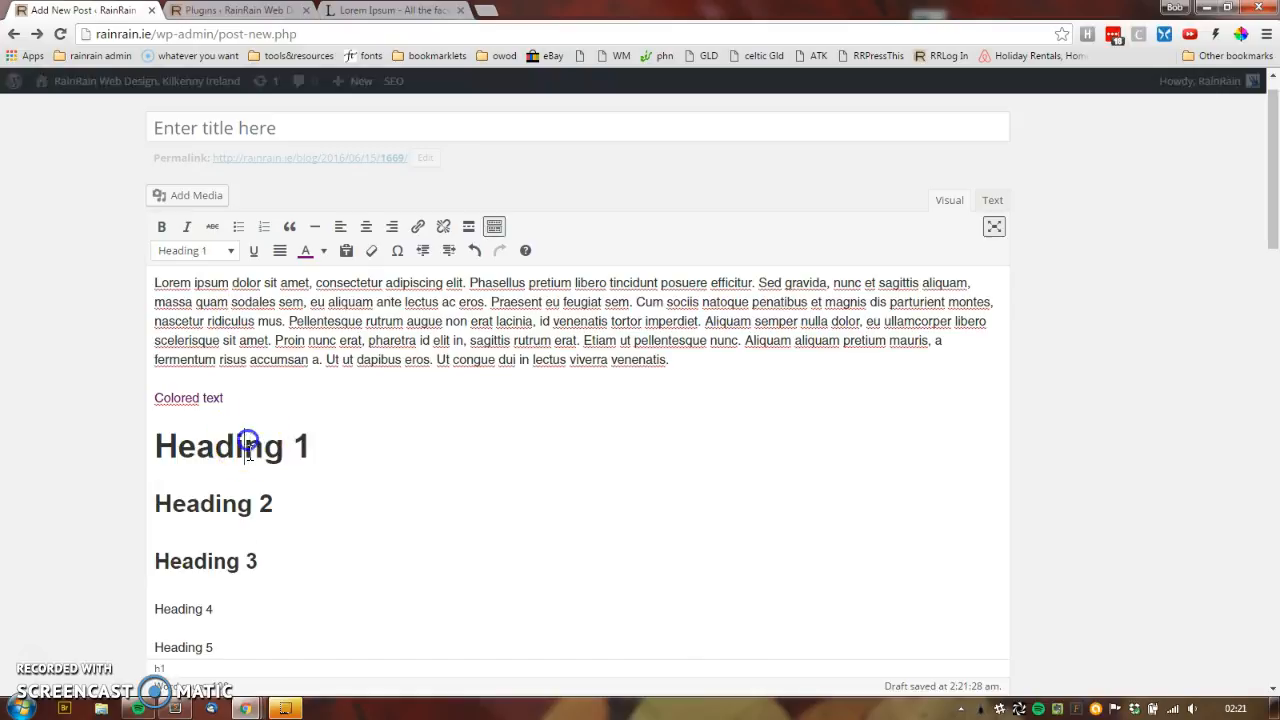
left_click(207, 510)
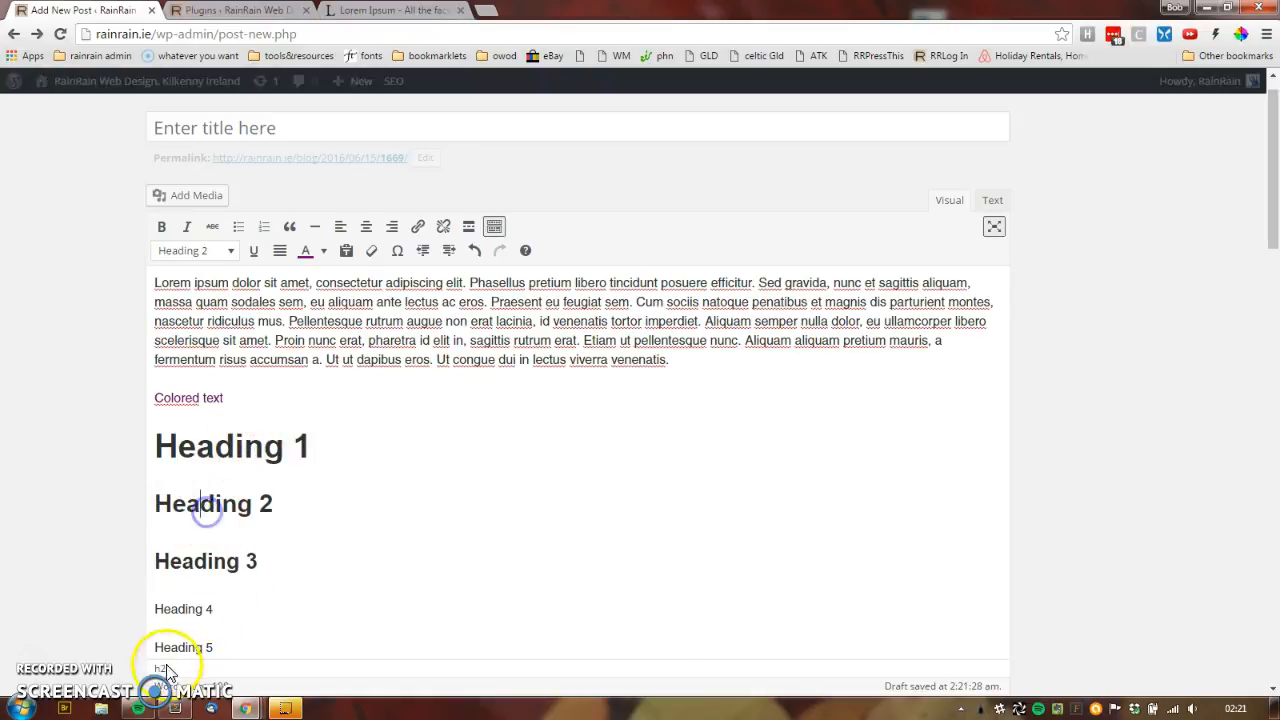
left_click(191, 572)
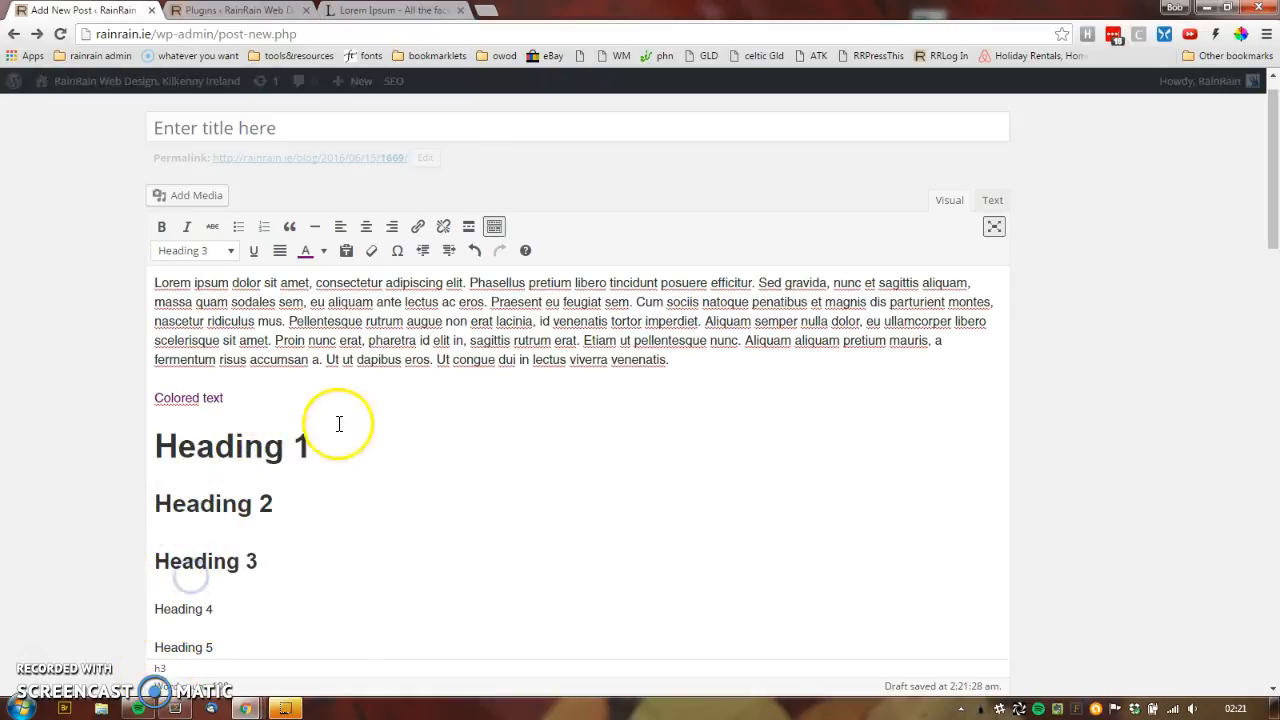
left_click_drag(228, 398, 95, 385)
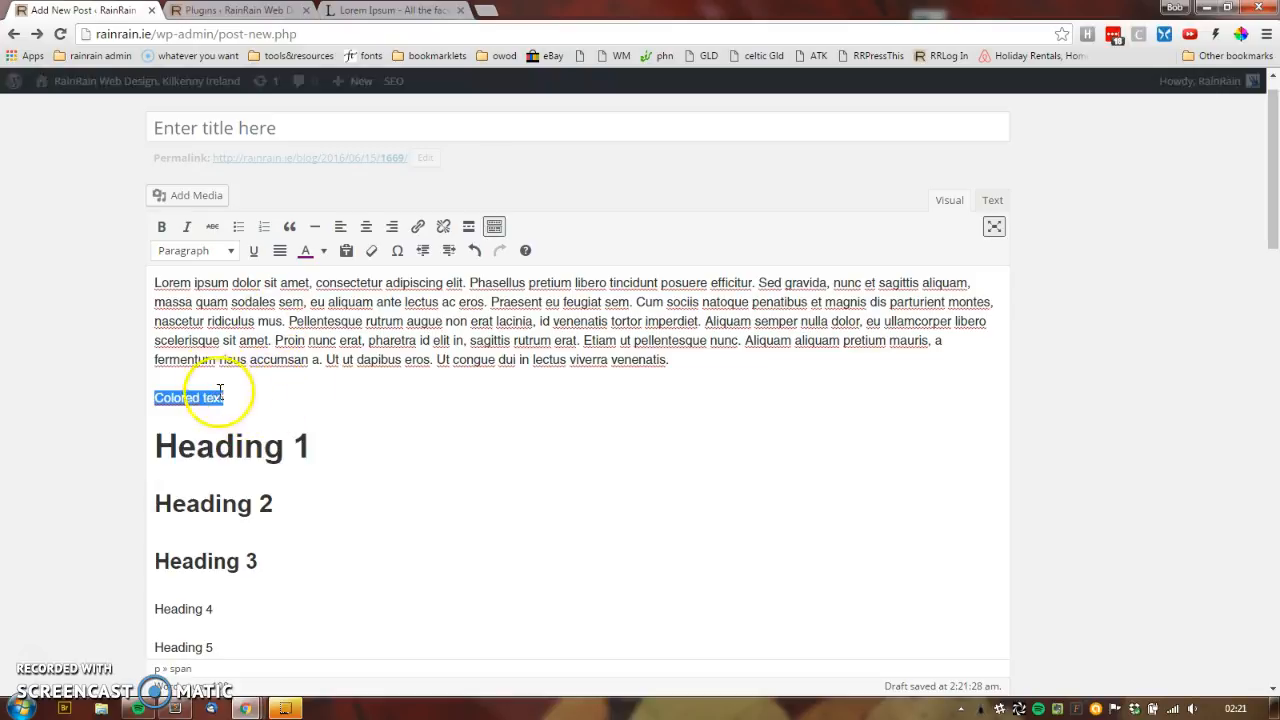
left_click(298, 305)
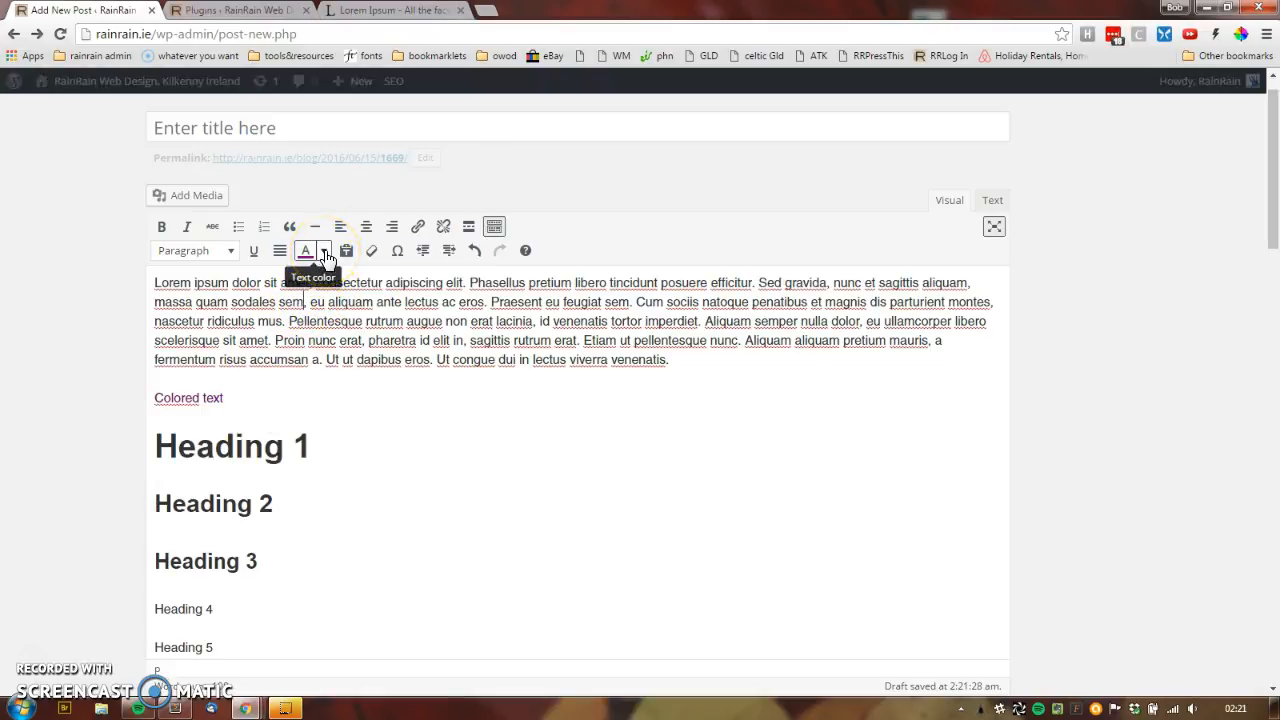
left_click(343, 355)
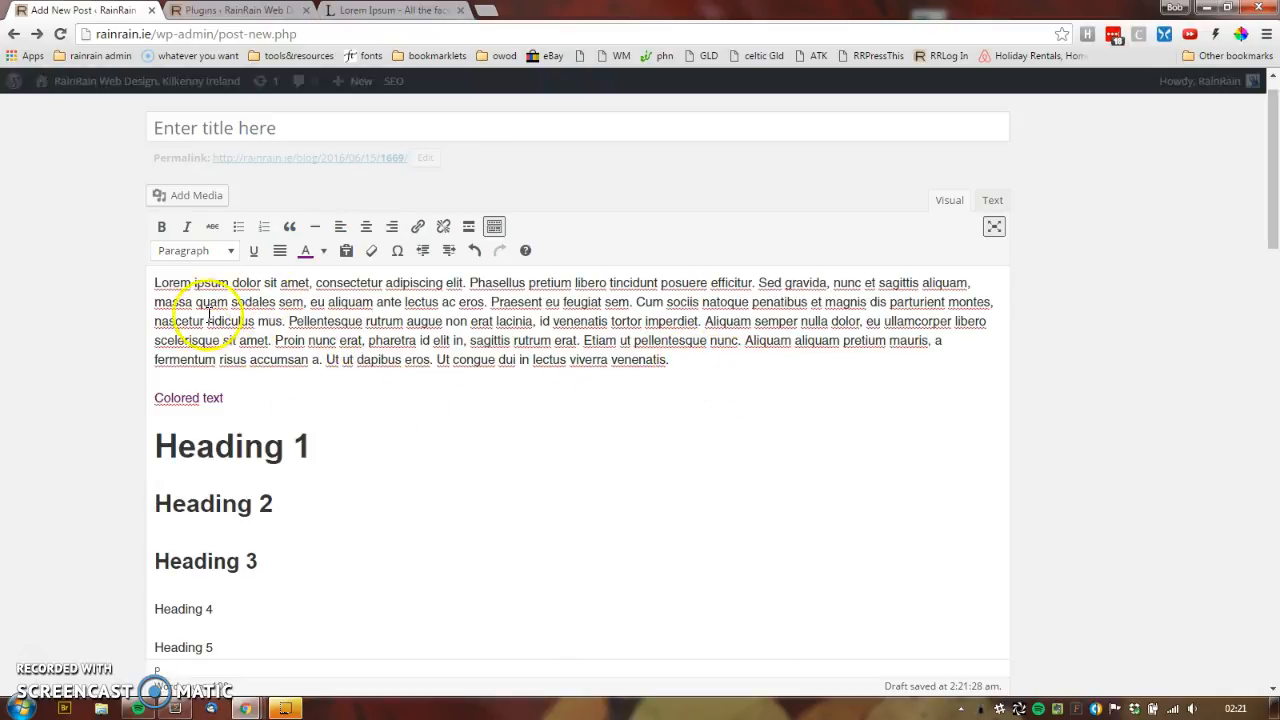
Step: Make the words "Lorem ipsum dolor" at the start of the first paragraph bold
left_click_drag(234, 283, 105, 291)
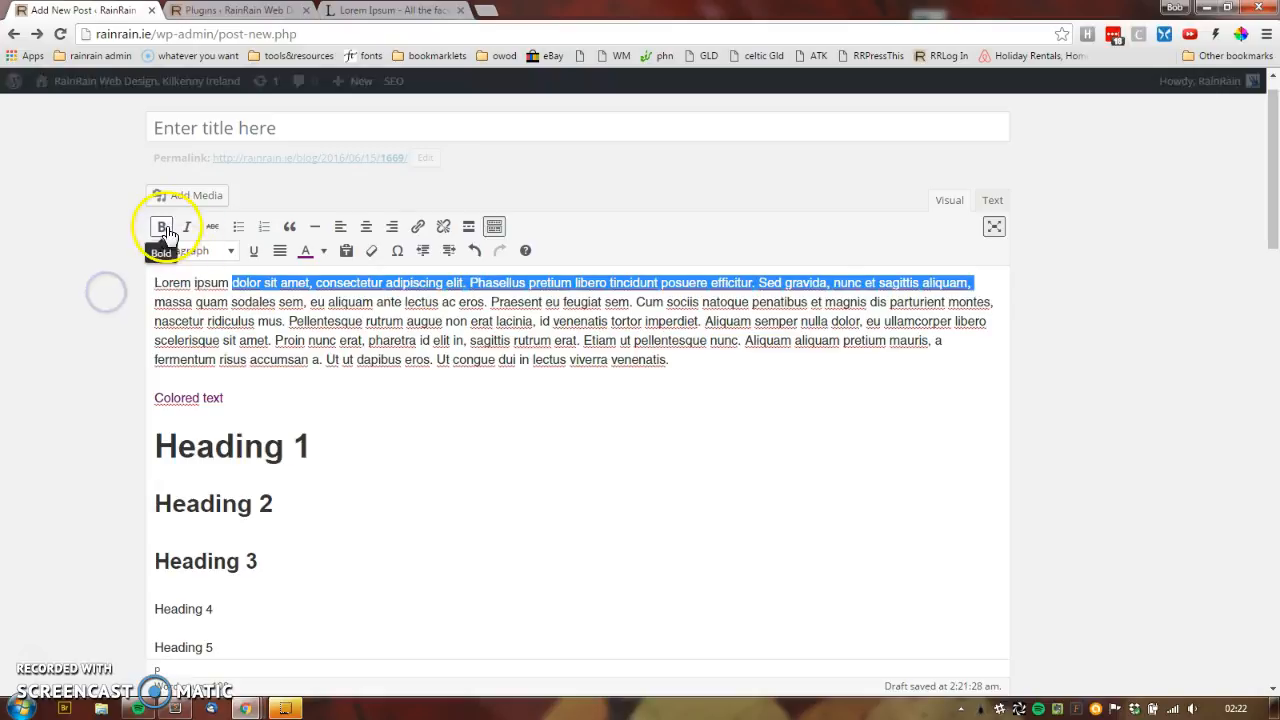
left_click(196, 298)
left_click_drag(268, 283, 100, 283)
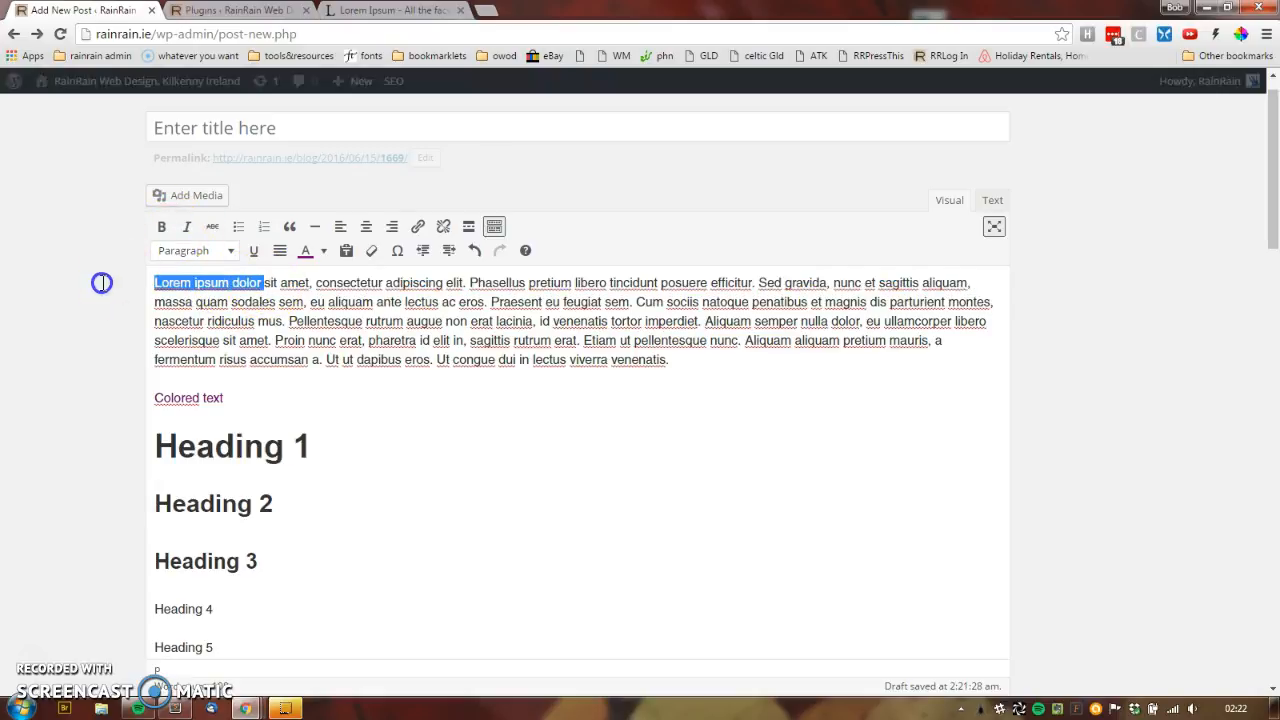
left_click(162, 226)
left_click(198, 321)
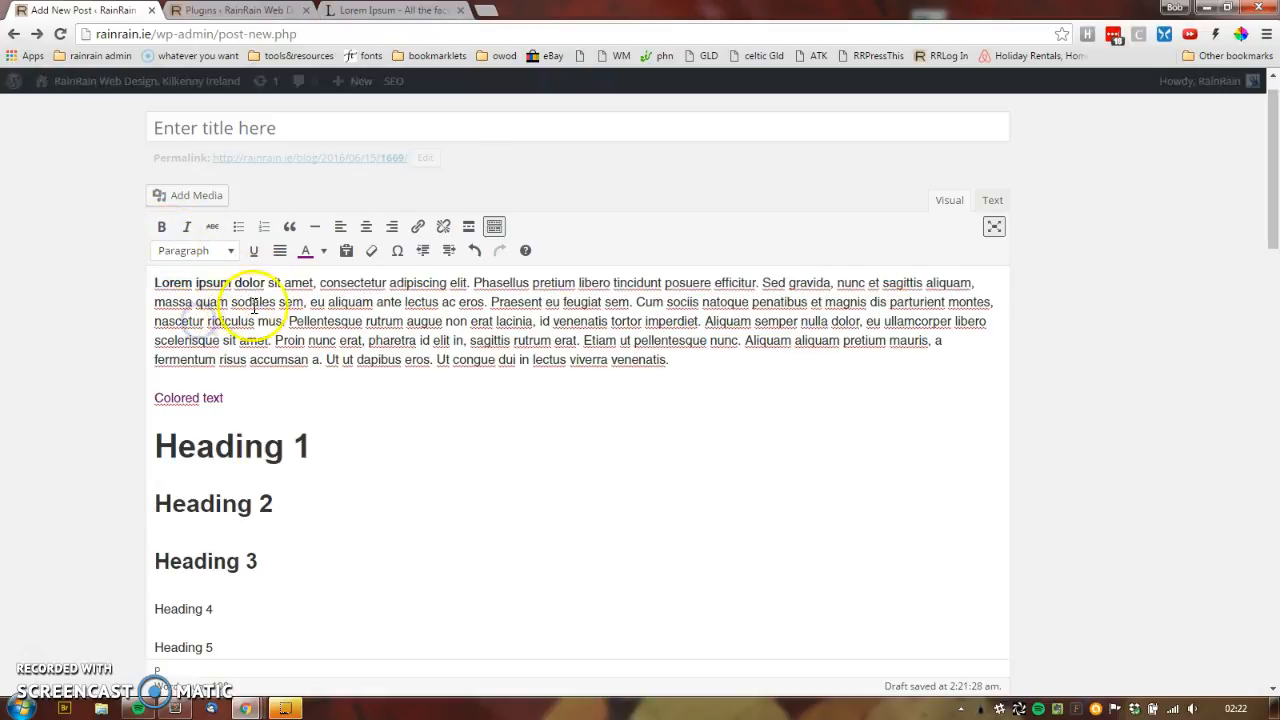
Step: Italicize "ssa quam sodales" in the first paragraph's second line and make "am sod" within it bold
left_click_drag(276, 302, 175, 306)
left_click(186, 226)
left_click(229, 340)
left_click_drag(263, 300, 210, 302)
left_click(162, 228)
left_click(203, 321)
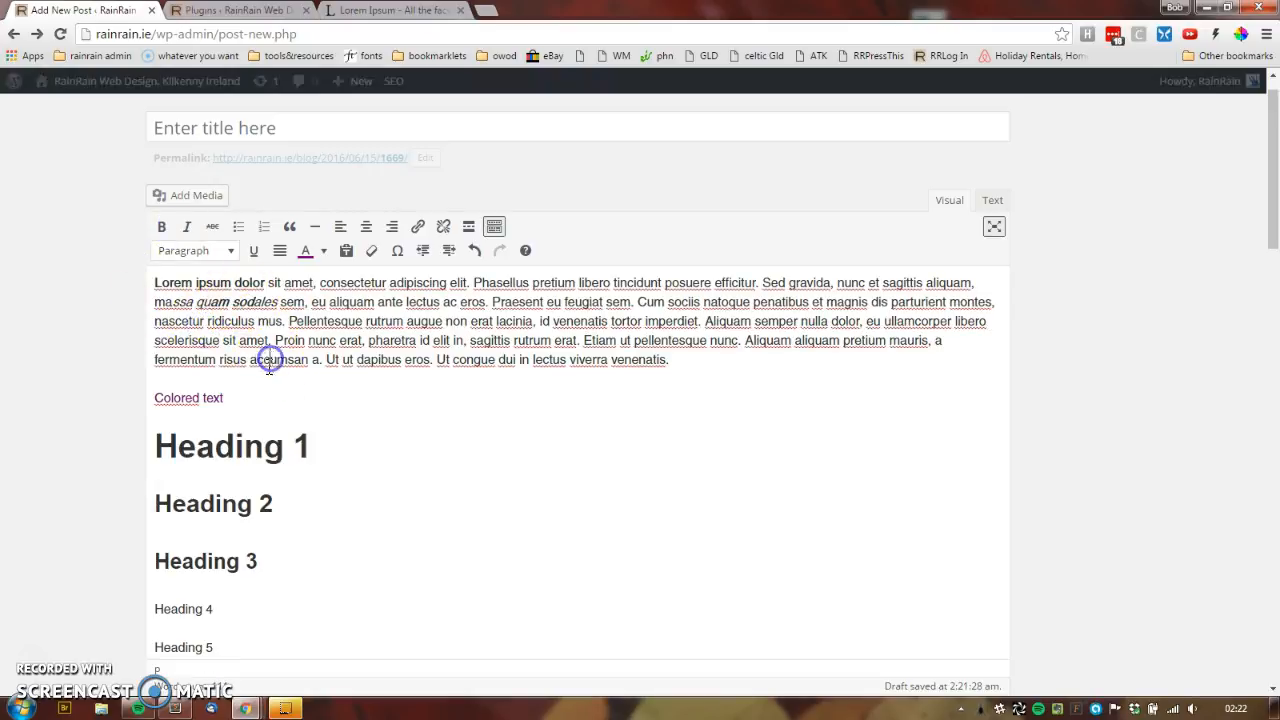
Step: Replace the "Colored text" line with three separate lines reading "list", "items" and "here"
left_click_drag(228, 398, 109, 397)
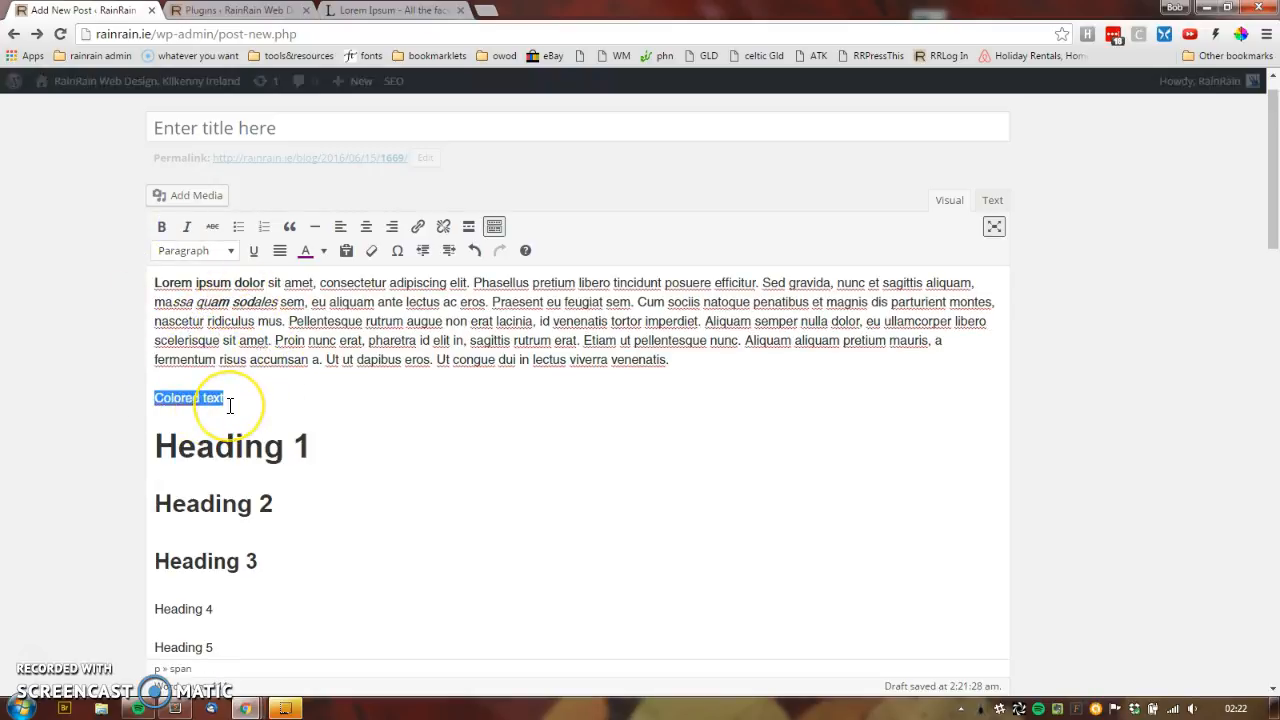
key("Delete")
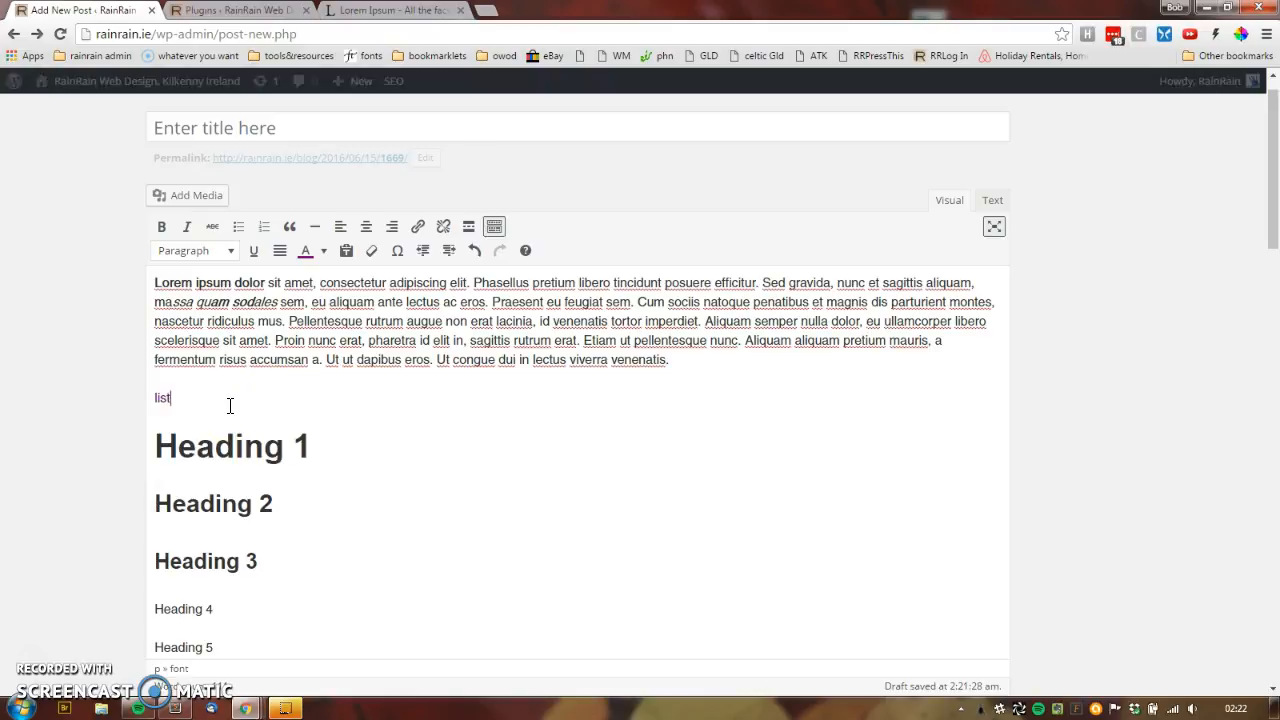
type("list")
key("Return")
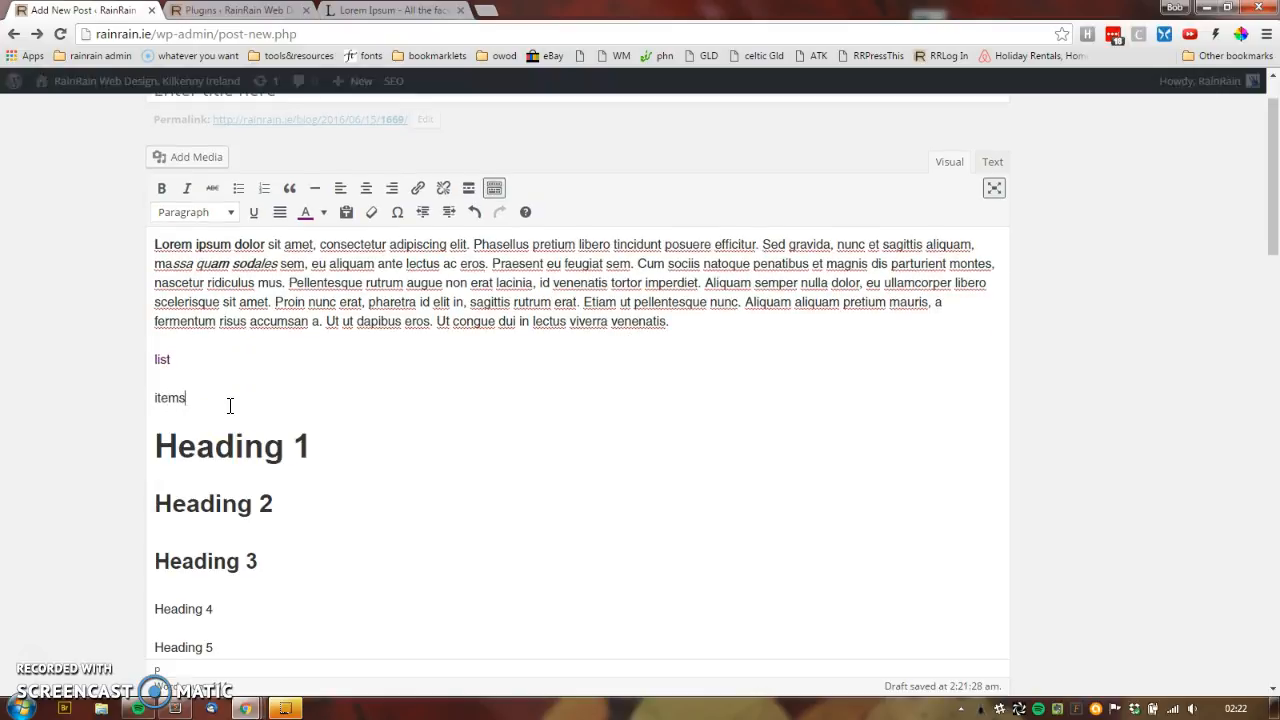
type("items")
key("Return")
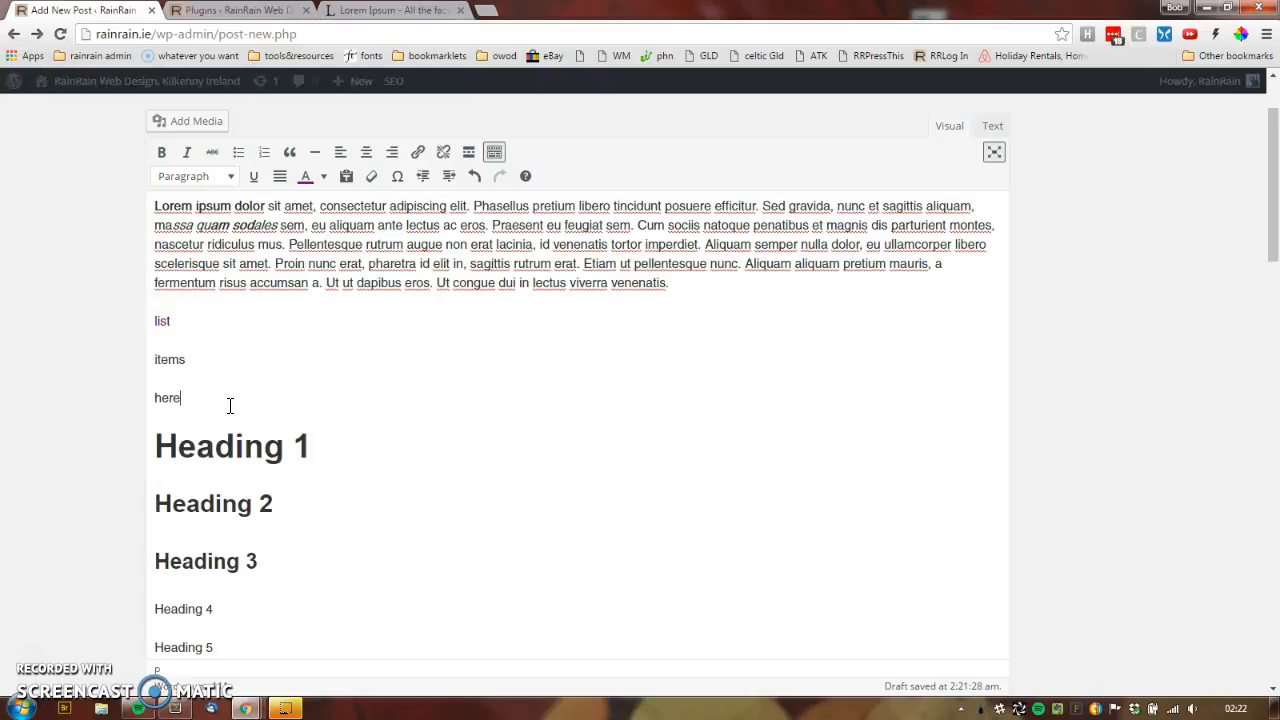
Step: Format the "list", "items" and "here" lines as a bulleted list and convert it to a numbered list
key("shift+Up")
key("shift+Down")
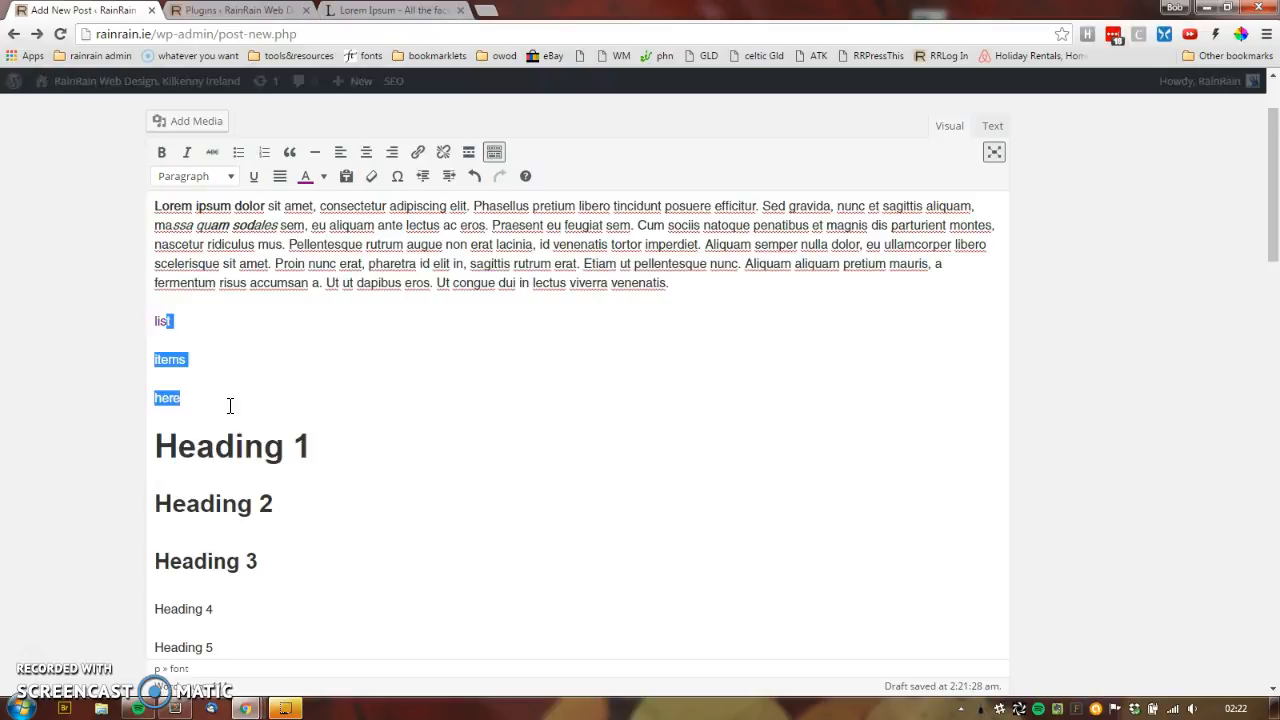
left_click(238, 152)
left_click(263, 153)
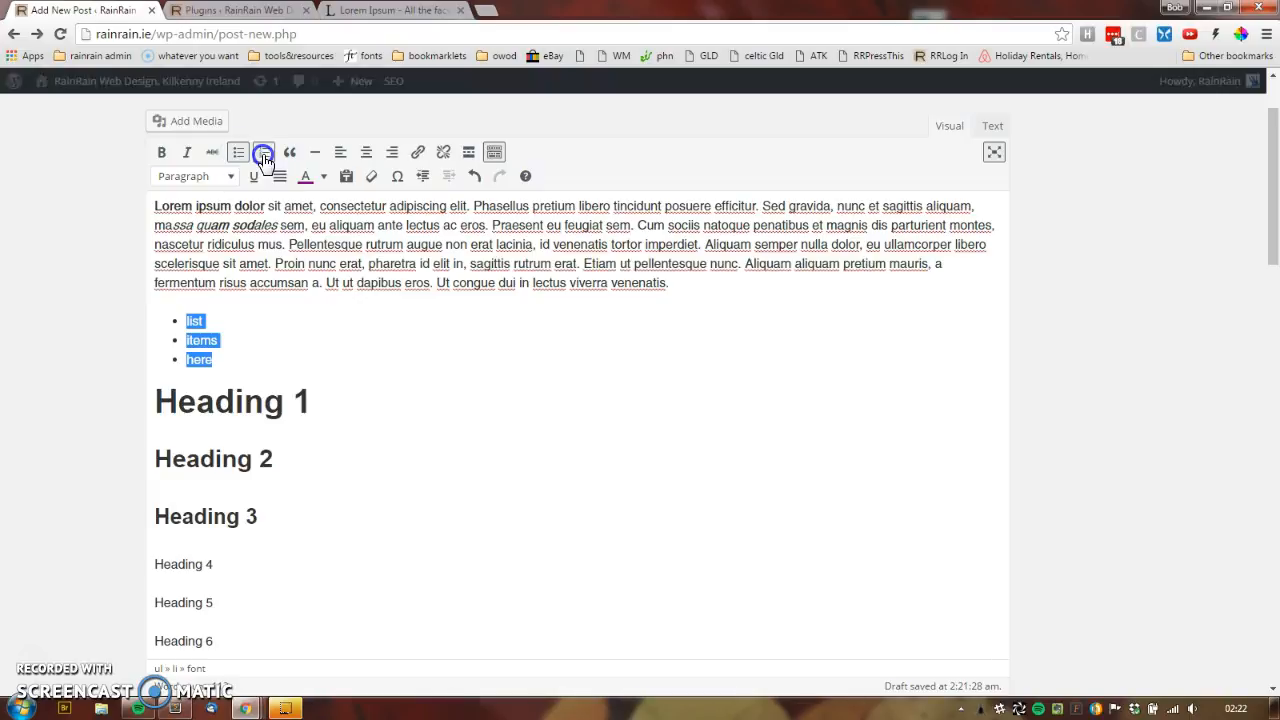
Step: Demote "items" to a sub-item of "list" and add a second sub-item "ij" below it
left_click(240, 350)
left_click(186, 340)
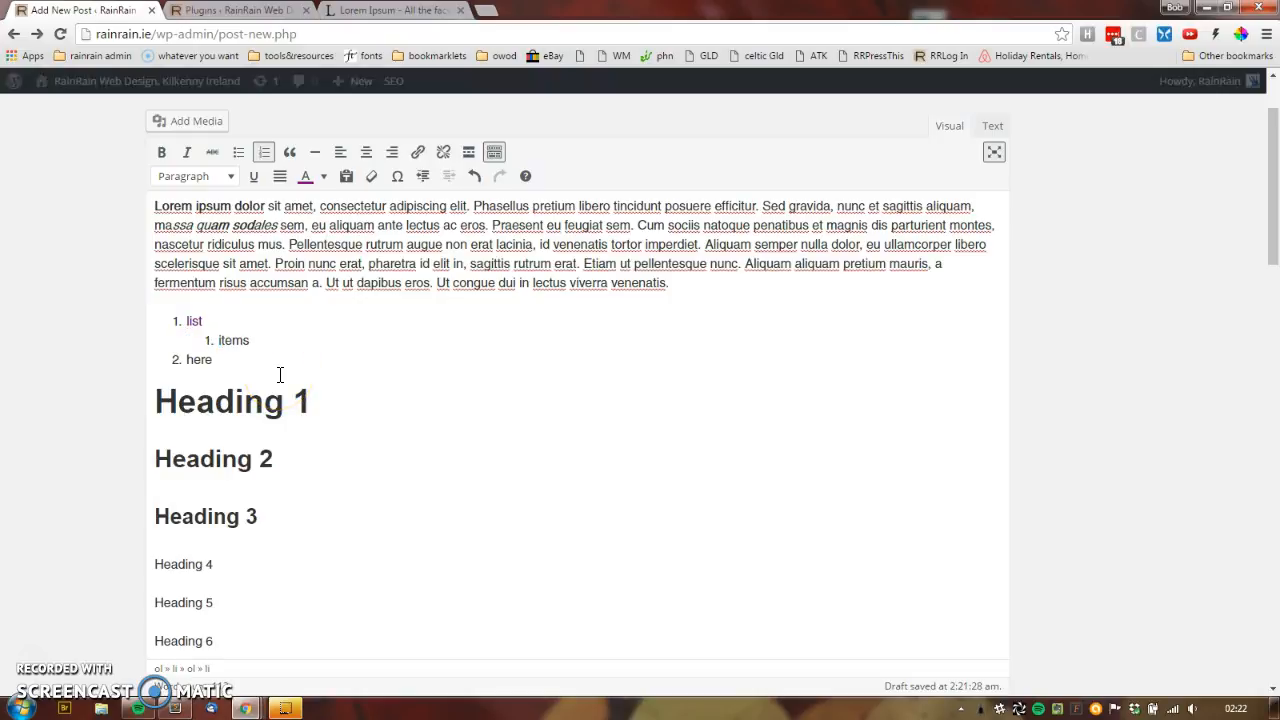
key("Return")
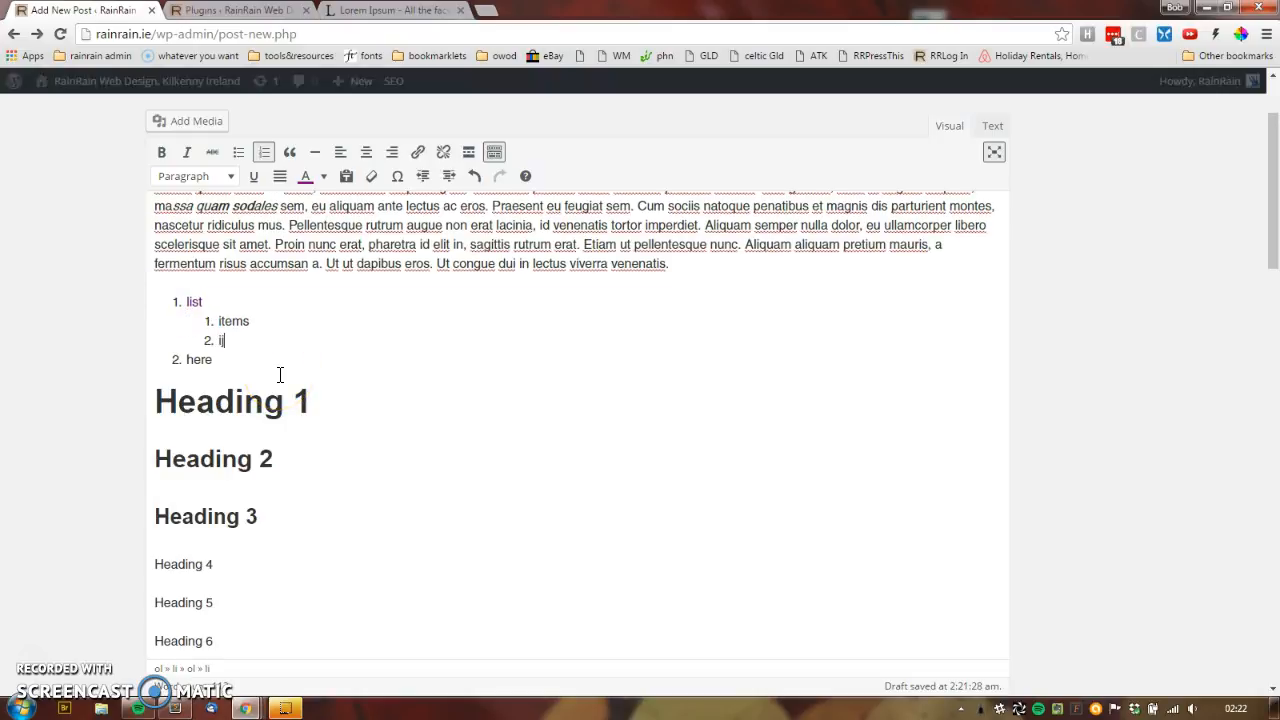
Step: Under "here", nest "kljlkj", one level deeper "ikjlk", and below that the three items "lkjlkj", "lkjlkjlkj" and "lkjlk"
key("Return")
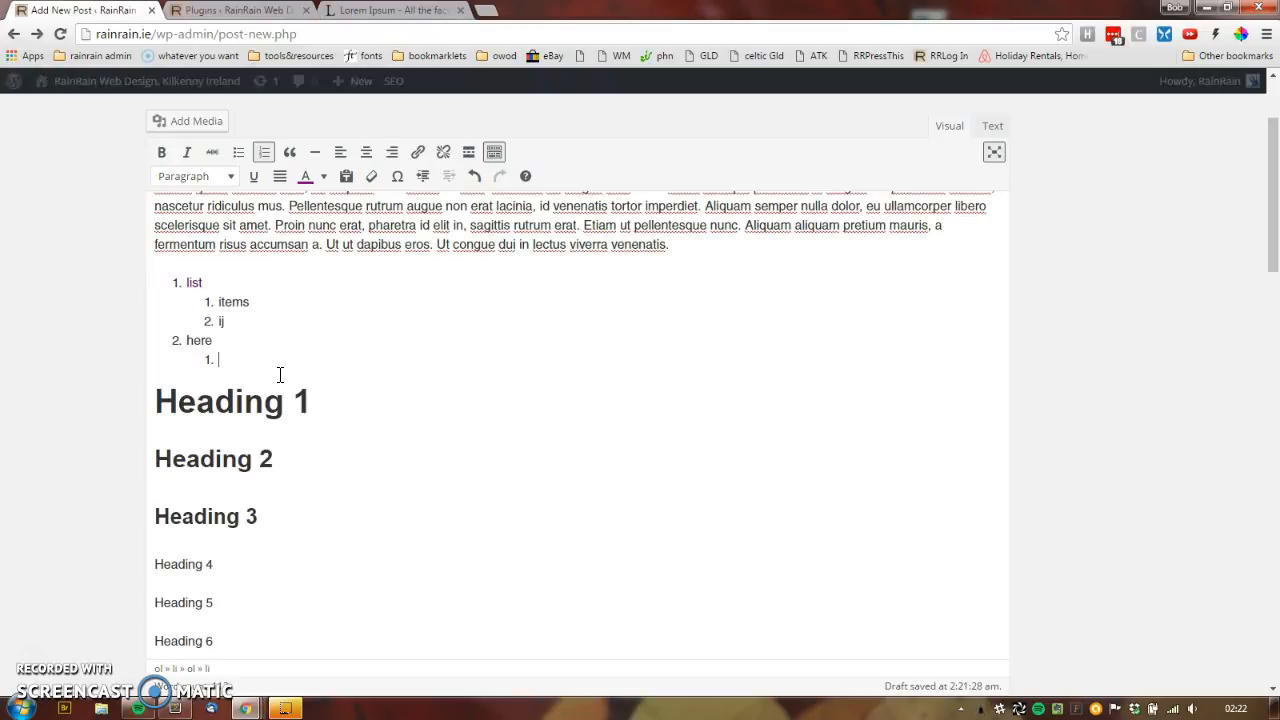
key("Return")
type("ikj")
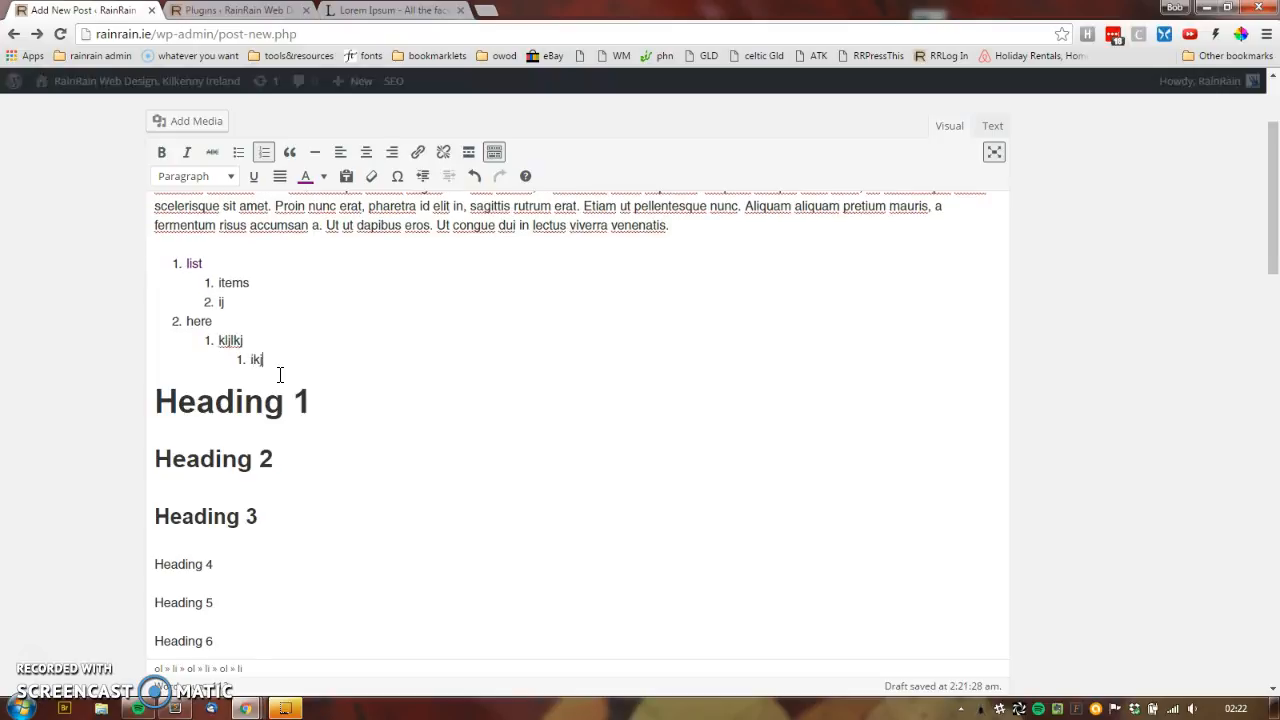
type("lk")
key("Return")
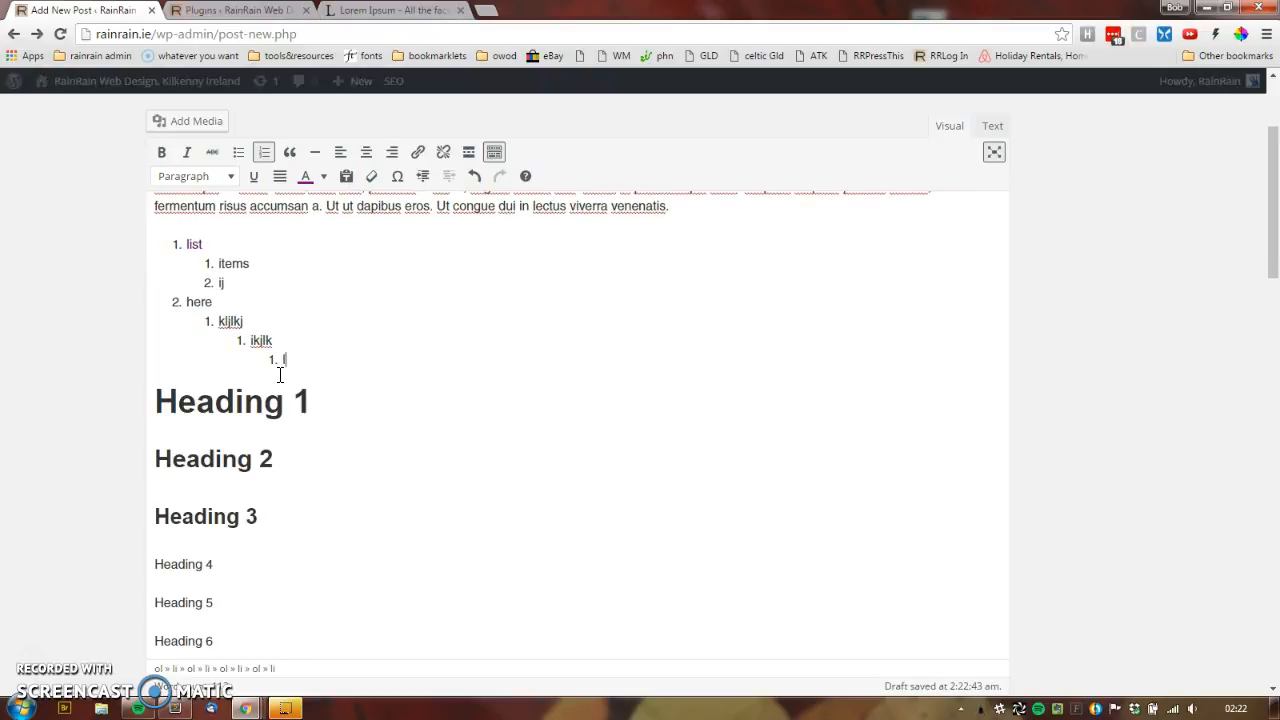
key("Return")
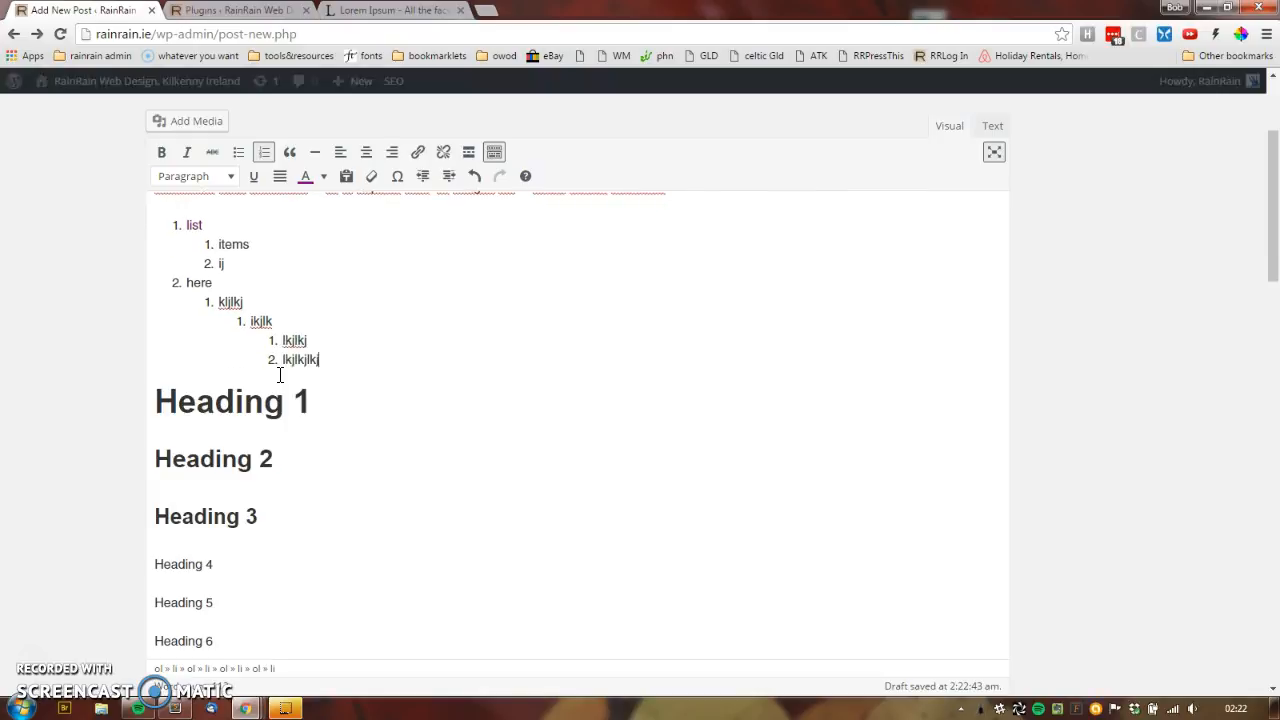
type("lkjlkjlkj")
key("Return")
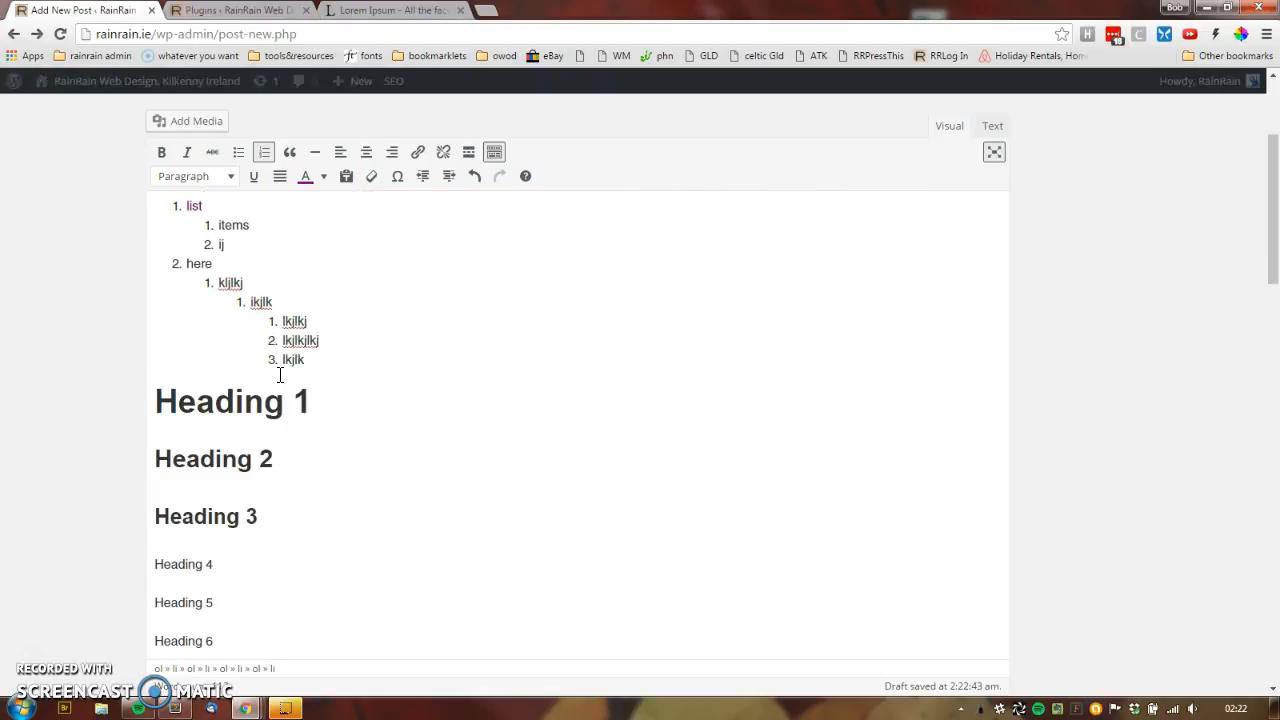
scroll(280, 375, "up", 2)
left_click_drag(360, 526, 130, 362)
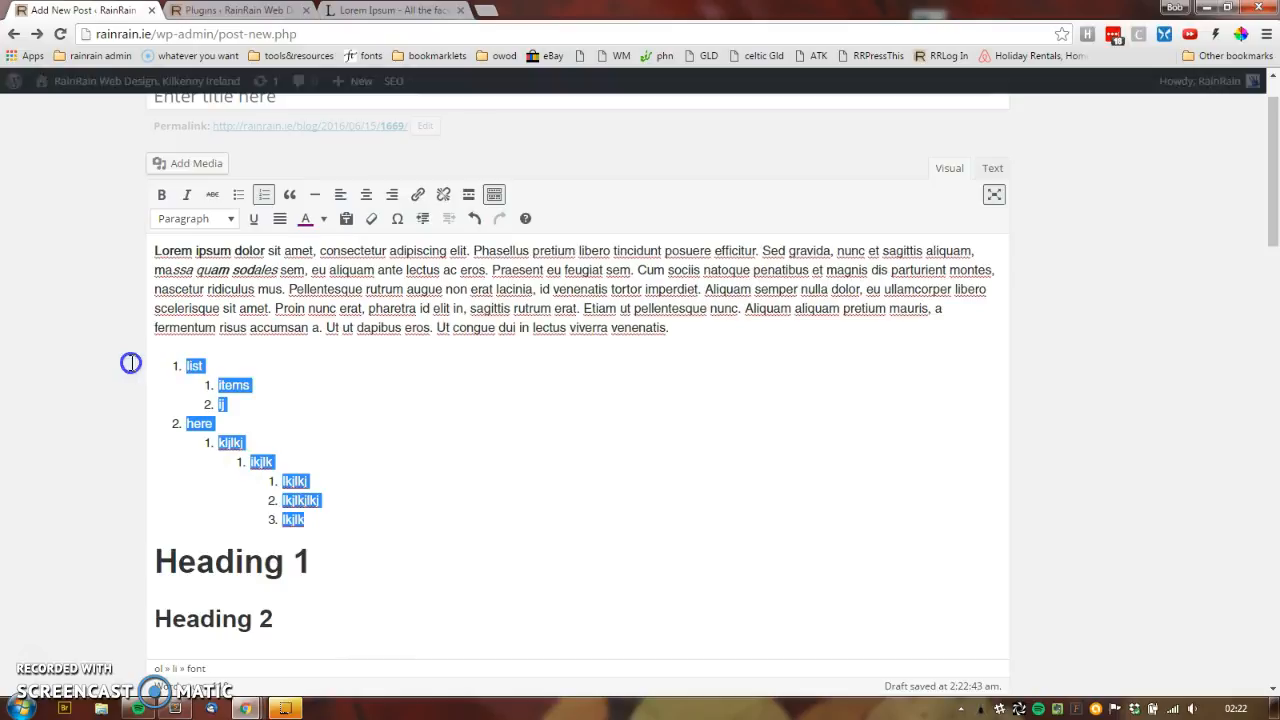
left_click(400, 437)
left_click(351, 420)
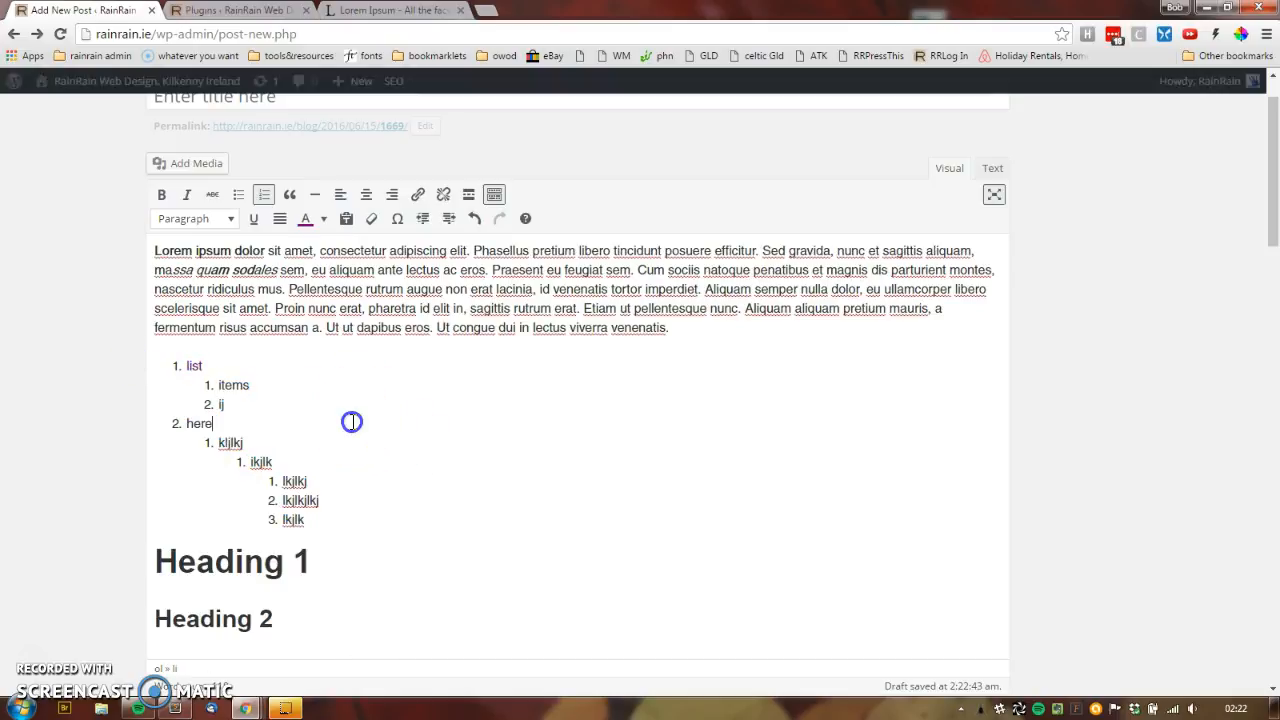
left_click(337, 519)
Step: Split the first paragraph after "nulla dolor," so that "eu ullamcorper" starts a new paragraph
left_click(870, 293)
key("Return")
key("Return")
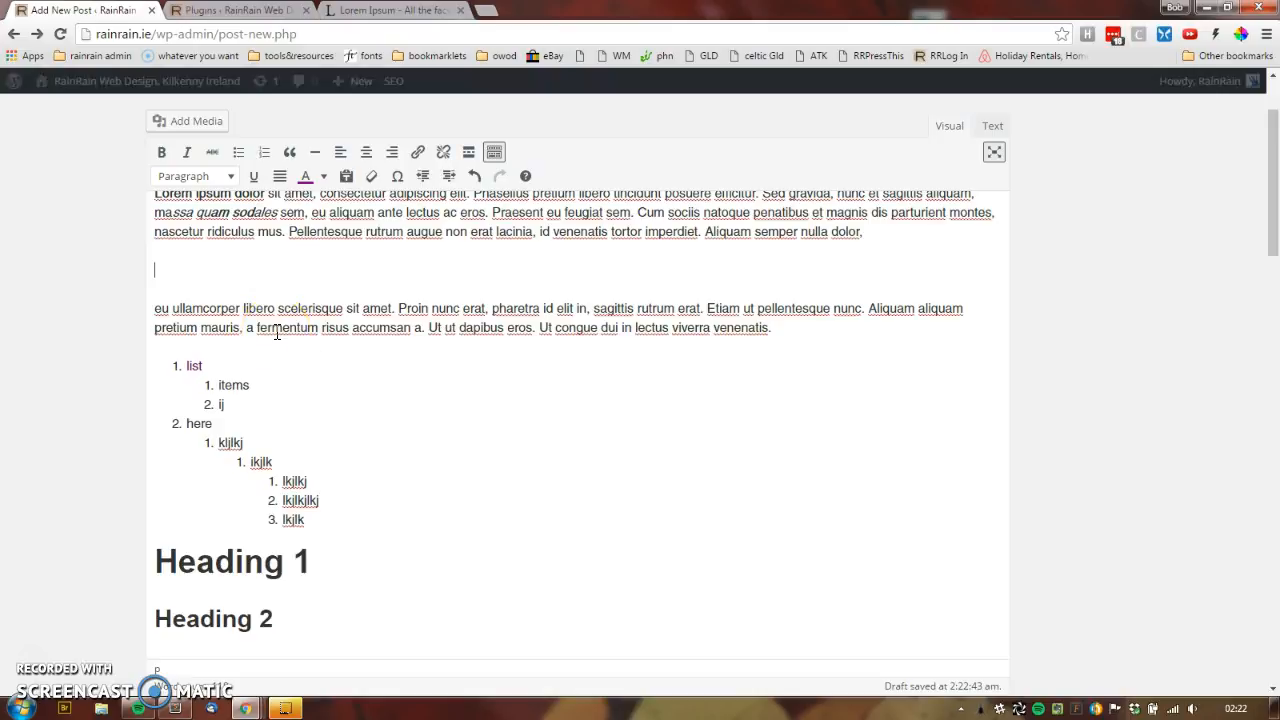
key("BackSpace")
key("BackSpace")
key("Right")
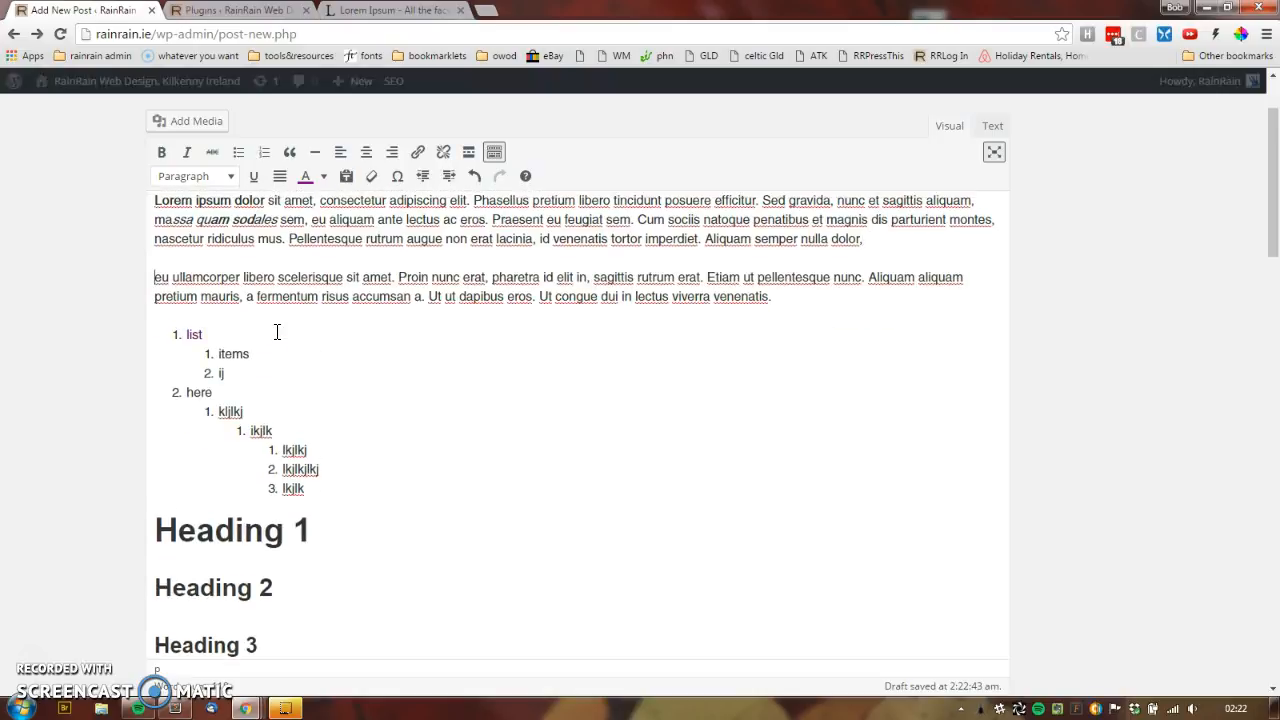
Step: Indent the "eu ullamcorper" paragraph by three levels and reduce its indent back to none
key("shift+Down")
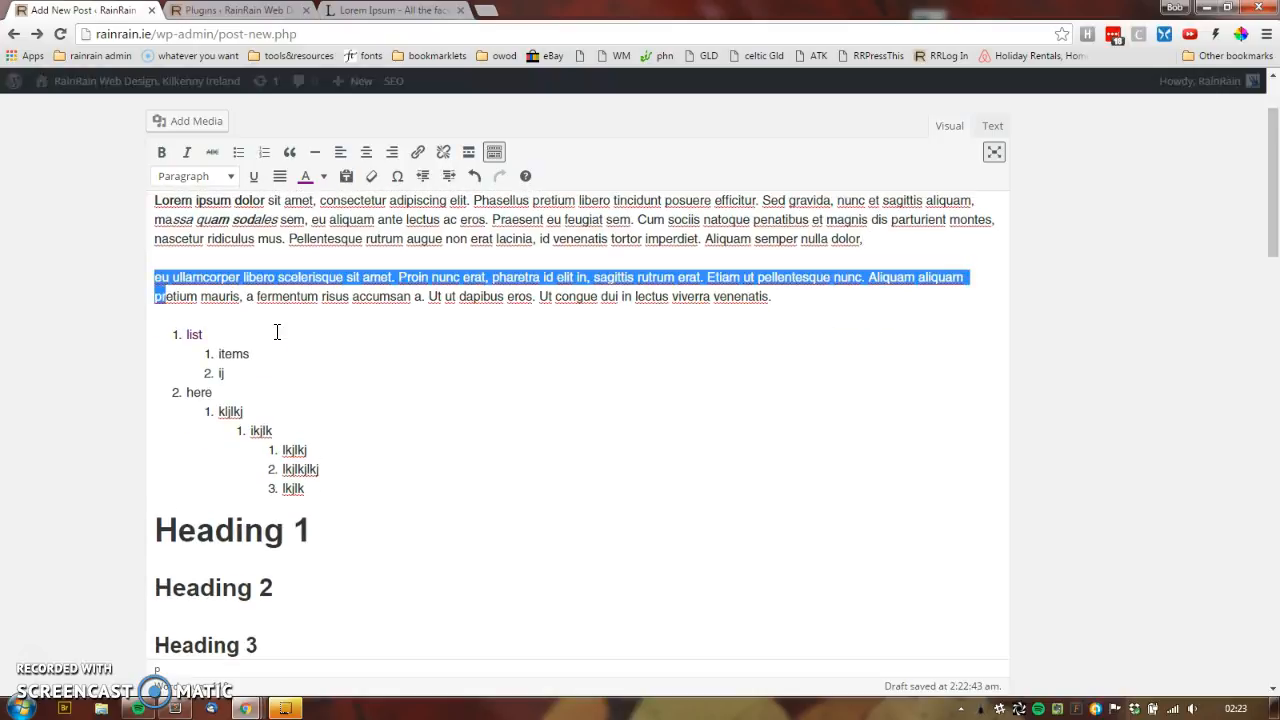
left_click(449, 176)
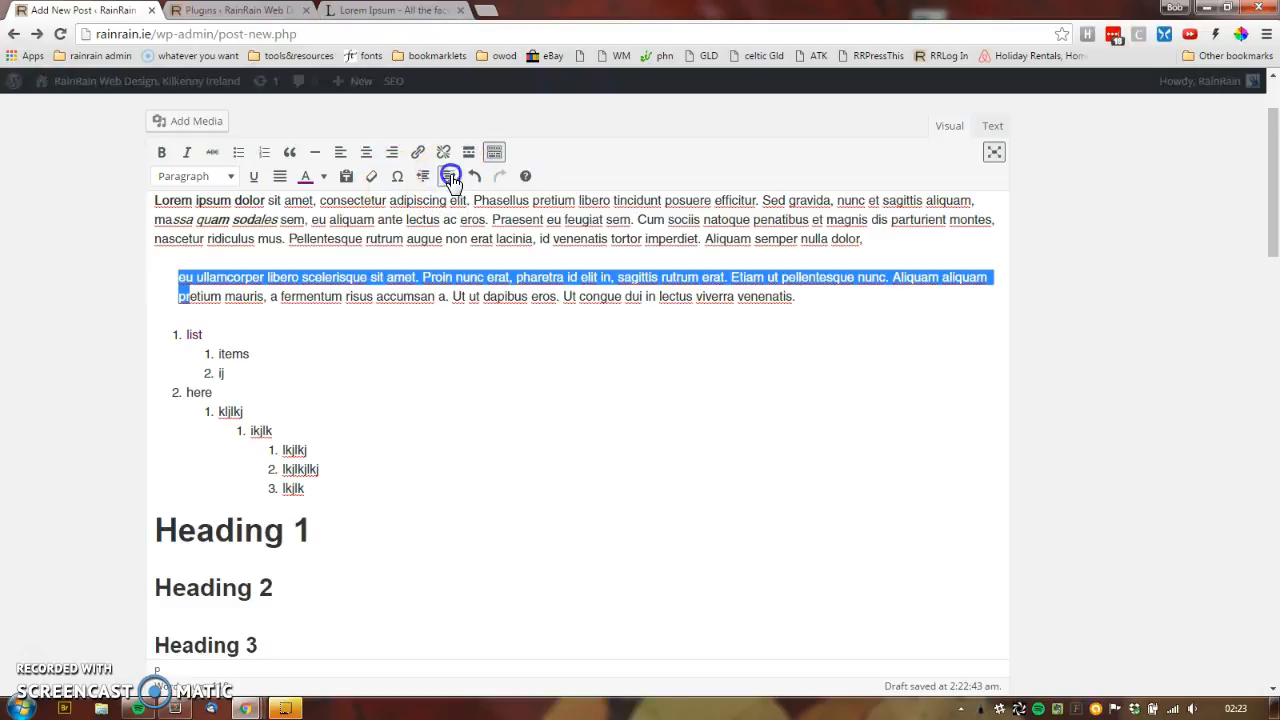
left_click(450, 178)
left_click(450, 178)
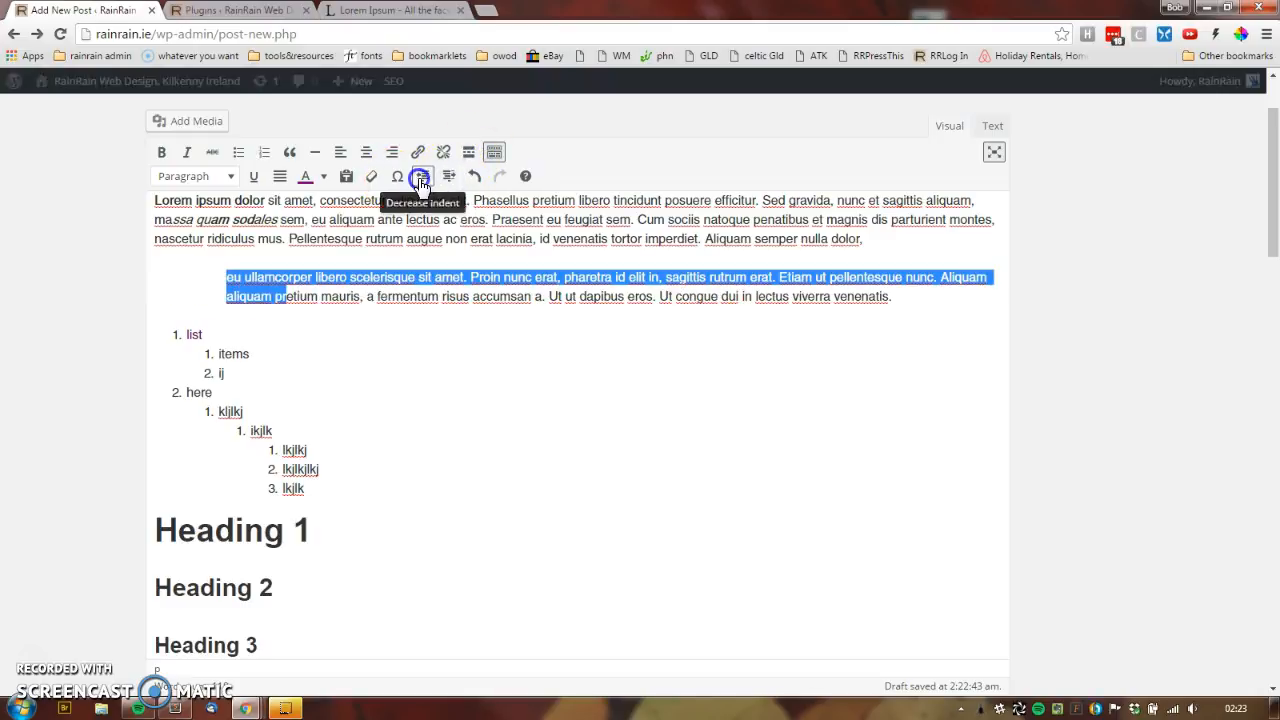
left_click(422, 182)
left_click(422, 182)
left_click(390, 403)
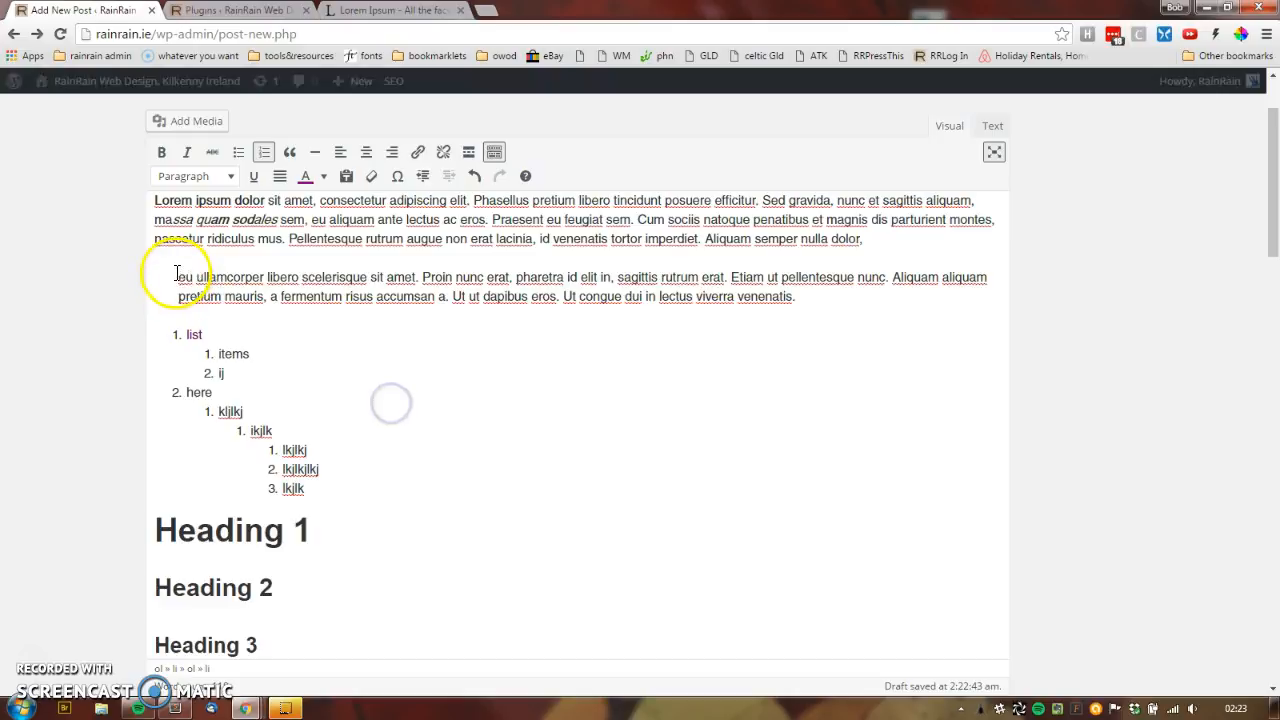
triple_click(180, 276)
left_click(422, 176)
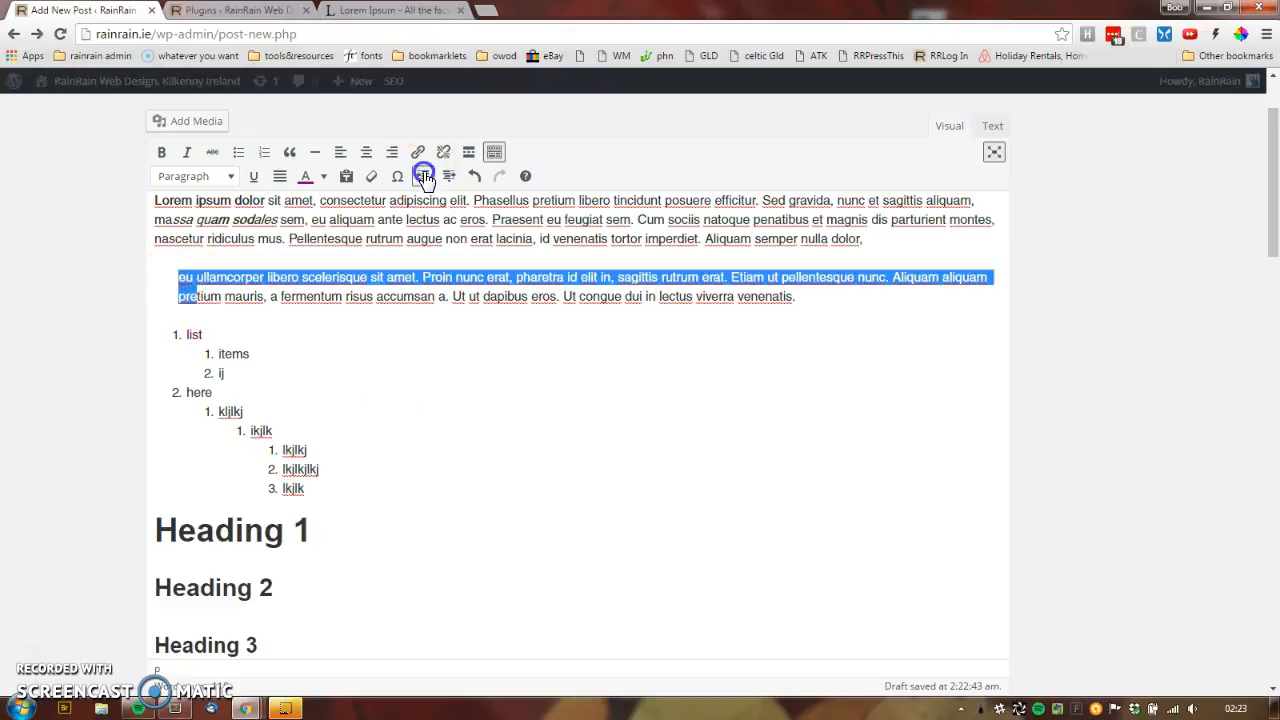
Step: Format the "eu ullamcorper" paragraph as a blockquote
left_click(290, 152)
left_click(207, 289)
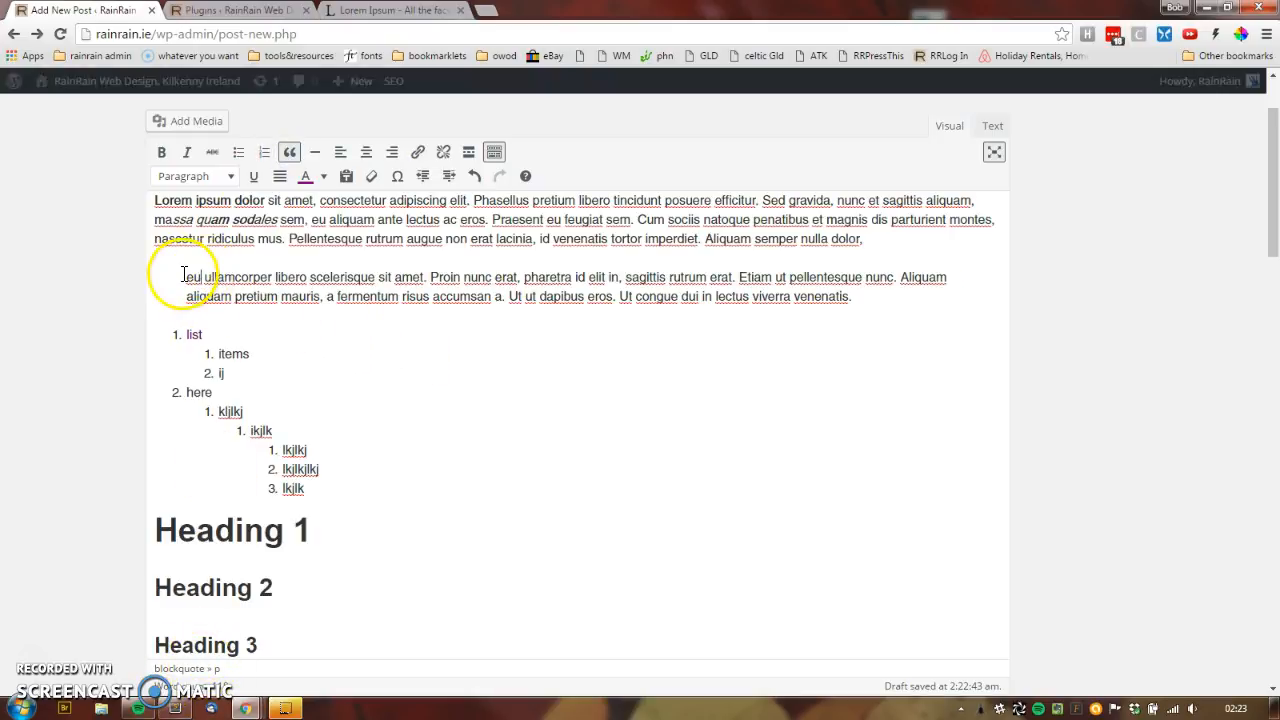
left_click_drag(187, 278, 207, 293)
left_click(257, 331)
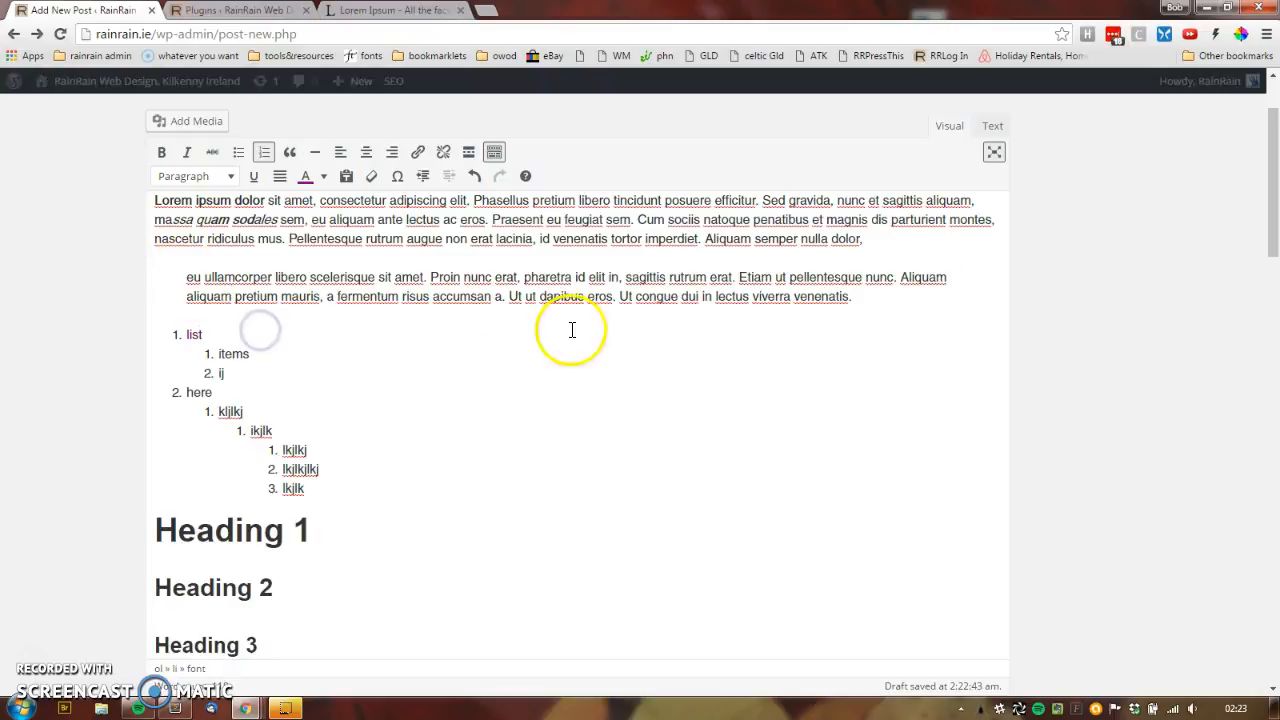
Step: Publish the post and open its permalink in a new browser tab
scroll(1278, 287, "up", 1)
left_click(1212, 338)
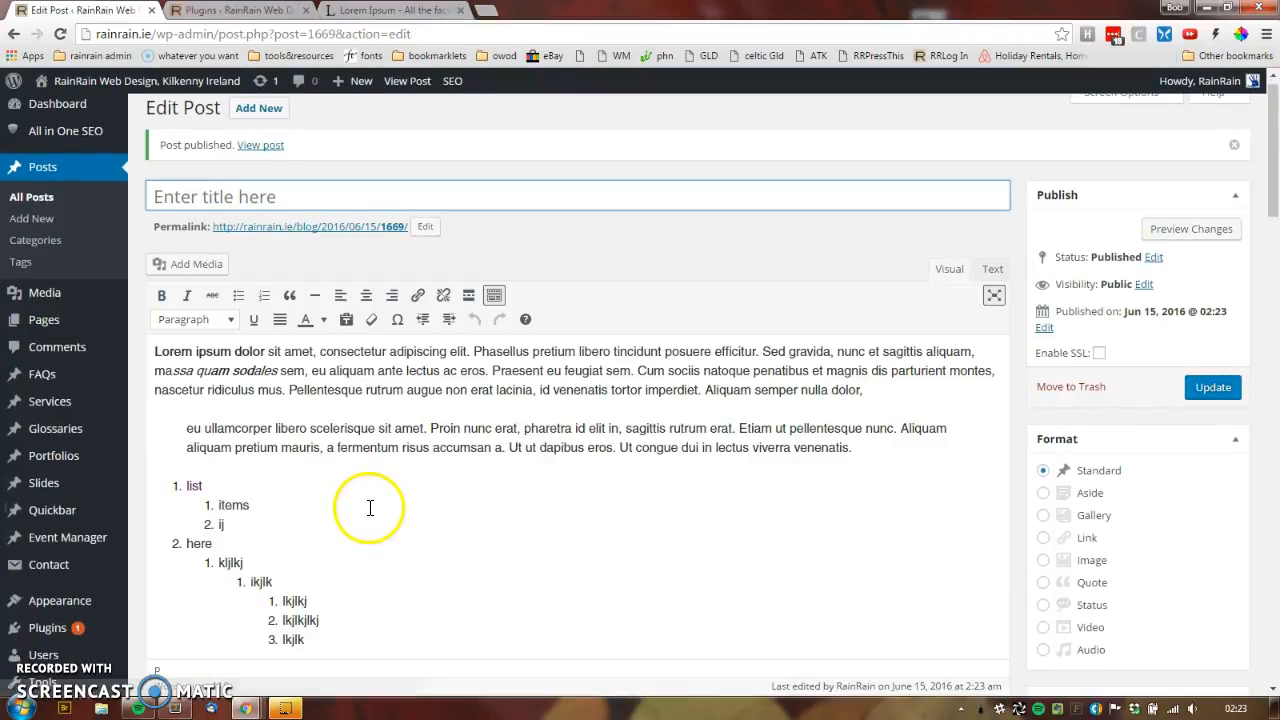
left_click(345, 226)
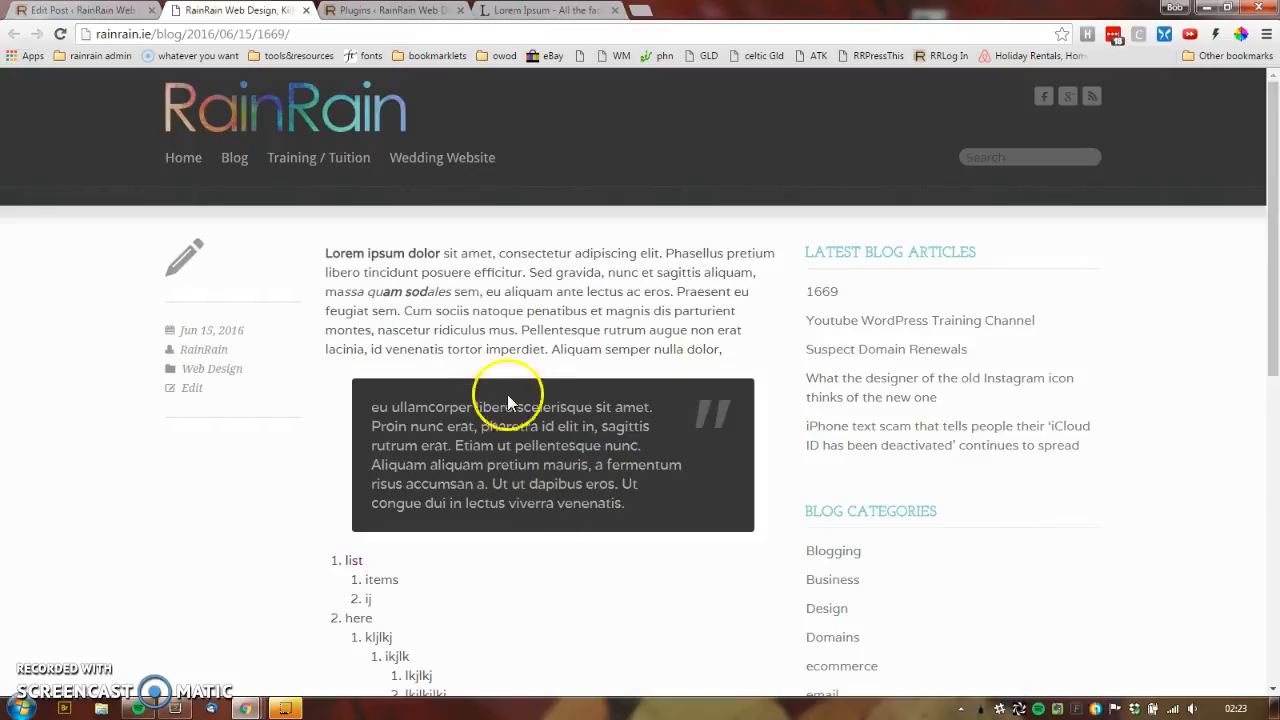
Step: Examine the blockquote, the nested list and the headings on the published page
left_click_drag(370, 407, 656, 520)
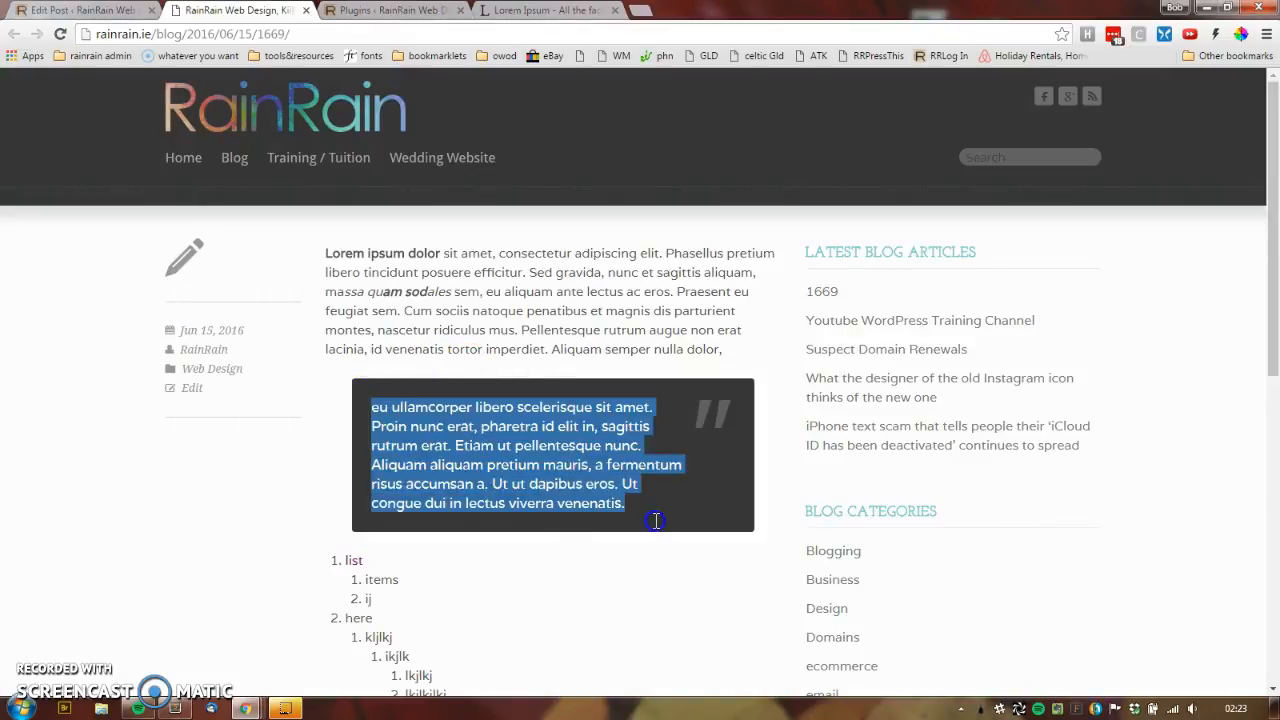
left_click(671, 515)
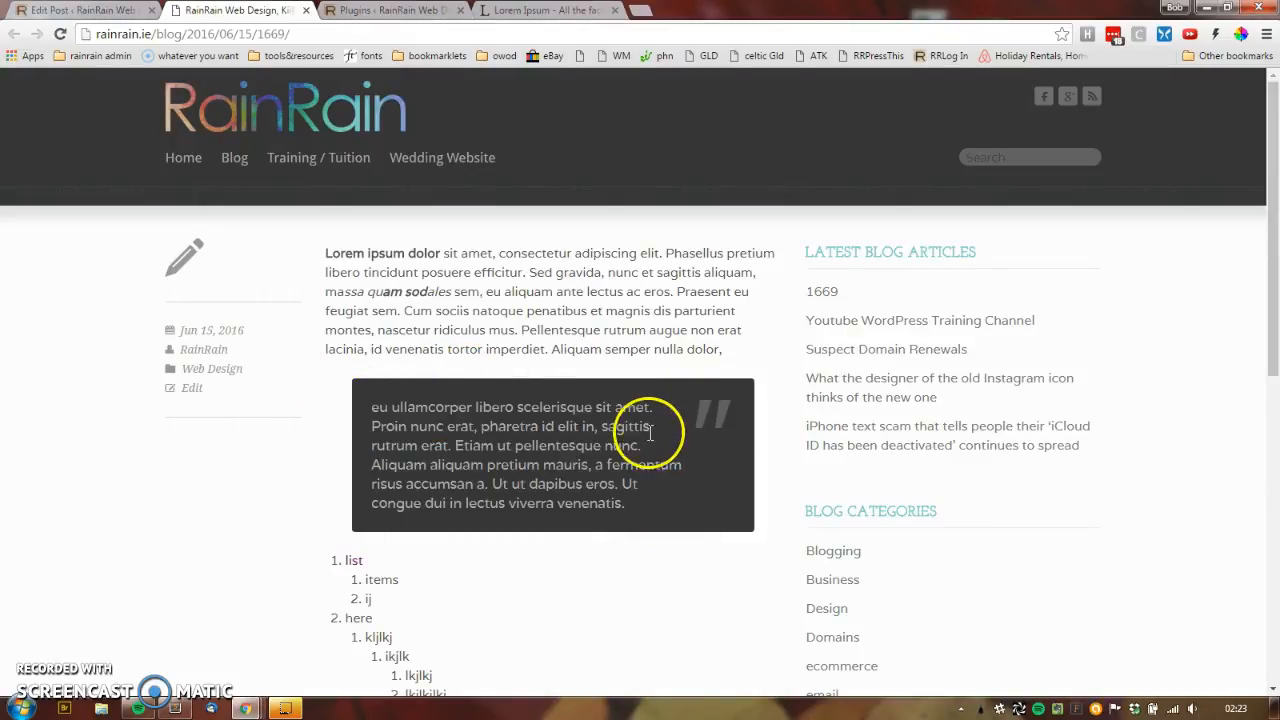
scroll(576, 405, "down", 4)
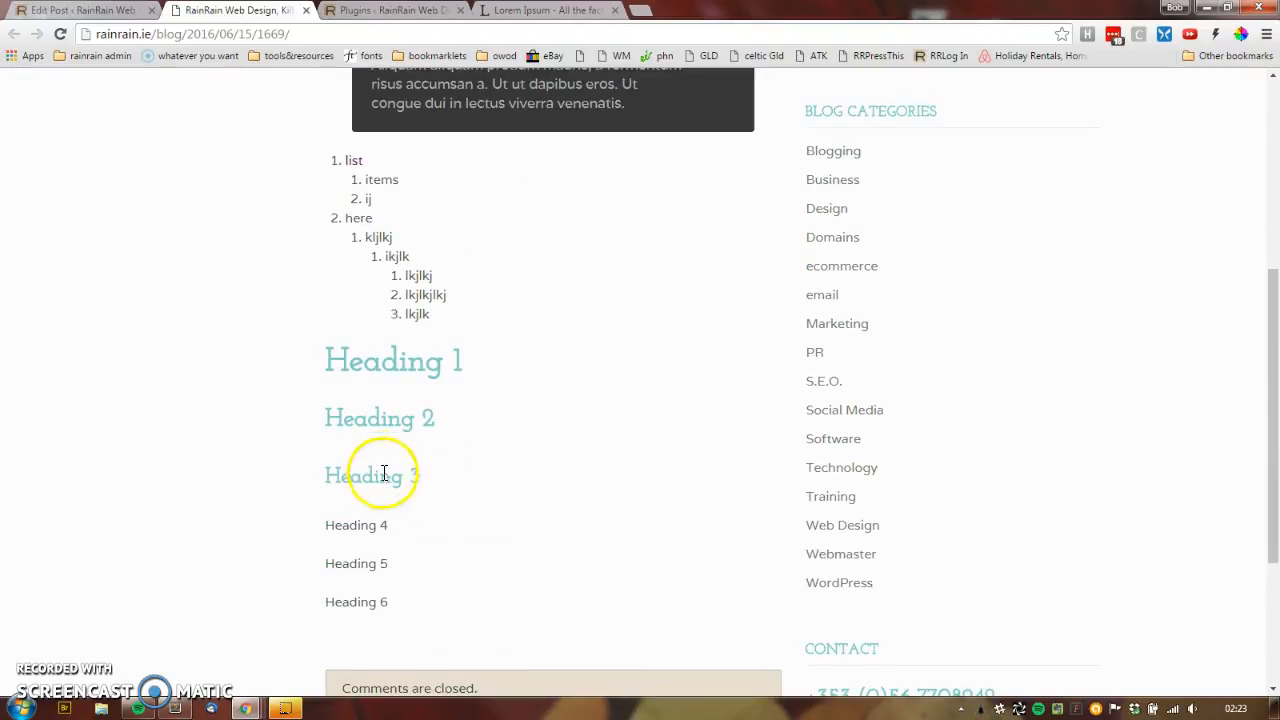
Step: Return to the post editor and right-align the blockquote paragraph
left_click(85, 14)
left_click(357, 457)
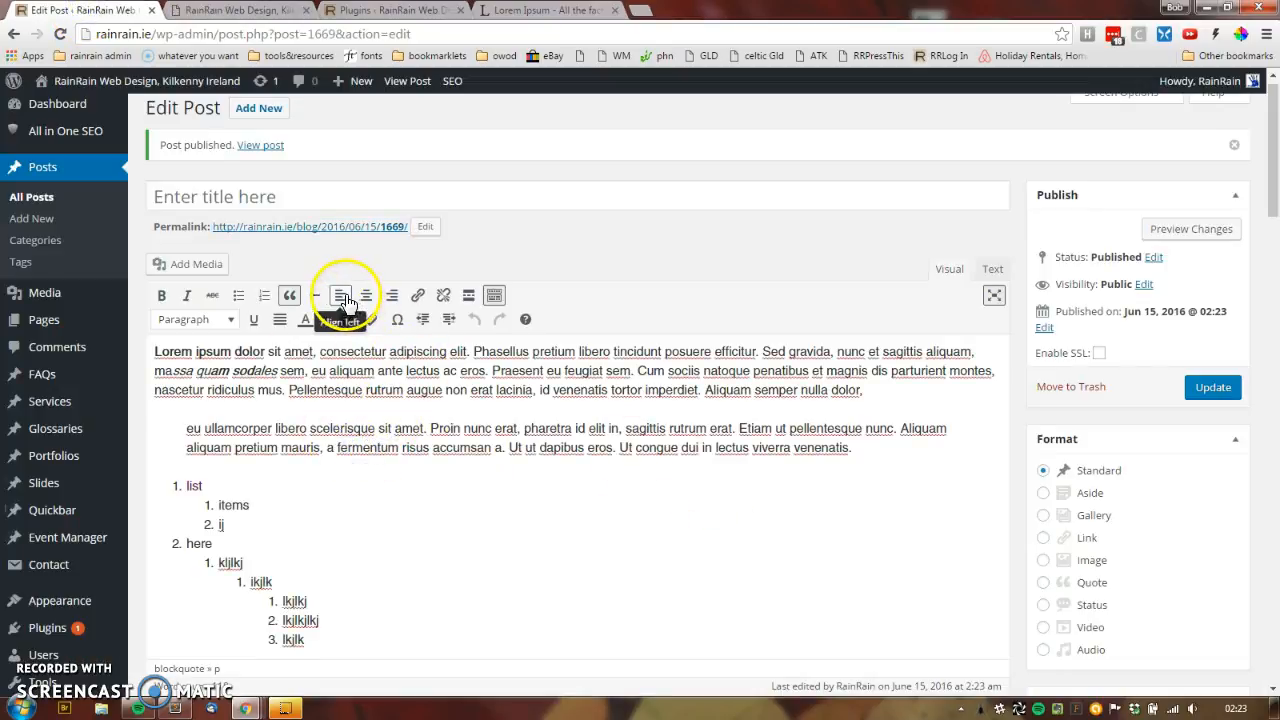
left_click(392, 295)
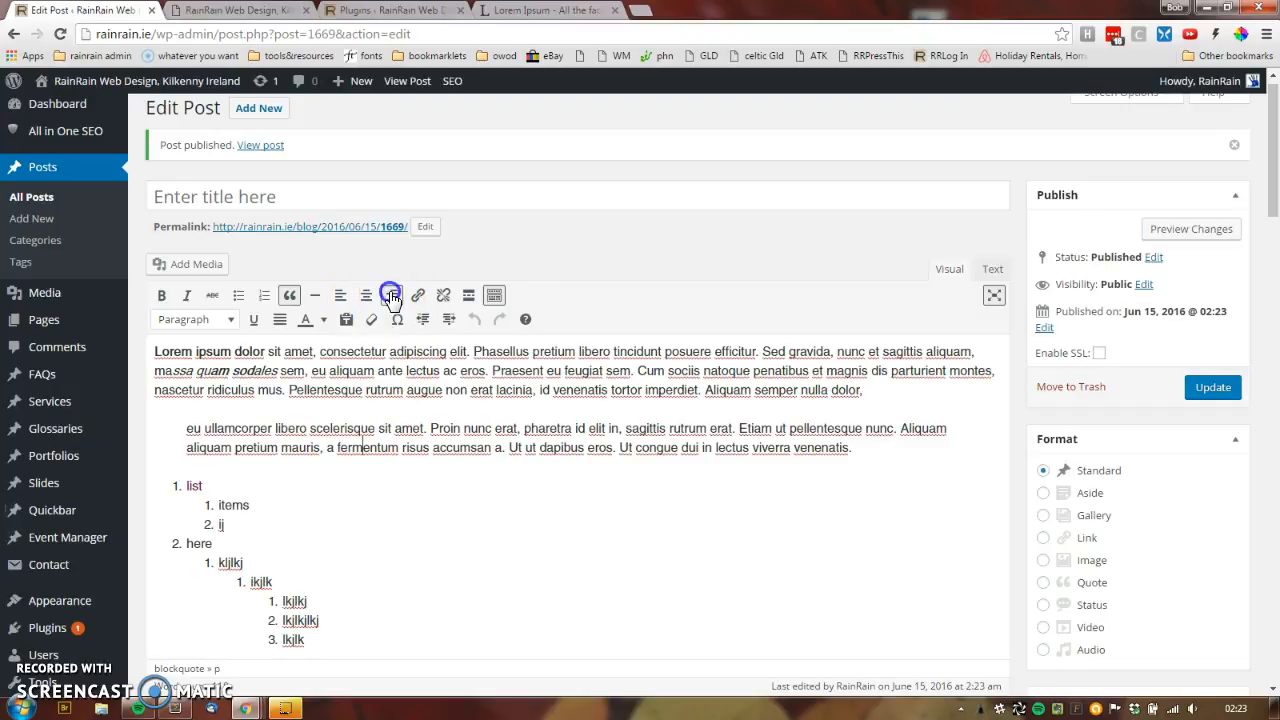
Step: Add a new line reading "llkjlkj" below the first paragraph, followed by an empty line
left_click(887, 391)
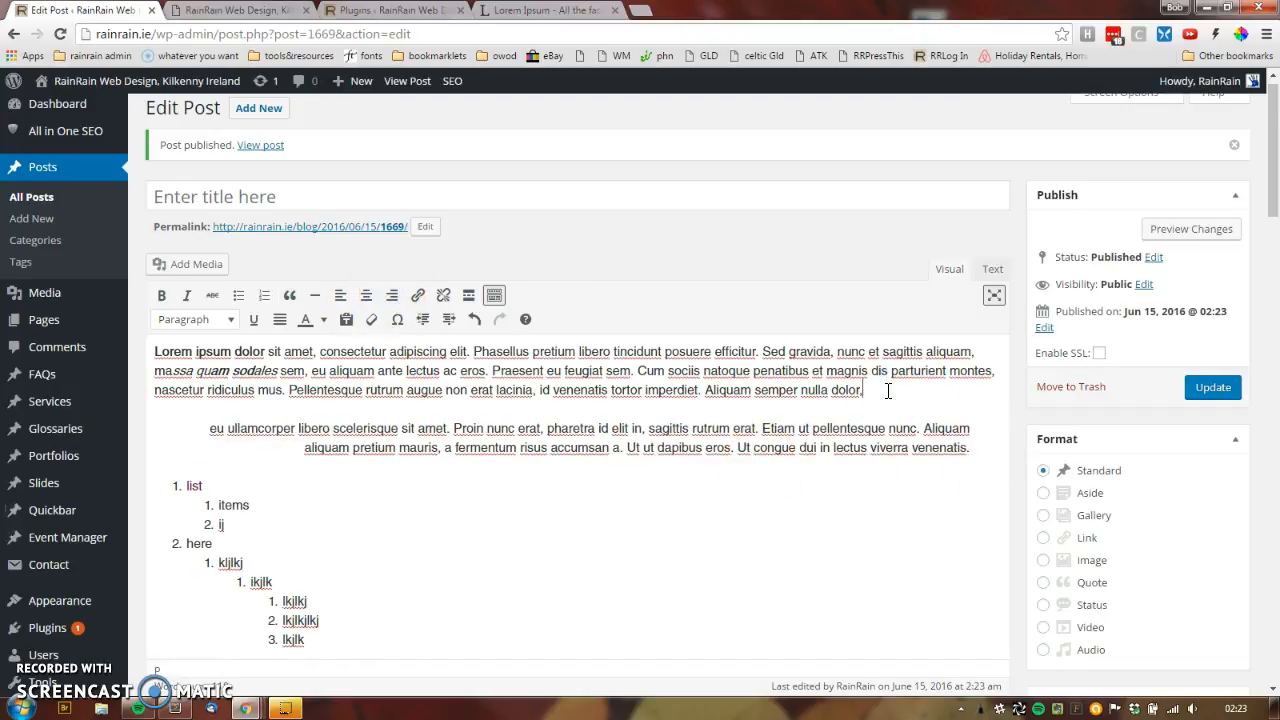
key("Return")
type("llkj")
key("Return")
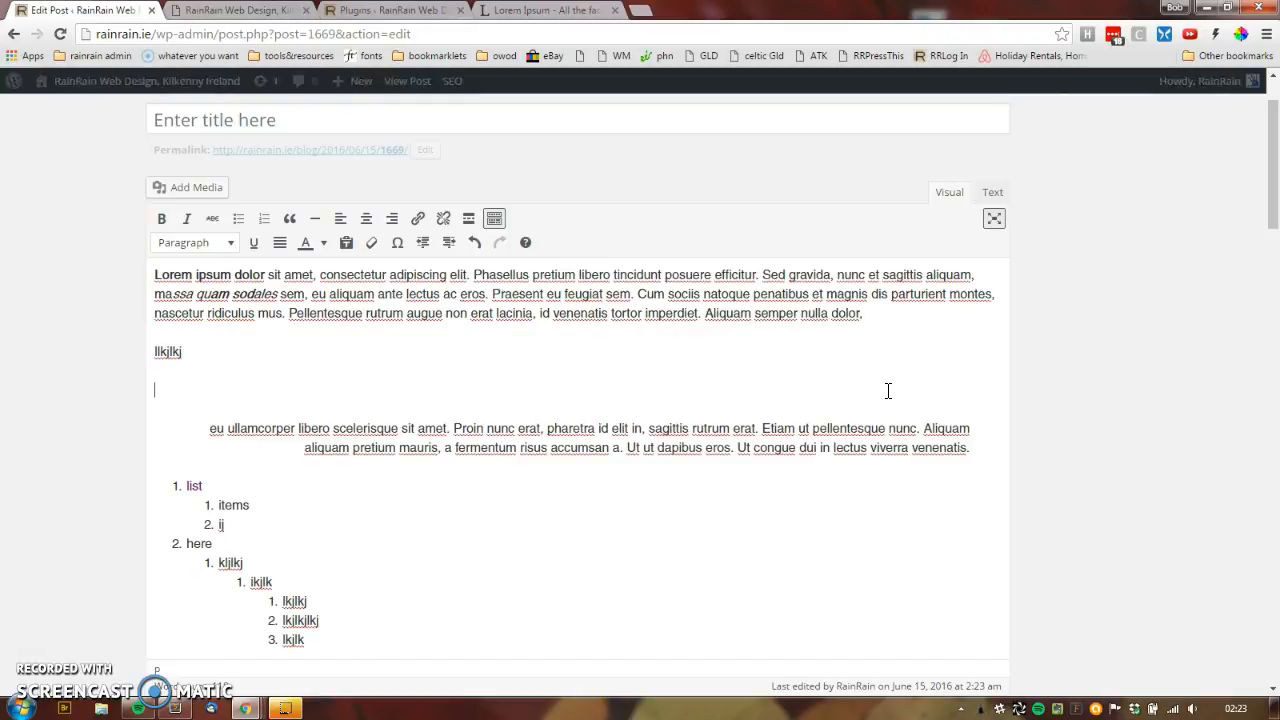
Step: Try the center and left alignment on the "llkjlkj" line
left_click(92, 364)
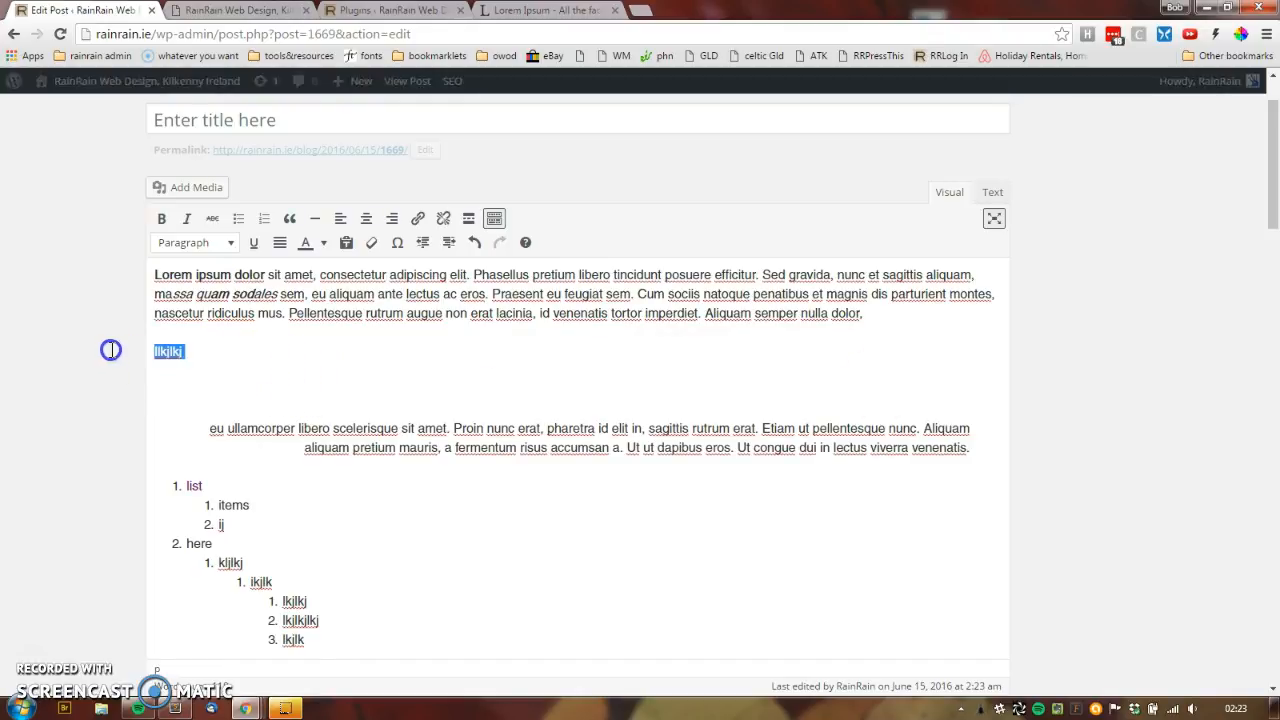
left_click(368, 217)
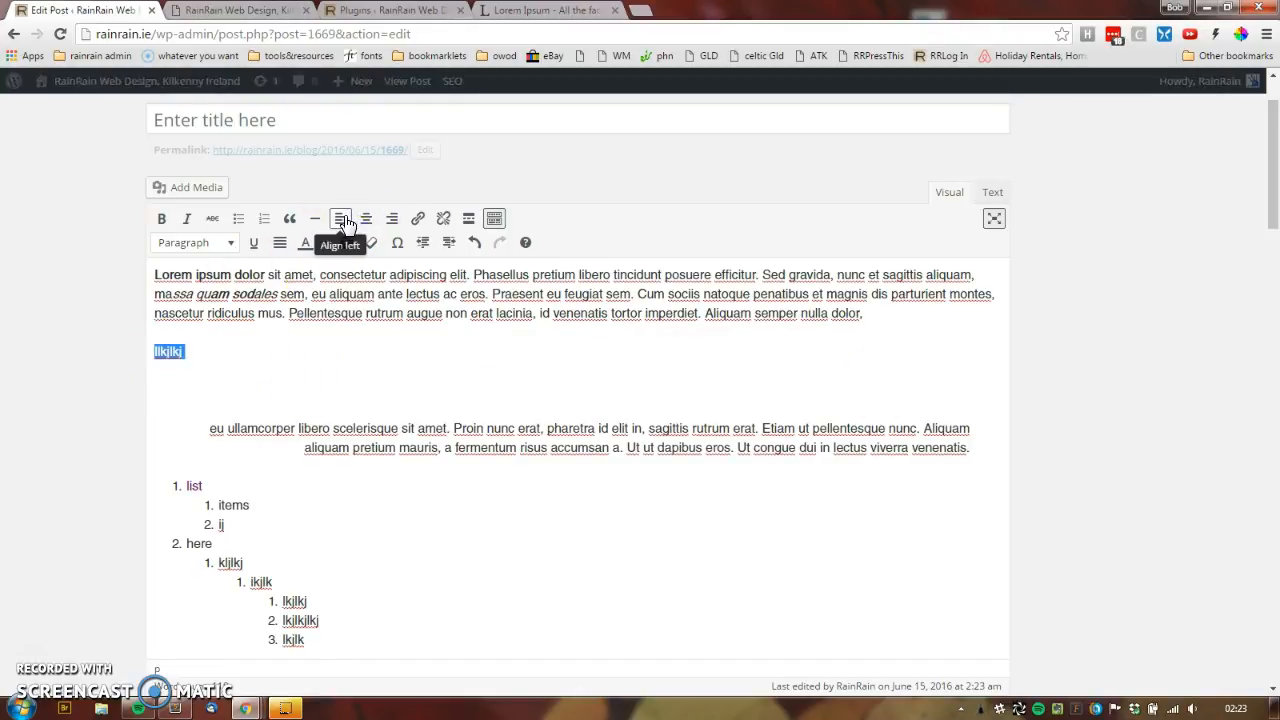
left_click(343, 222)
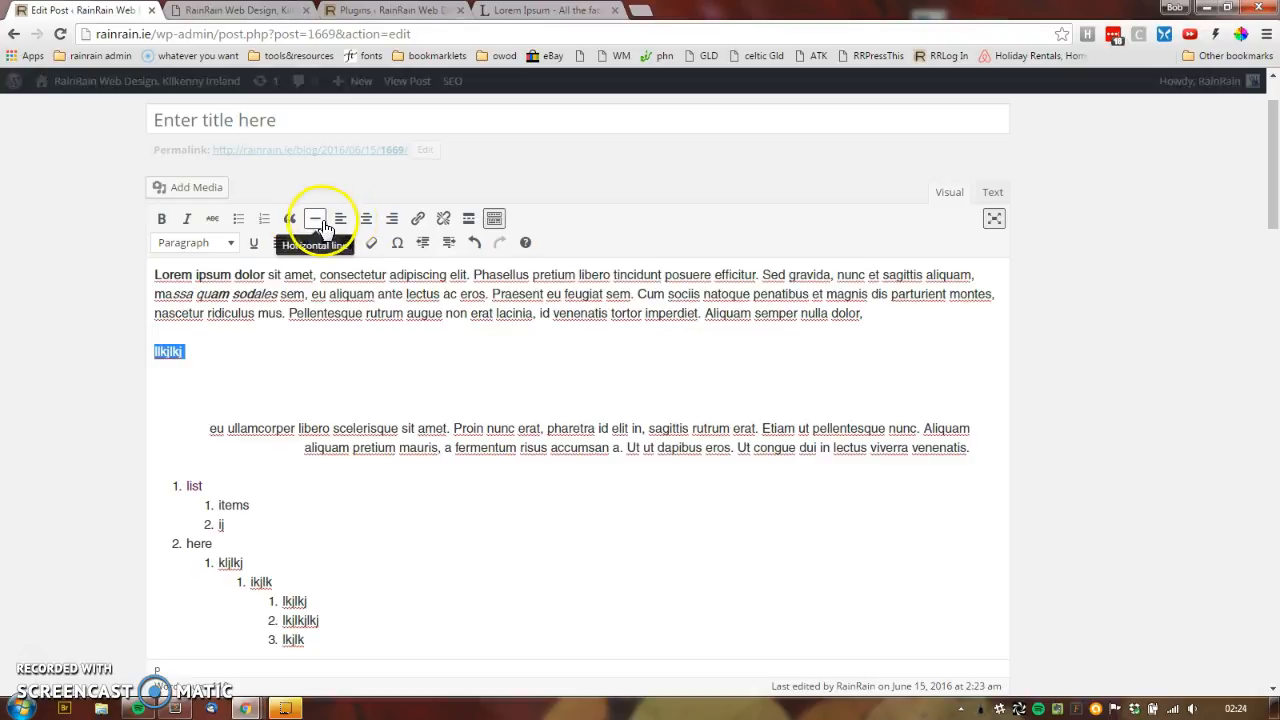
left_click(249, 375)
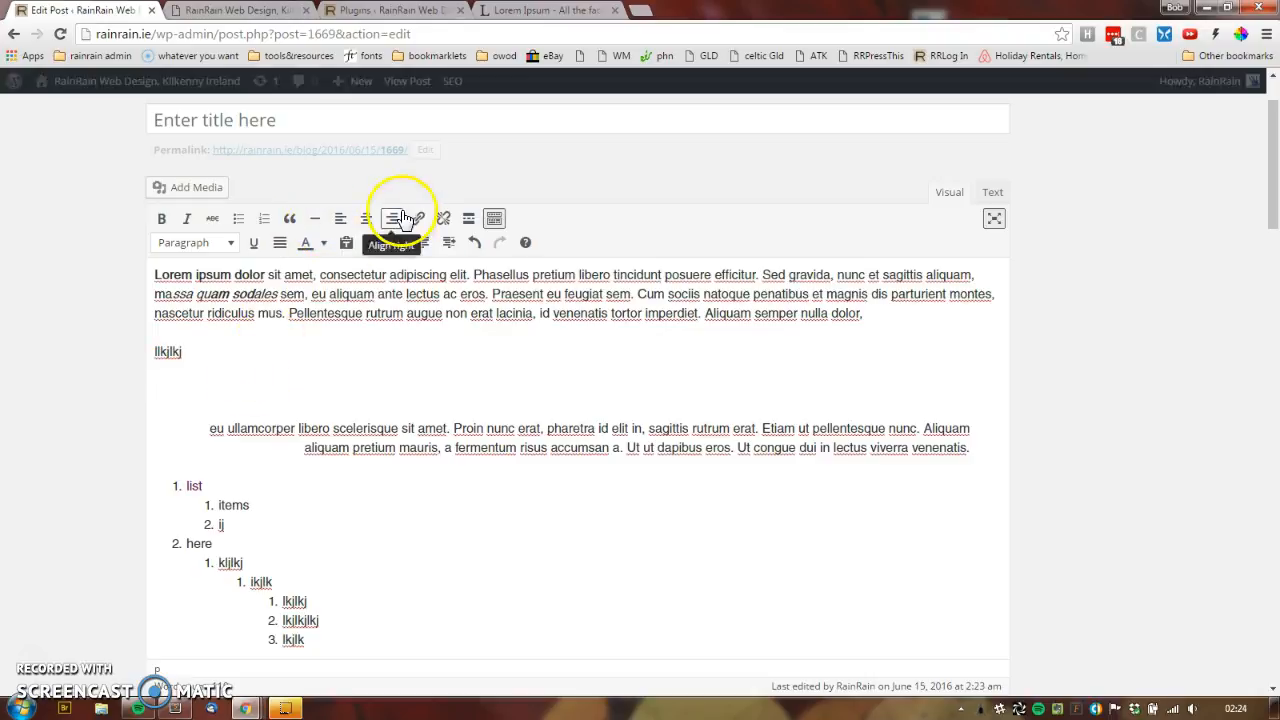
left_click(196, 193)
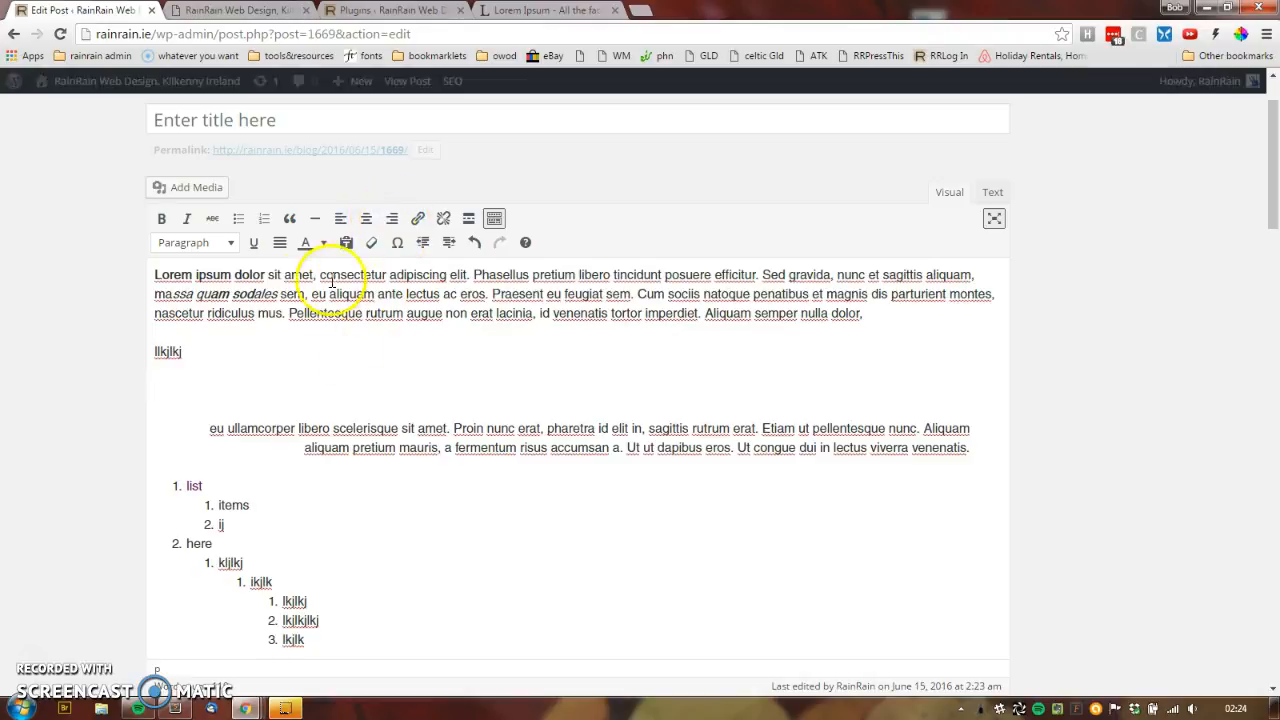
Step: Open the detailed link settings for the word "Pellentesque" in the first paragraph and close them without adding a link
double_click(303, 314)
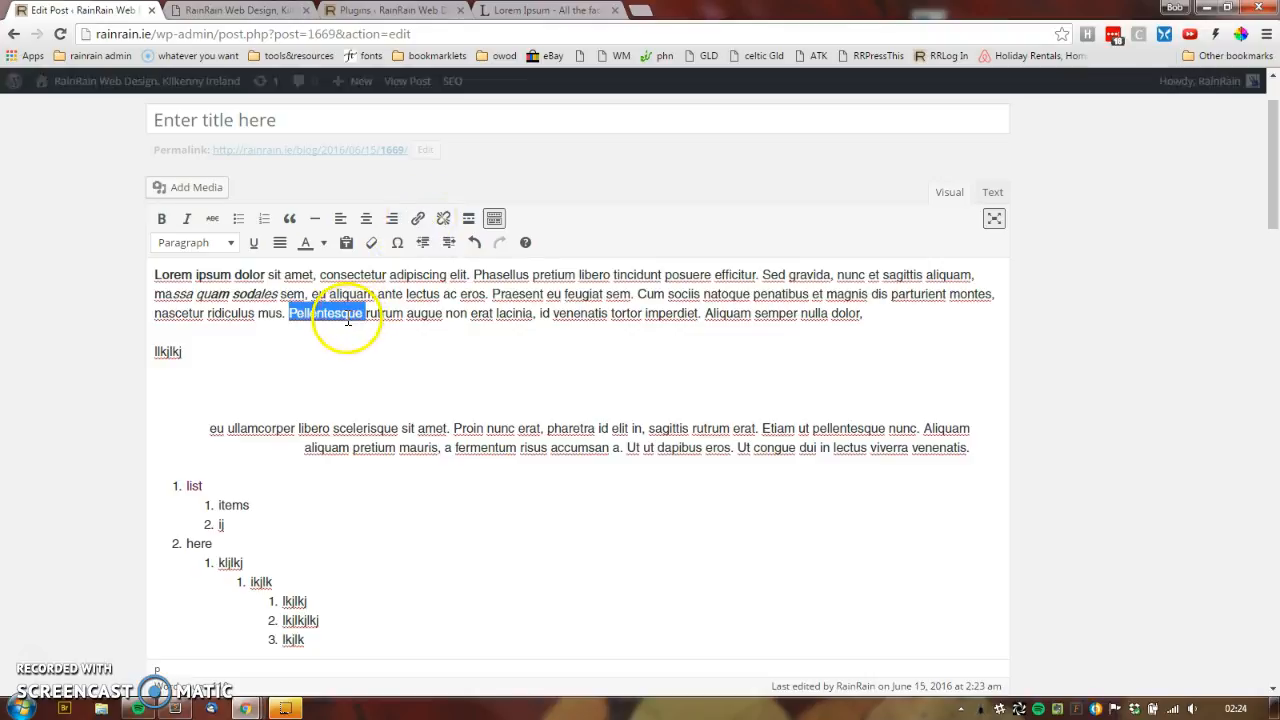
left_click(418, 219)
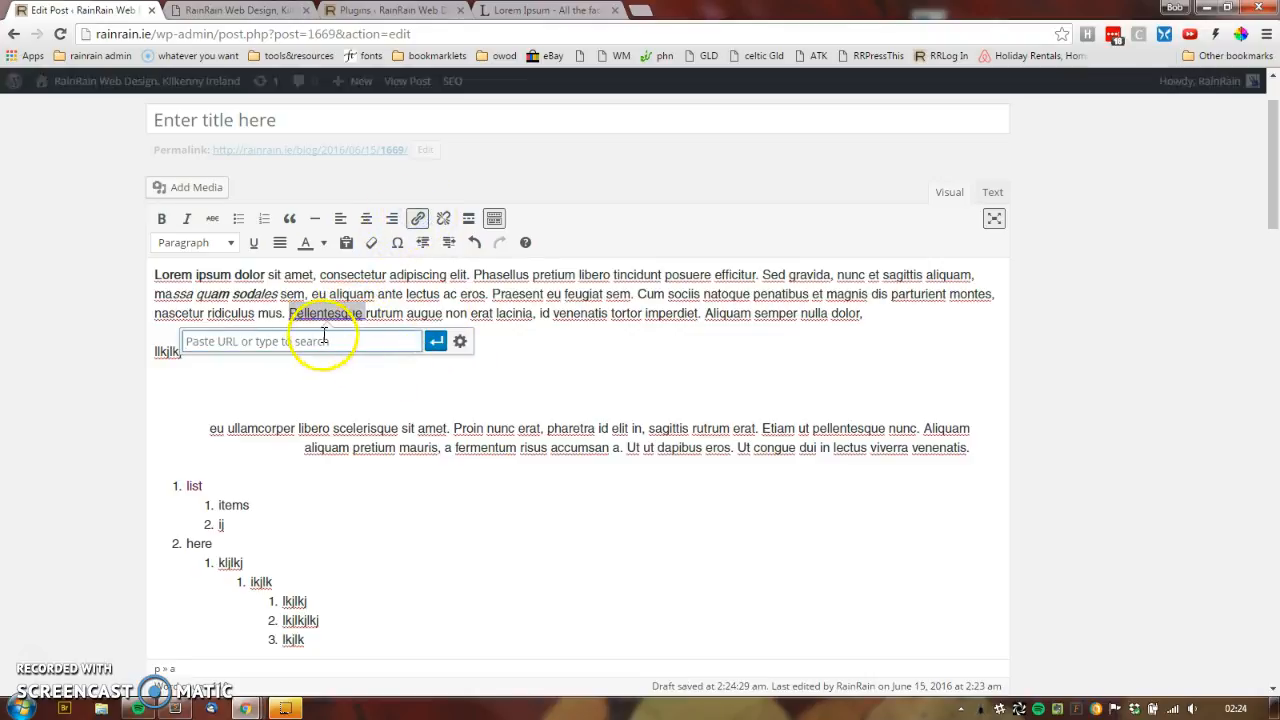
left_click(459, 341)
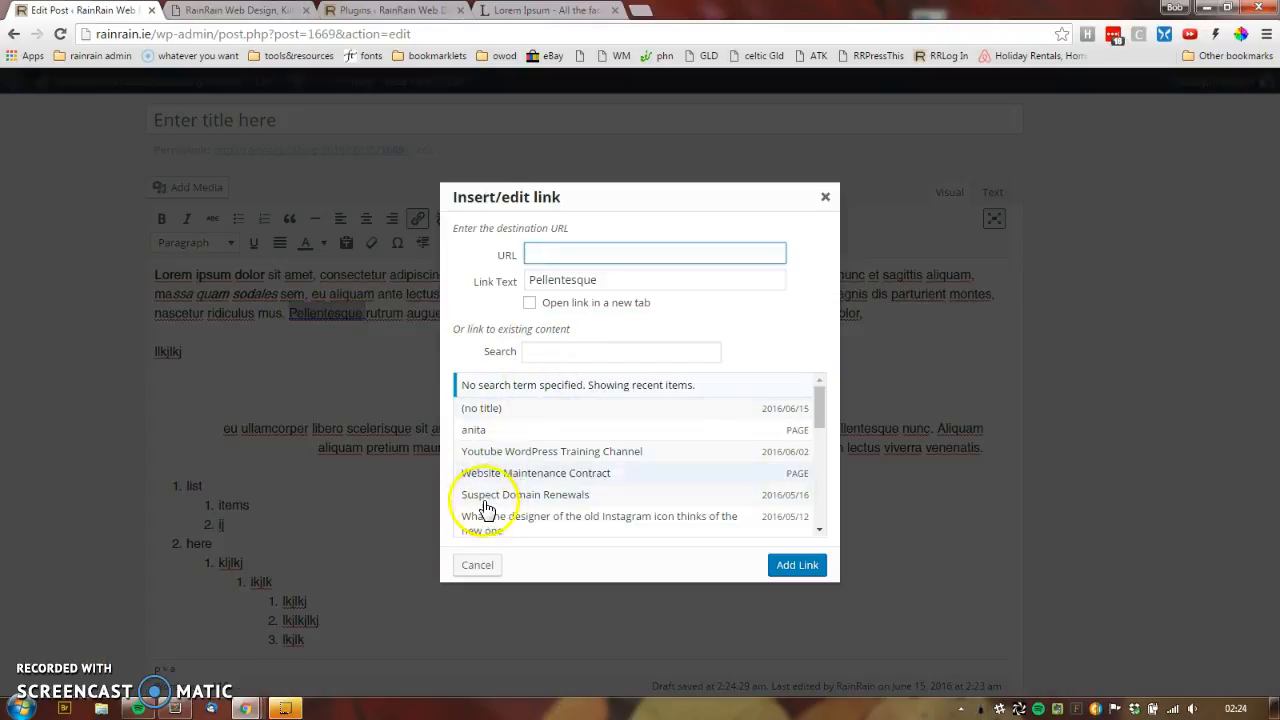
left_click(478, 564)
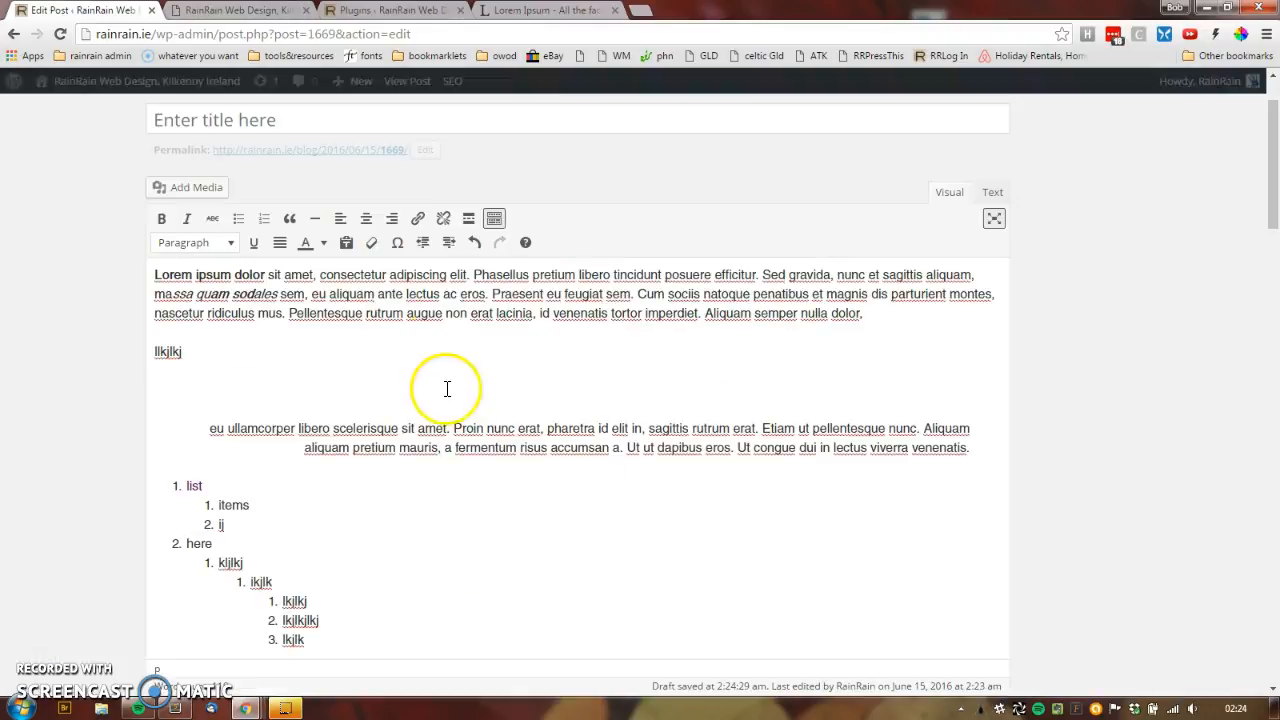
Step: Insert a horizontal line between the "llkjlkj" line and the blockquote
left_click(231, 368)
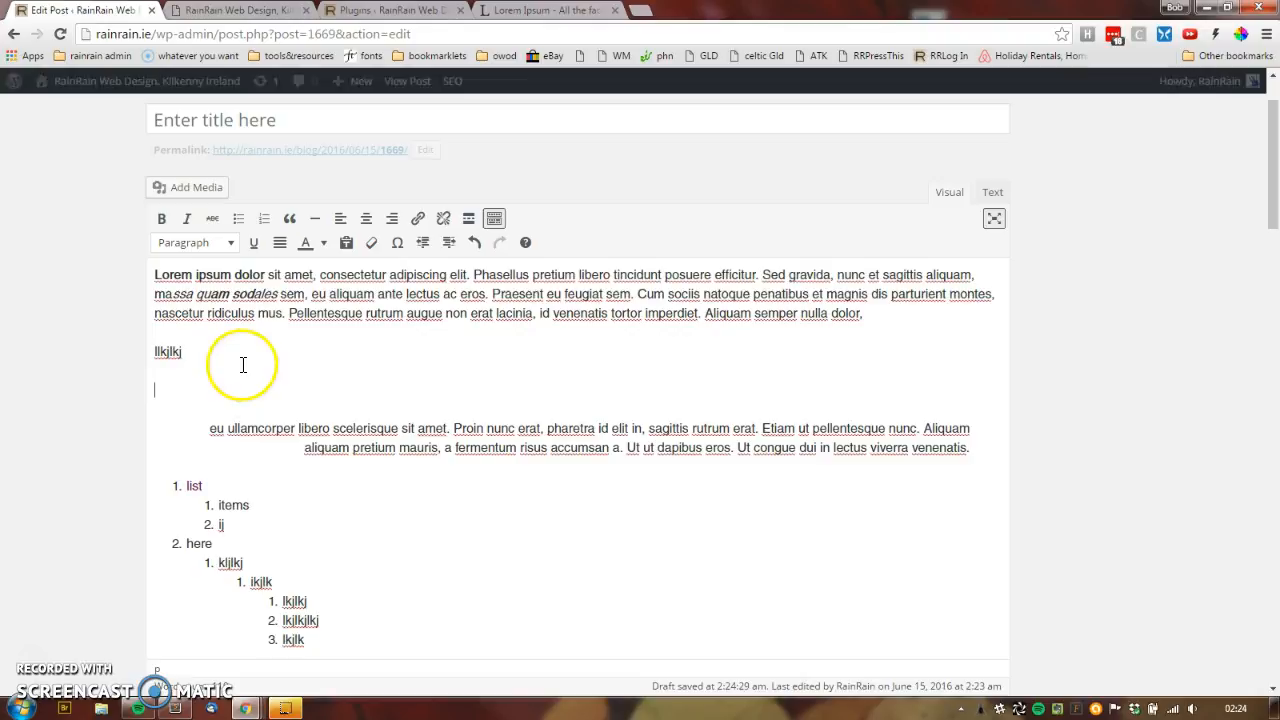
left_click(315, 219)
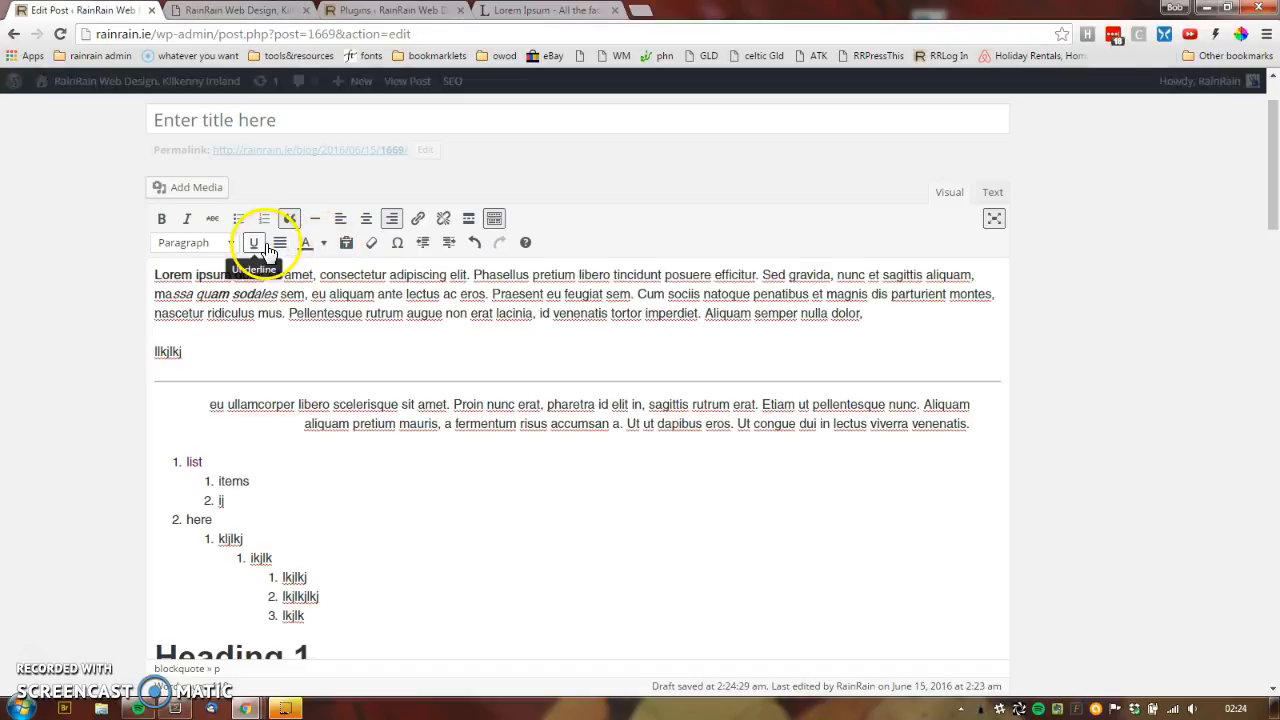
Step: Move the text from ", eu aliquam" through "nascetur ridiculus" onto the end of the "llkjlkj" line and clear the formatting from "dolor" to "sodales"
left_click_drag(255, 313, 308, 294)
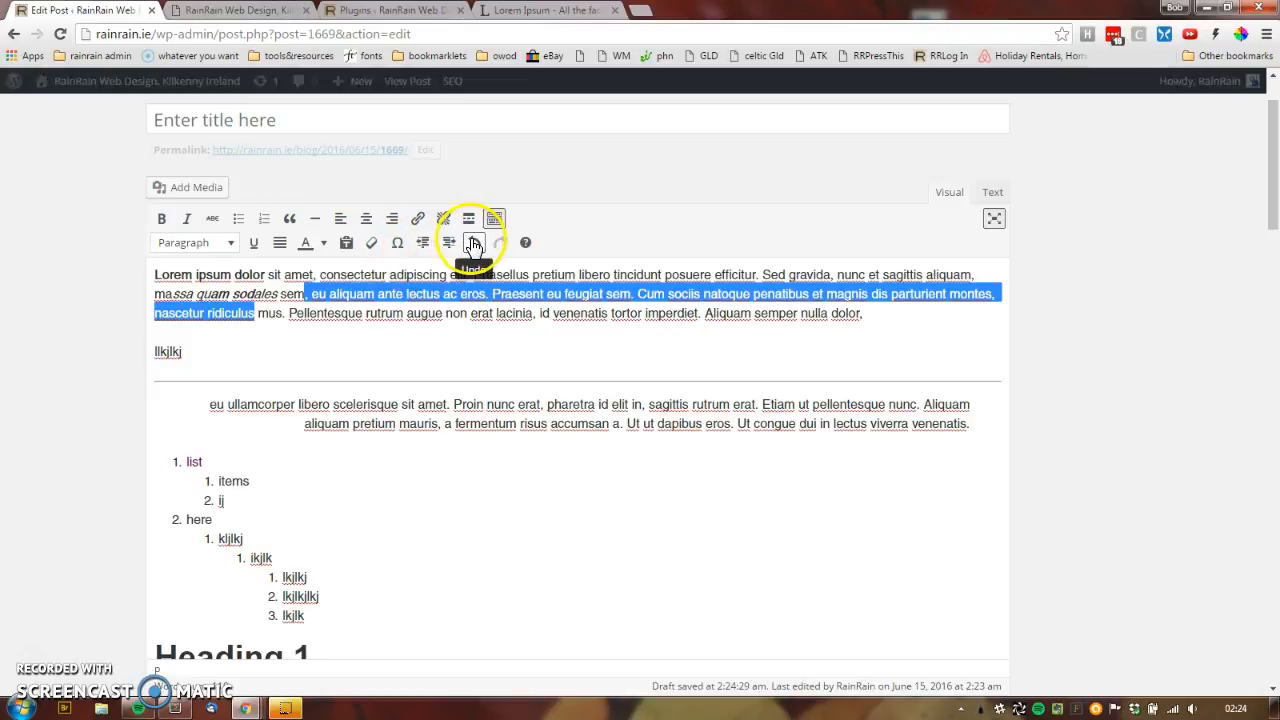
left_click_drag(347, 300, 385, 338)
left_click_drag(358, 296, 235, 277)
left_click(372, 246)
left_click(373, 304)
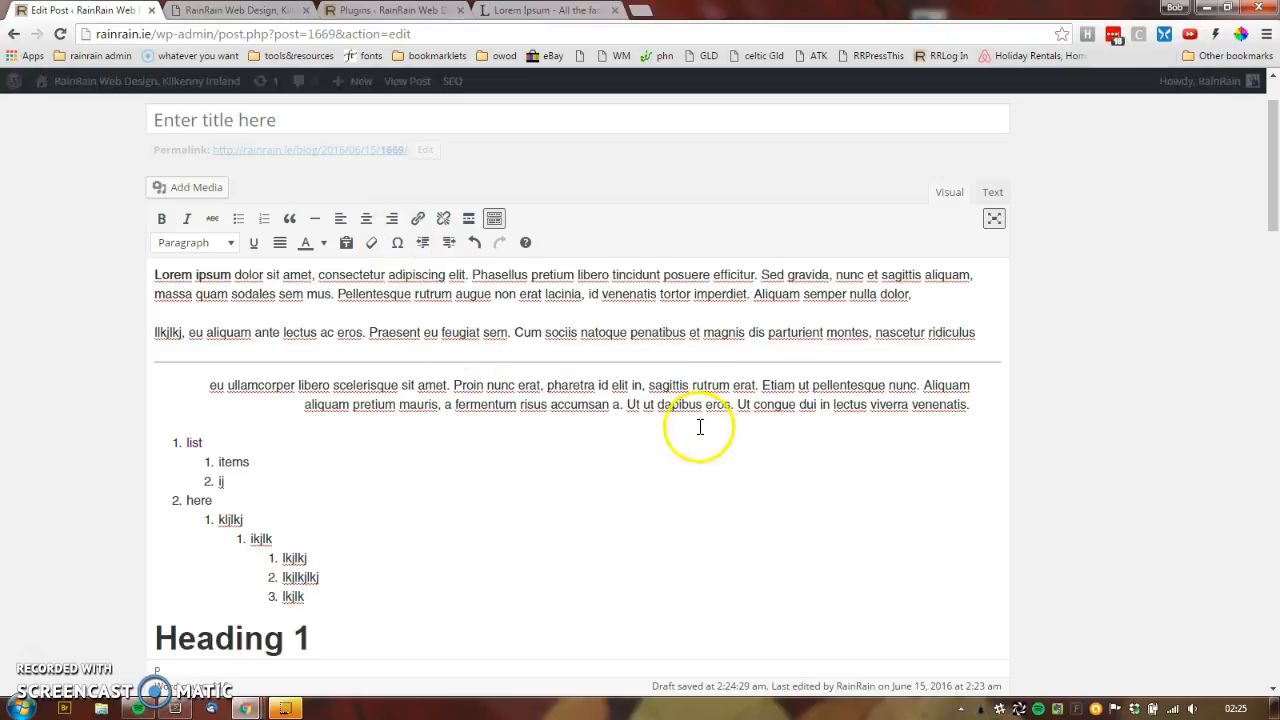
Step: Show the post's HTML source and examine the tags for the blockquote, nested list and headings
scroll(543, 434, "down", 1)
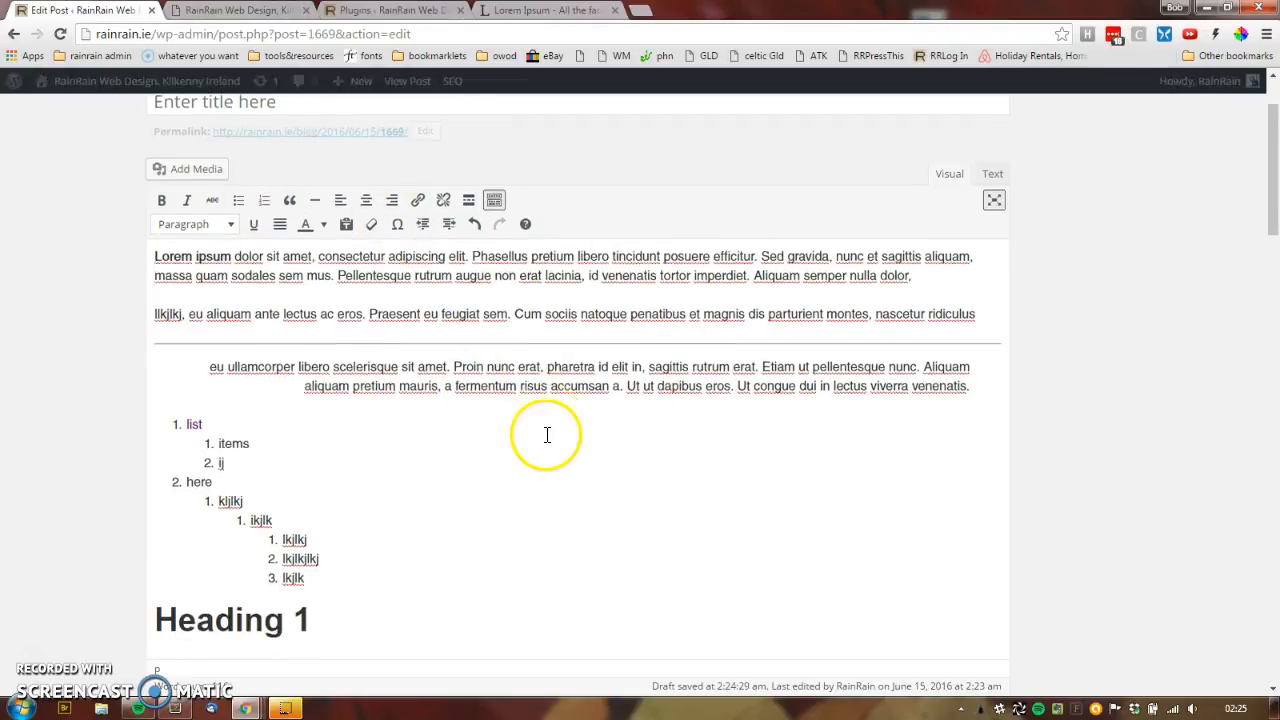
scroll(547, 434, "up", 2)
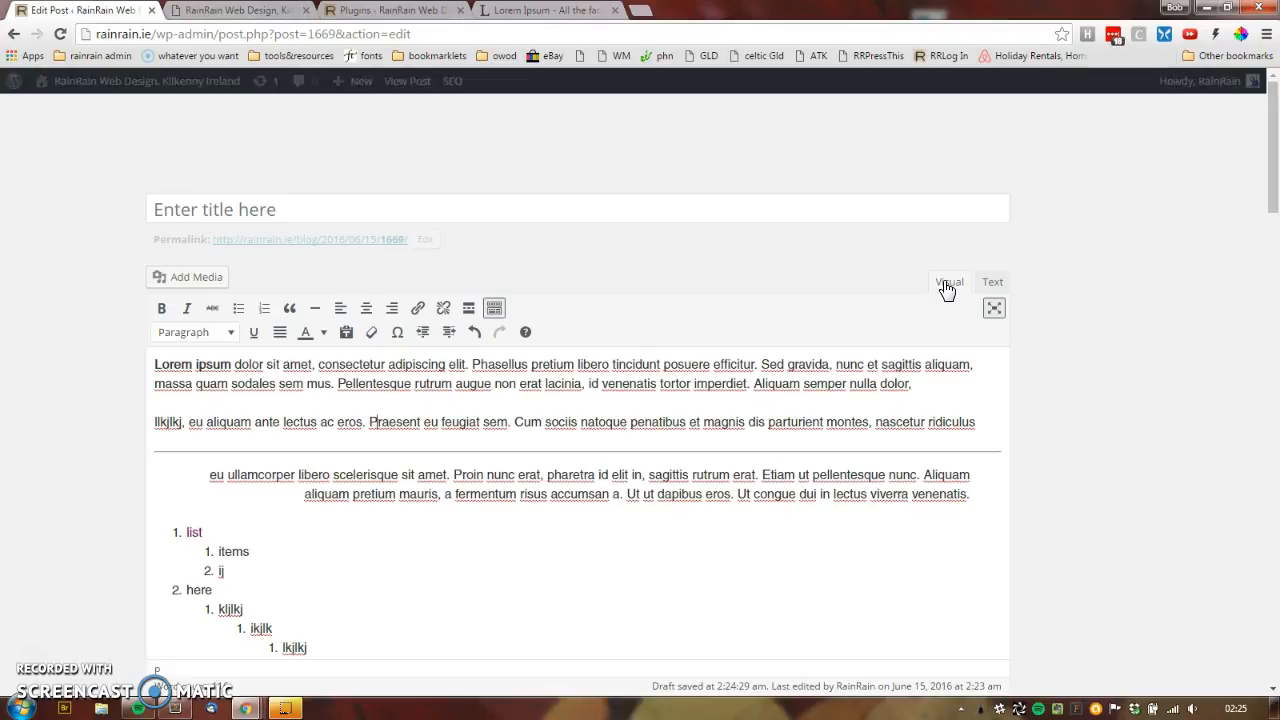
left_click(993, 283)
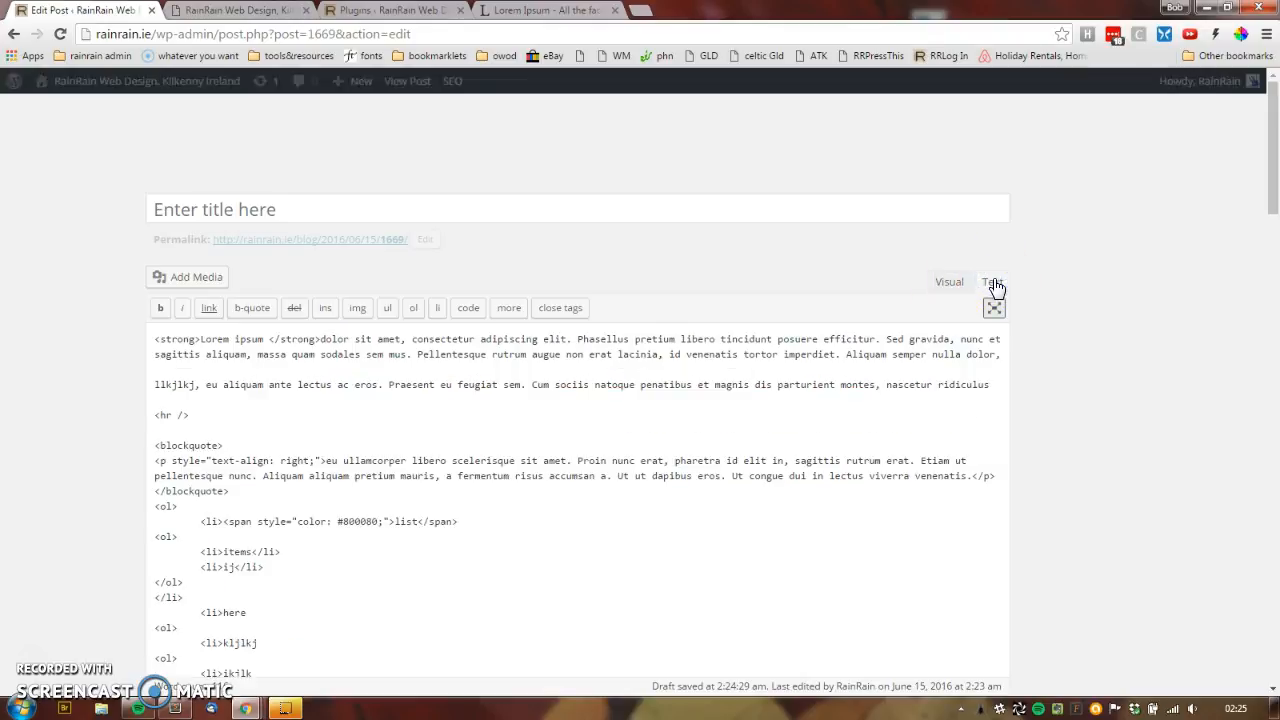
left_click(366, 443)
scroll(266, 453, "down", 1)
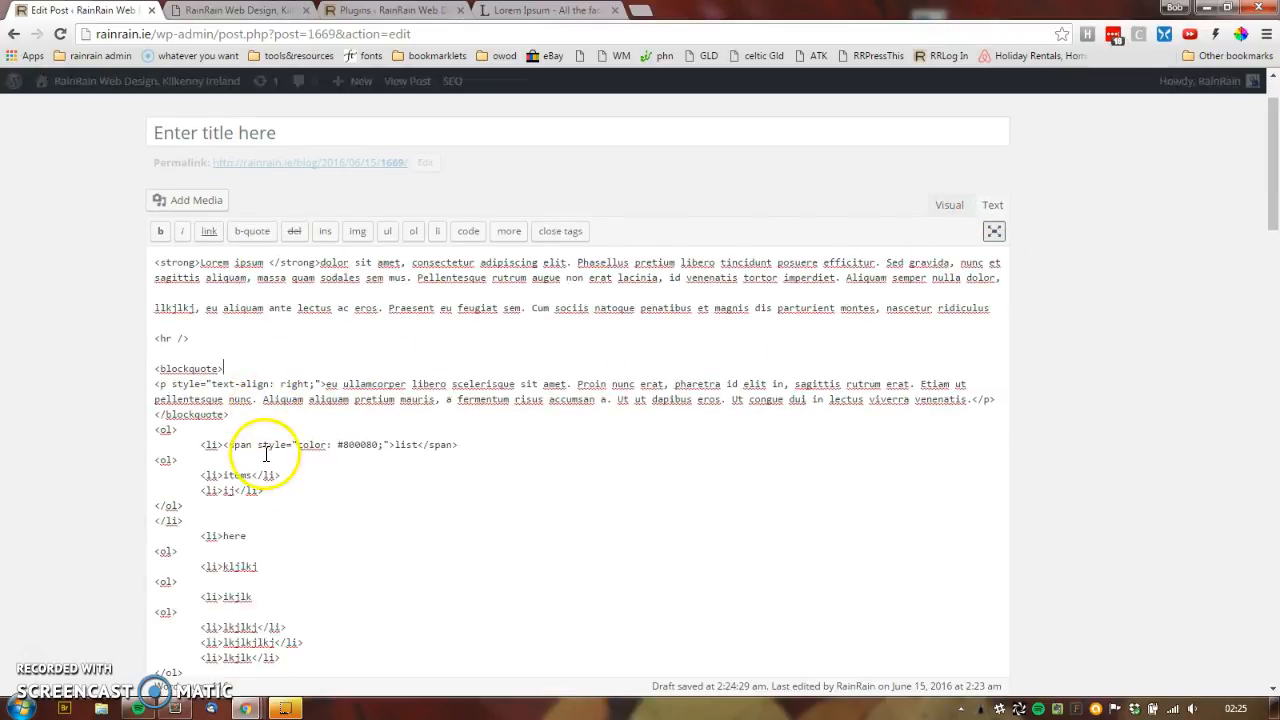
scroll(266, 453, "down", 1)
scroll(300, 566, "down", 2)
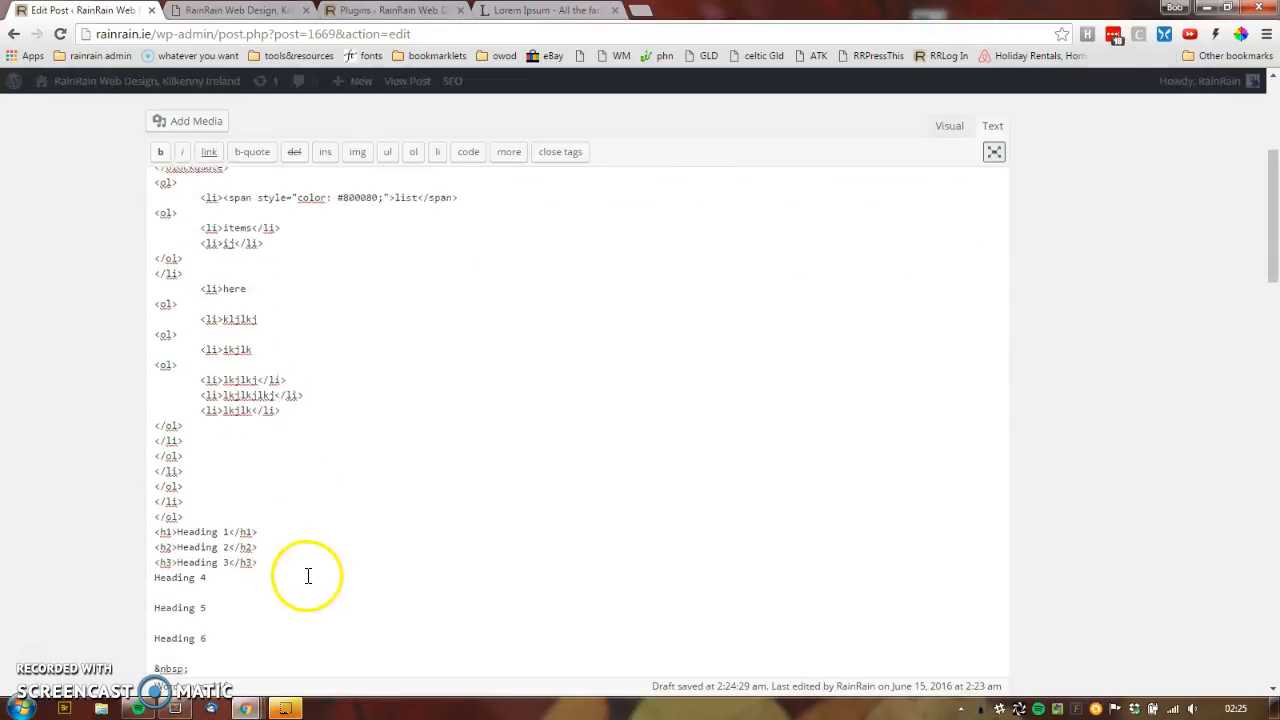
scroll(309, 580, "down", 4)
scroll(306, 574, "up", 2)
scroll(323, 543, "up", 4)
scroll(323, 543, "up", 2)
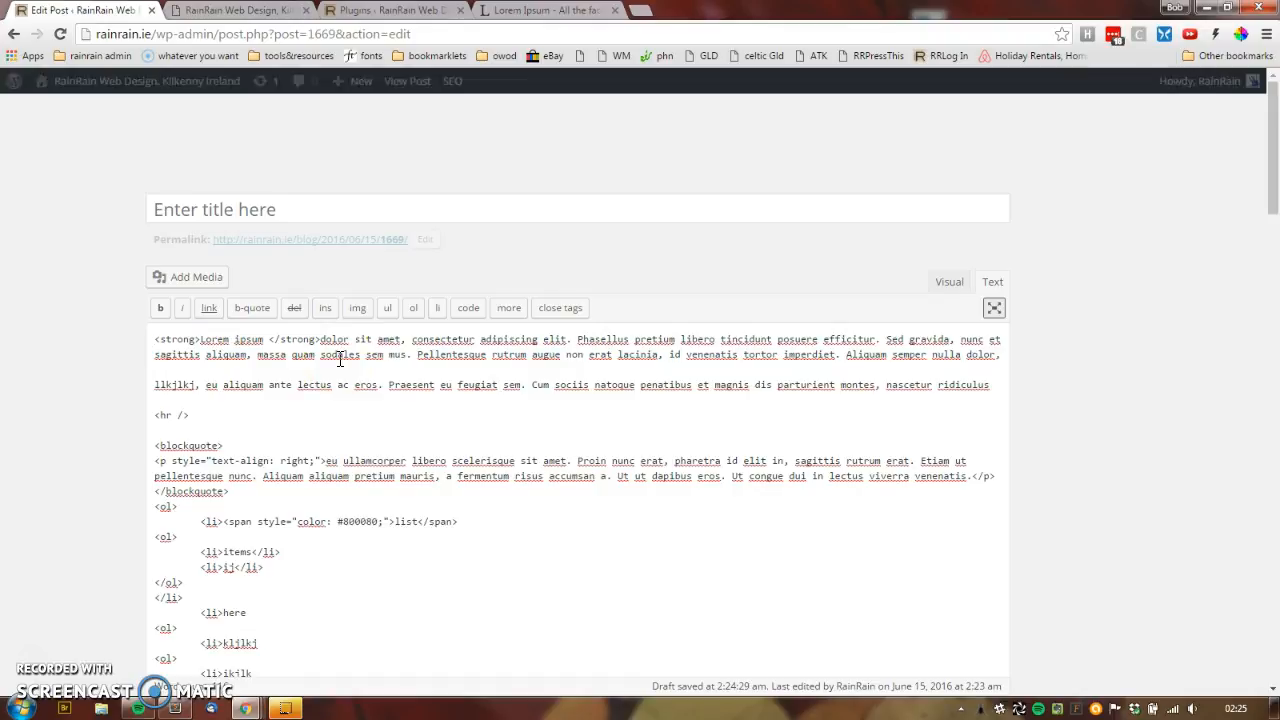
Step: Add a first line reading "kjhkjhk" in the HTML source and check it in the visual view
key("Return")
key("Up")
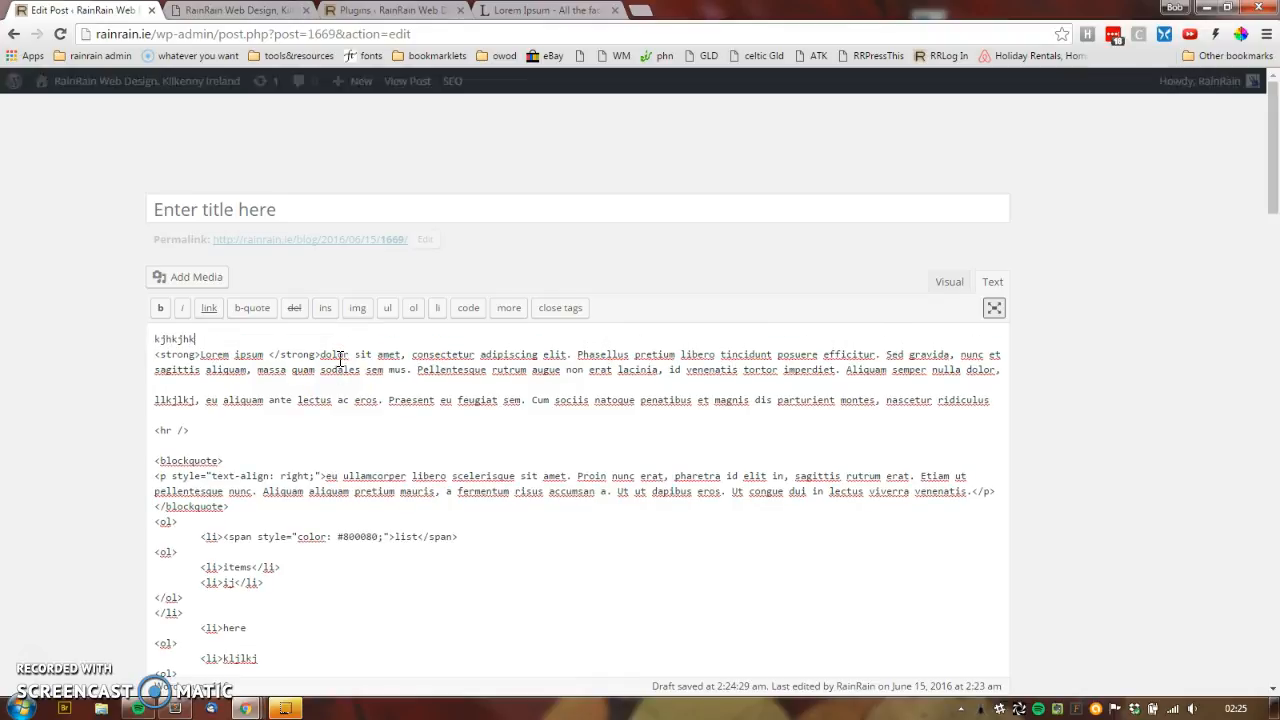
left_click(955, 283)
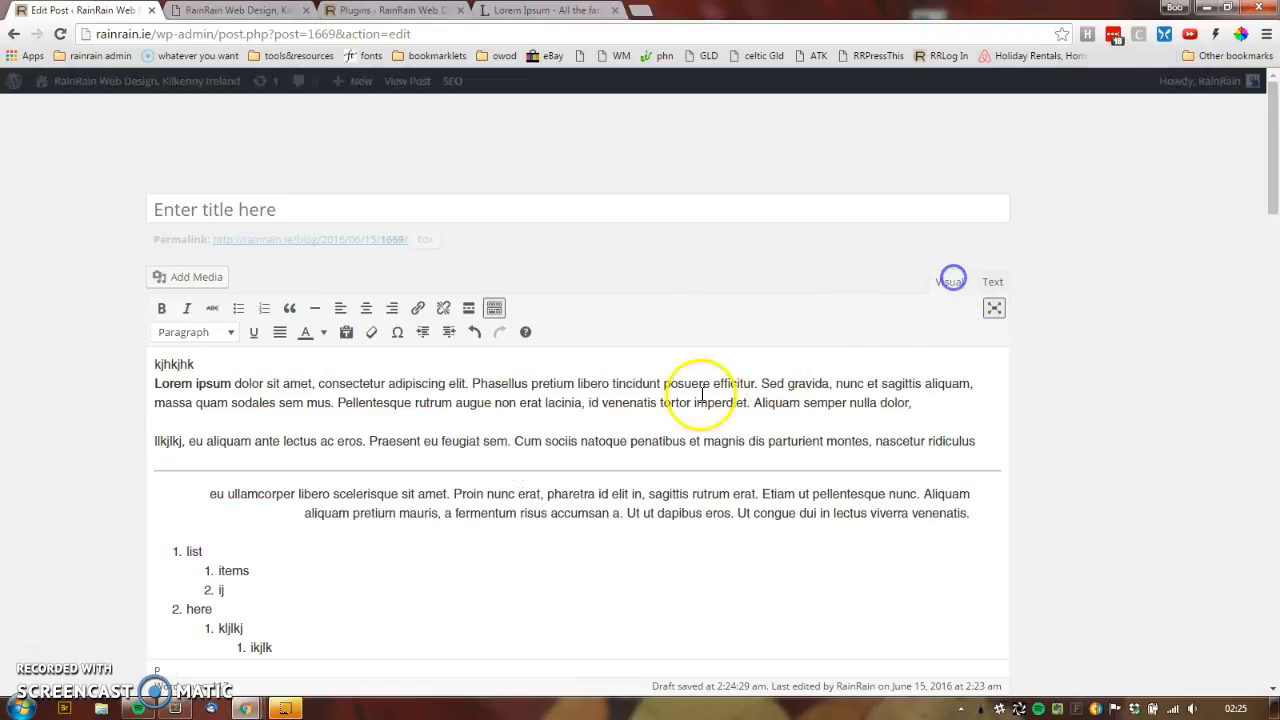
double_click(168, 364)
left_click(152, 363)
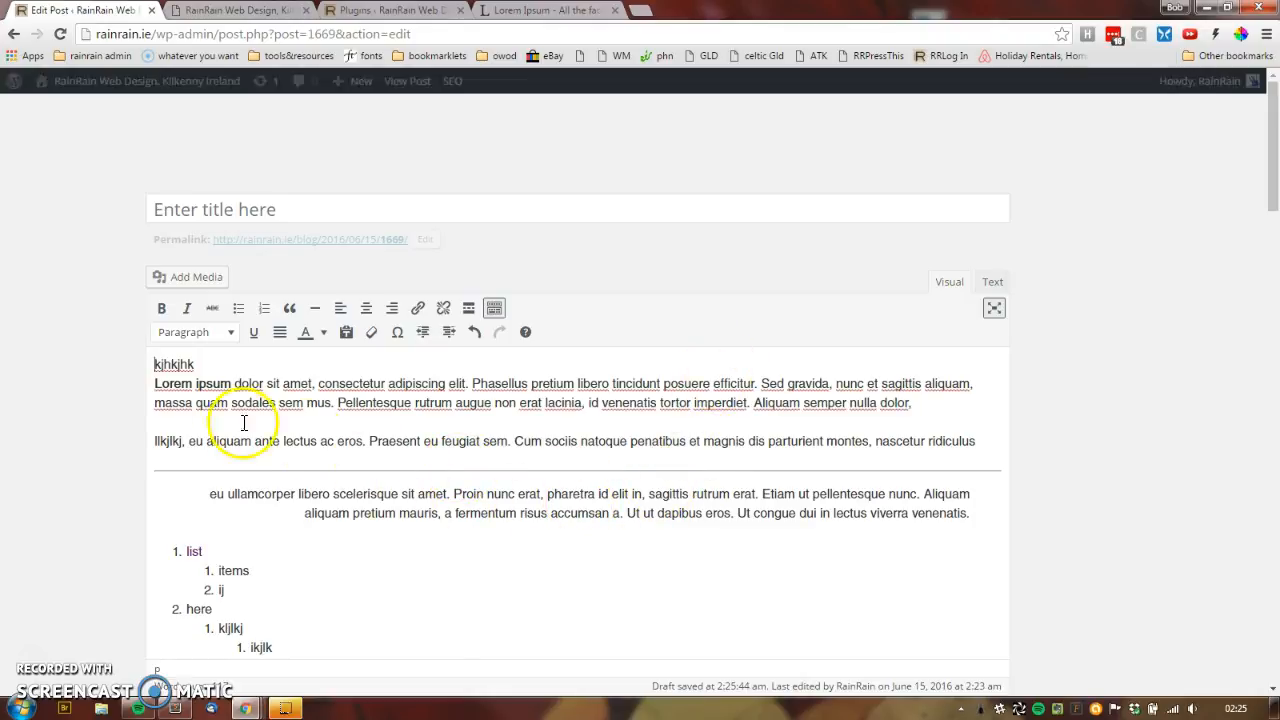
left_click(992, 282)
left_click(949, 283)
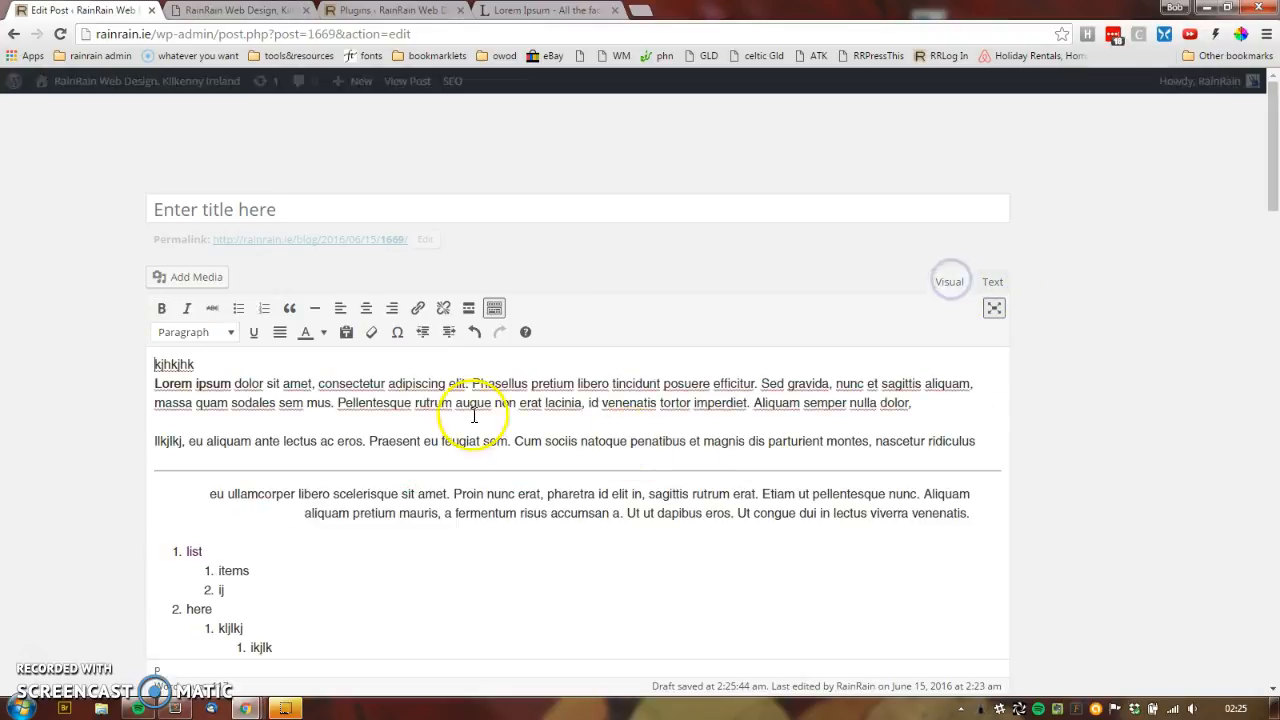
Step: Leave the post without saving its changes and start a new page
scroll(450, 535, "down", 8)
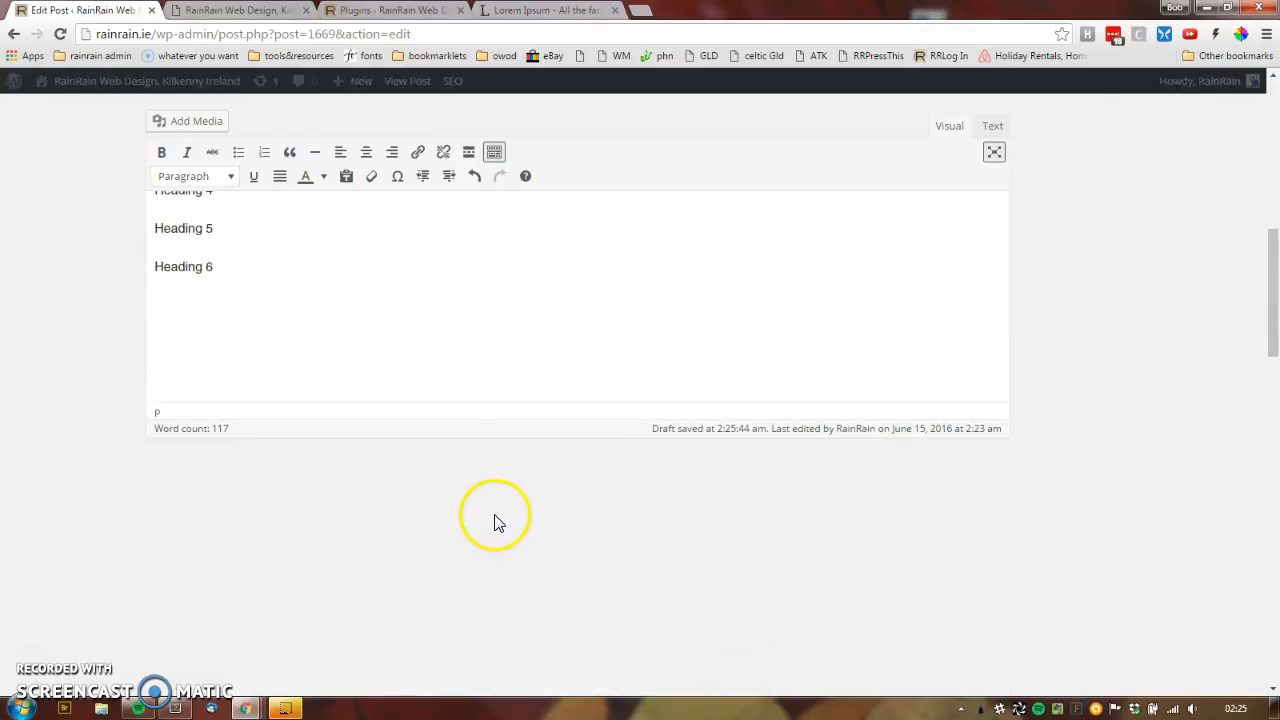
scroll(646, 528, "up", 10)
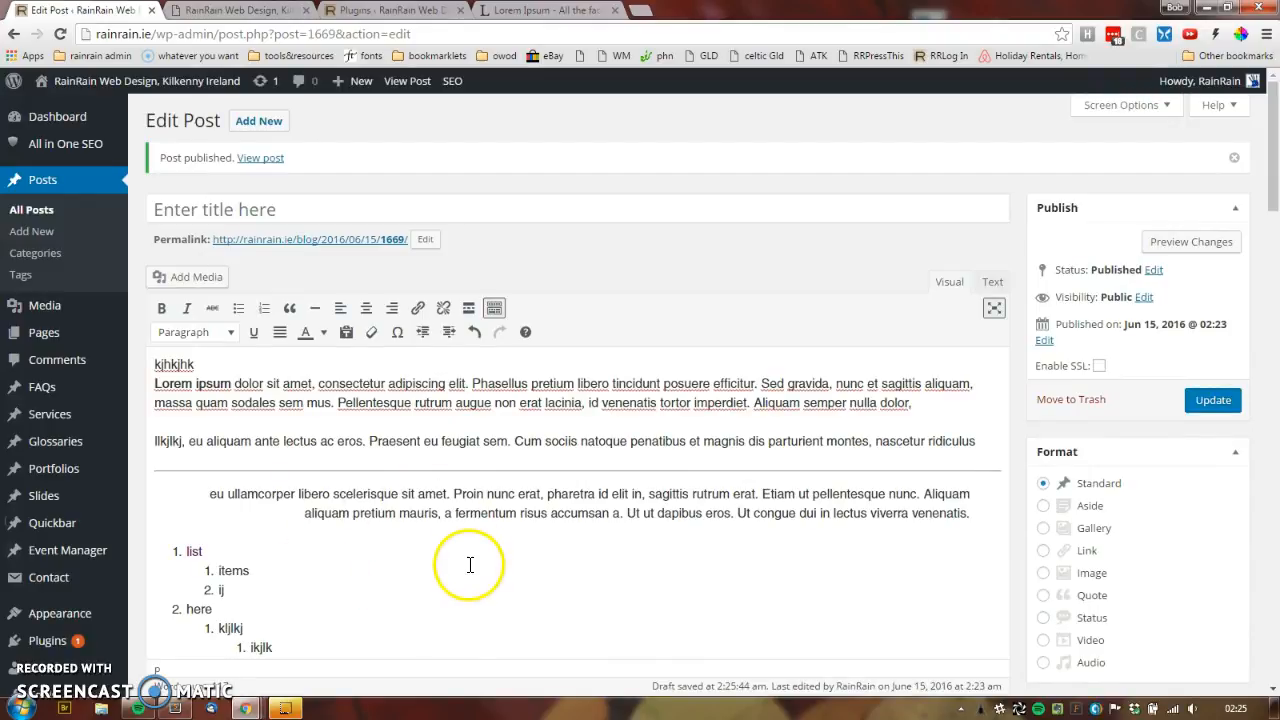
mouse_move(26, 334)
left_click(155, 358)
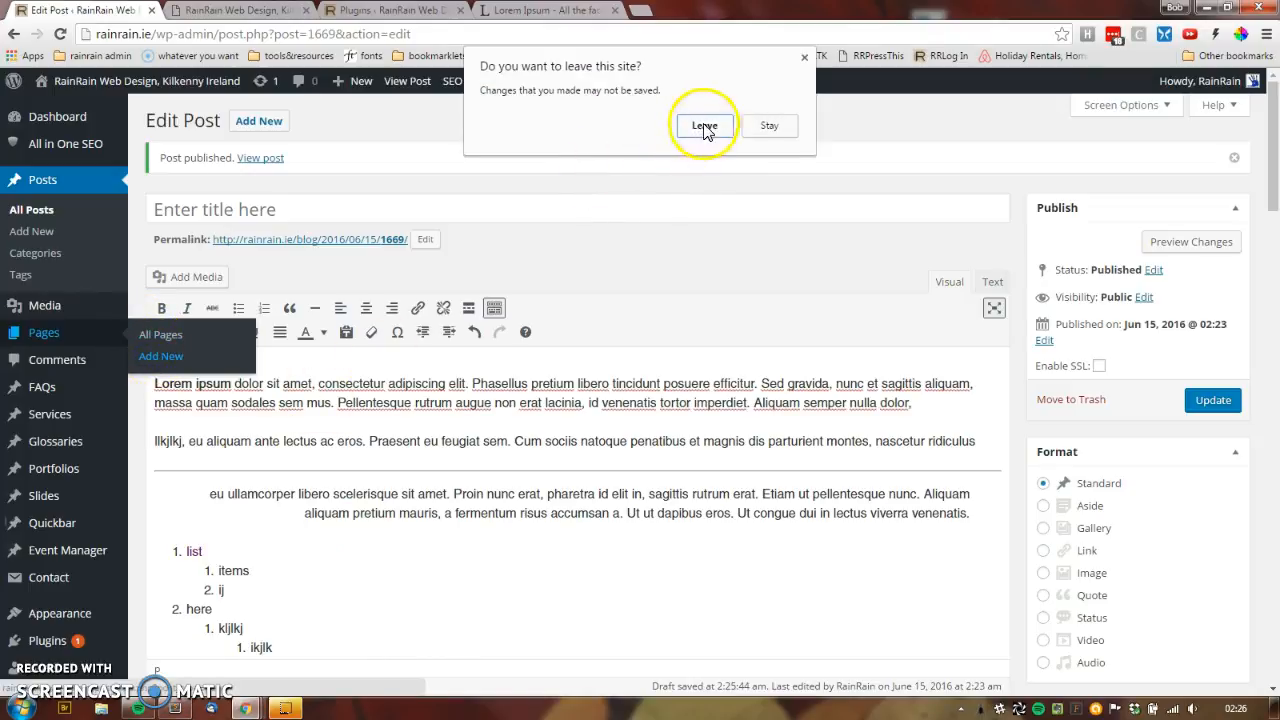
left_click(701, 124)
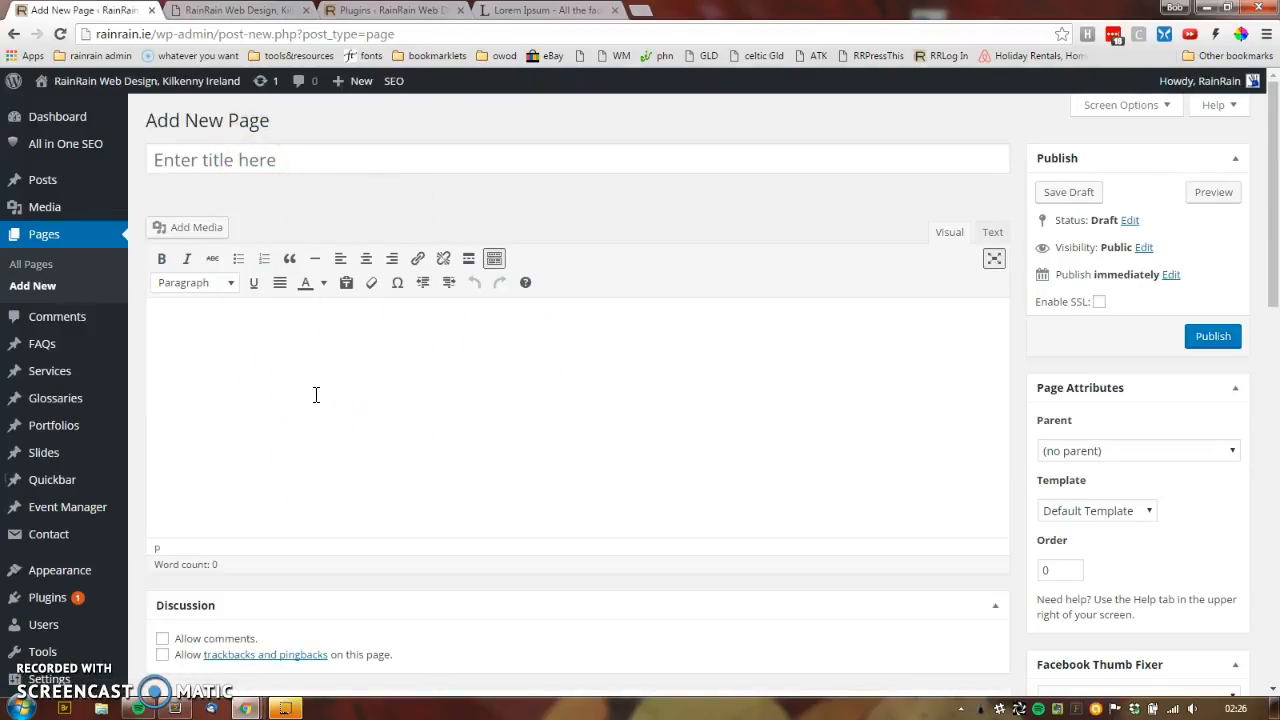
Step: Show the list of available site settings pages
mouse_move(42, 677)
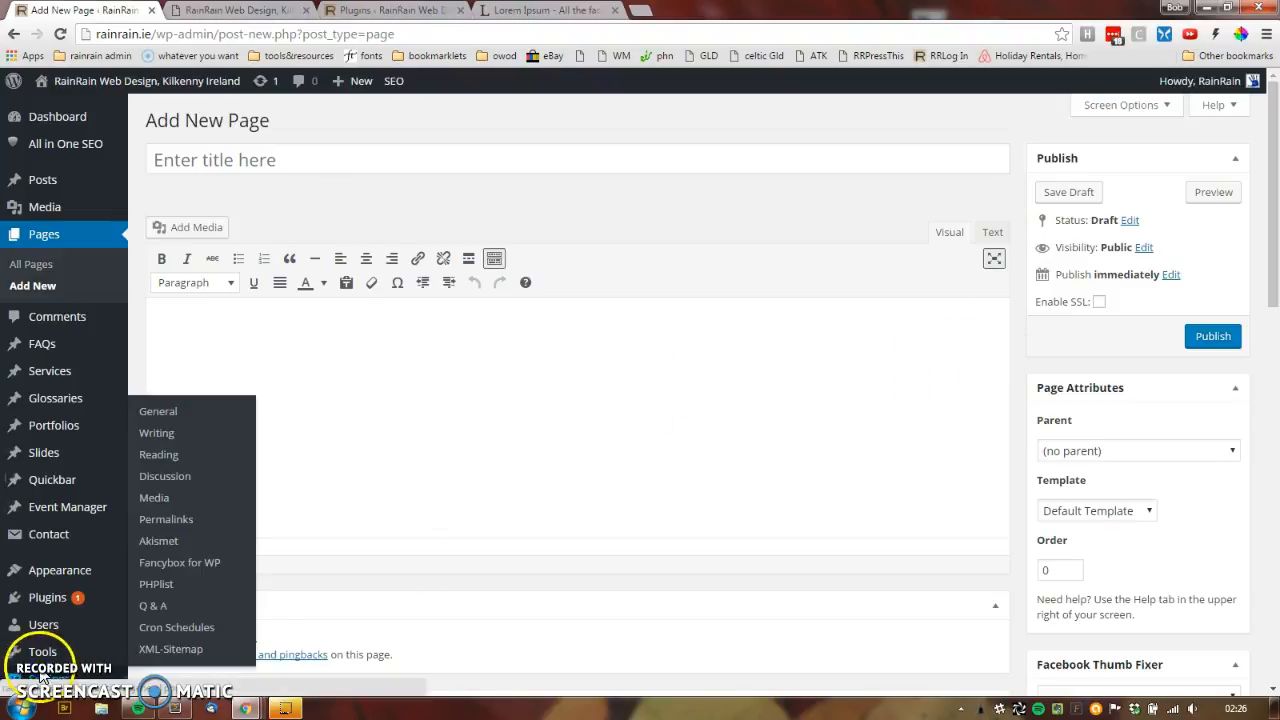